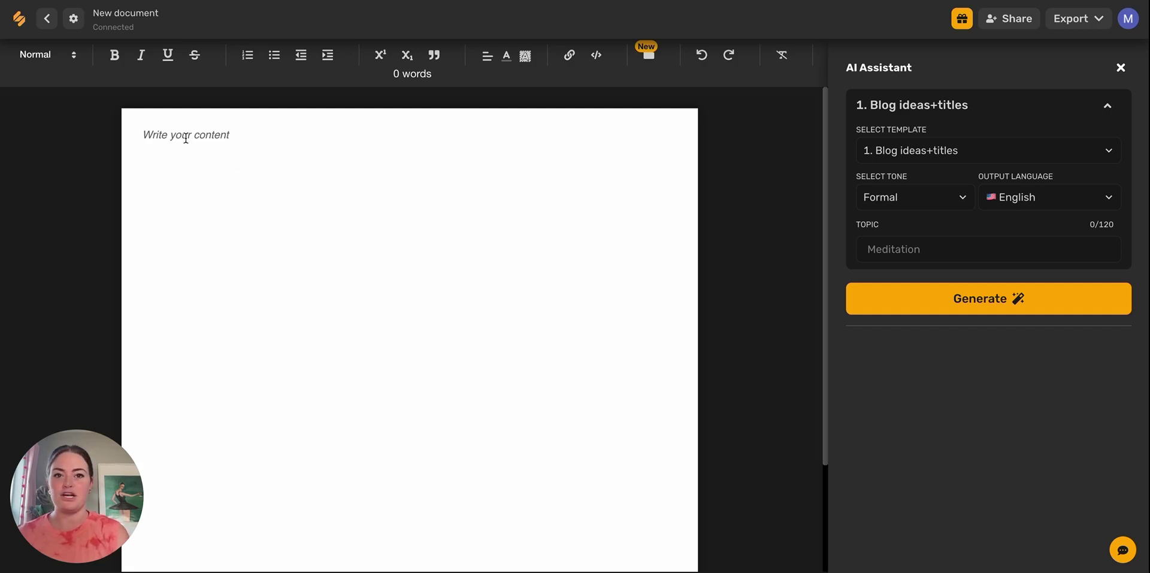
Step: Retitle the document 'Blog about Digital Marketing' and return to the editor
{"action": "left_click", "coordinate": [137, 19]}
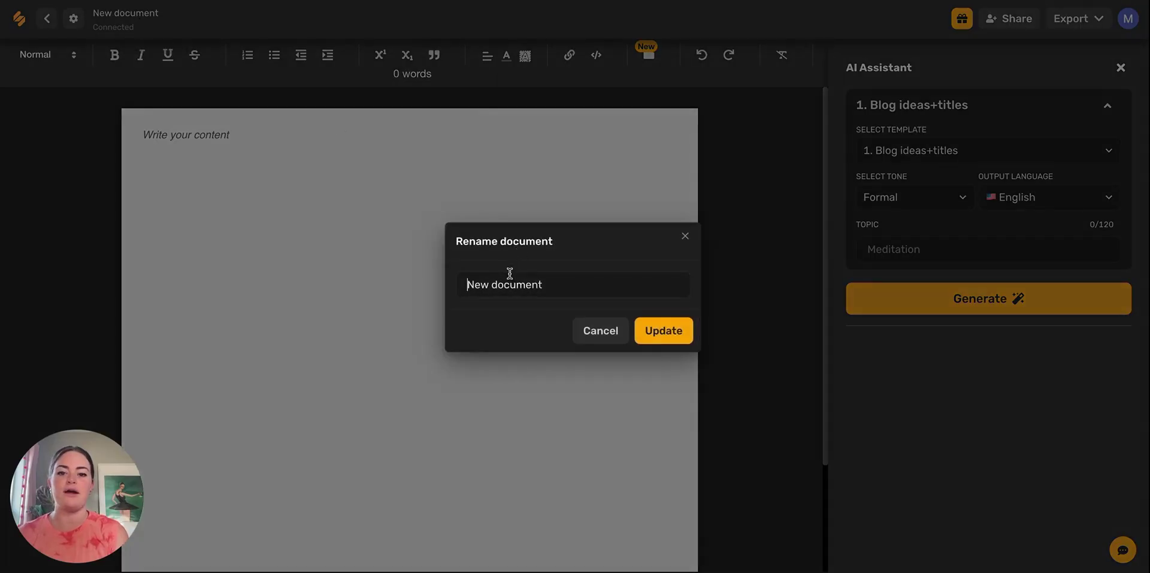
{"action": "triple_click", "coordinate": [510, 273]}
{"action": "type", "text": "Bl"}
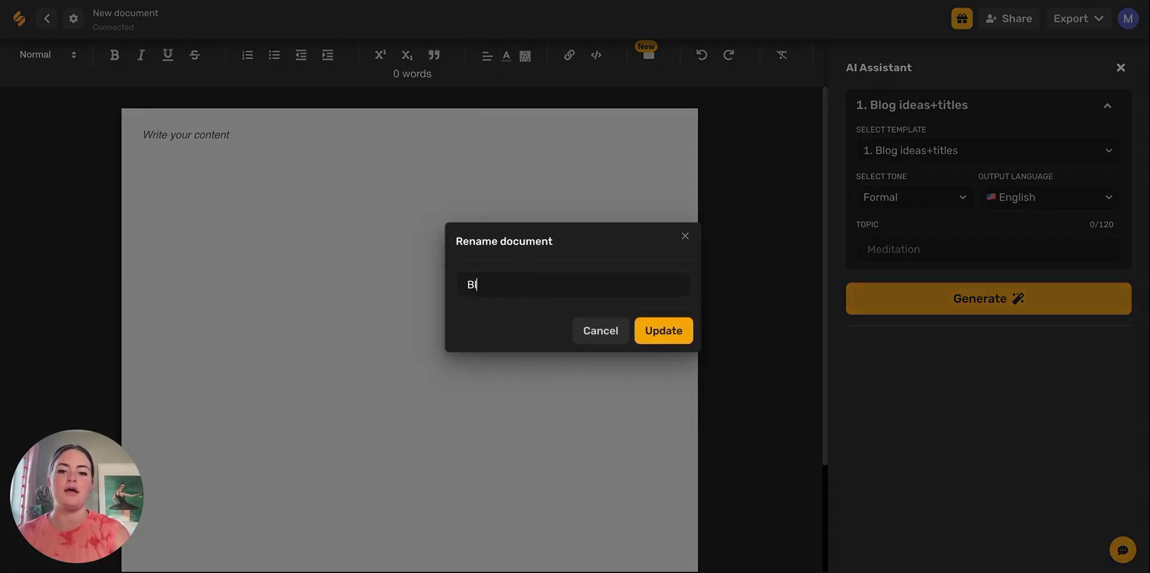
{"action": "type", "text": "og about Digital Marketing"}
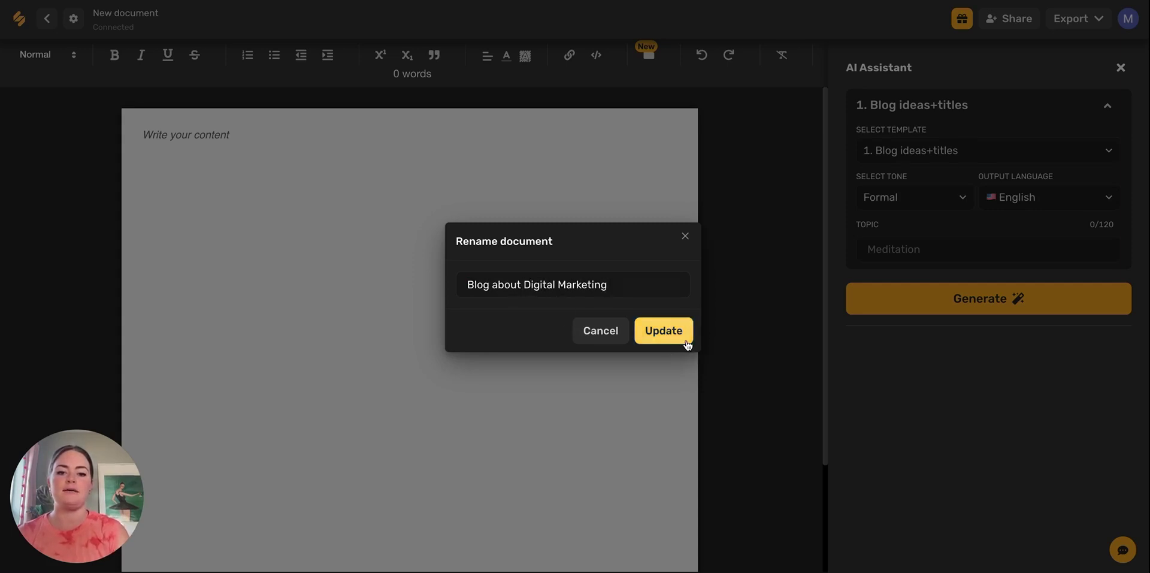
{"action": "left_click", "coordinate": [663, 330]}
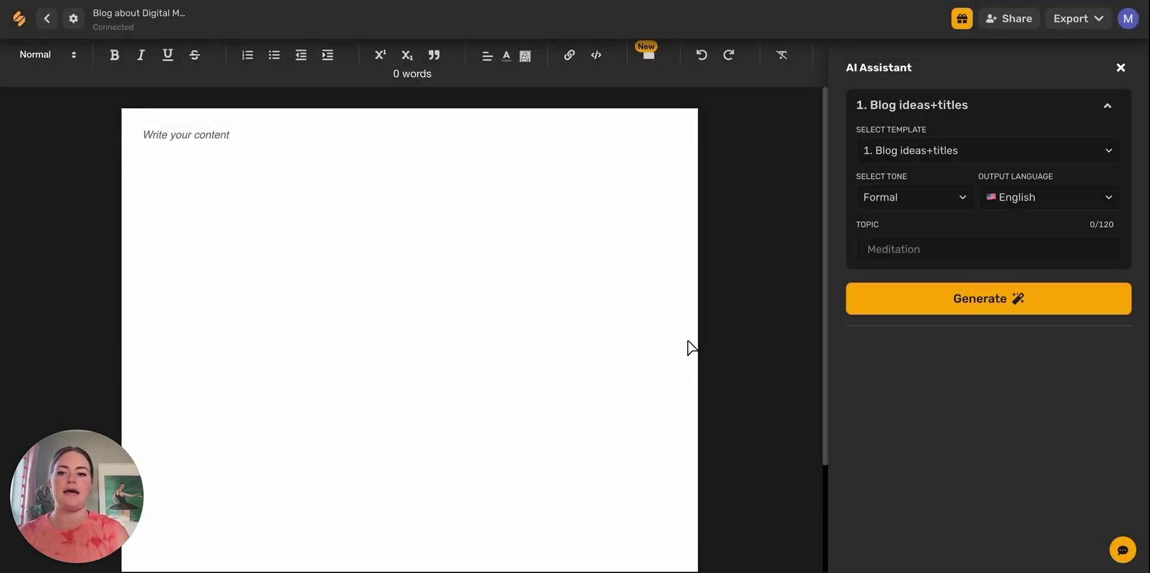
{"action": "left_click", "coordinate": [180, 140]}
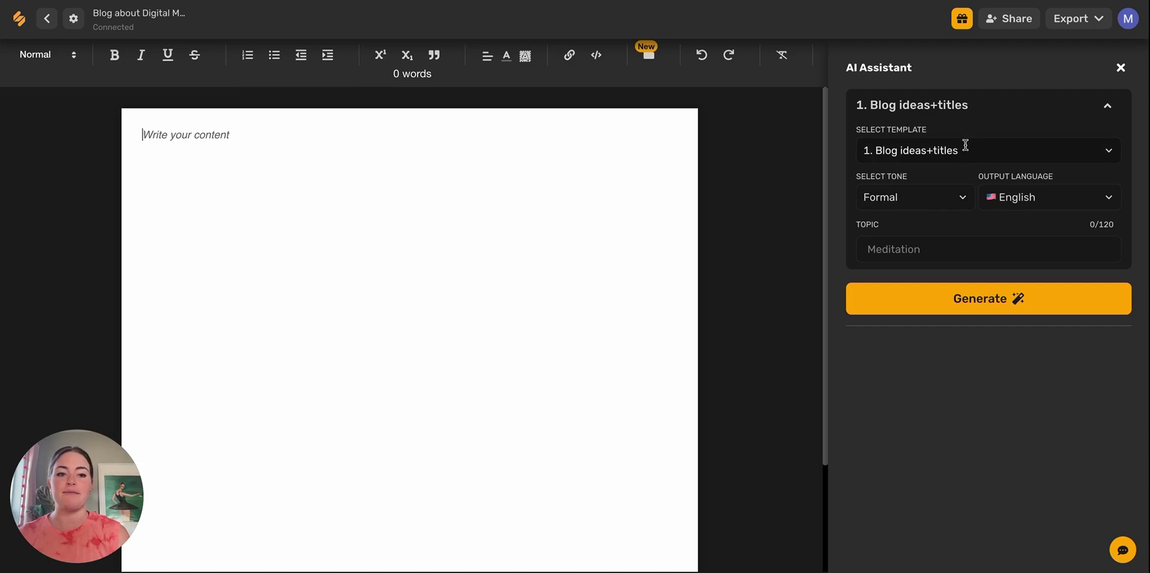
Step: Generate Blog ideas+titles suggestions in Informal tone, English, for the topic 'Digital Marketing'
{"action": "left_click", "coordinate": [1109, 154]}
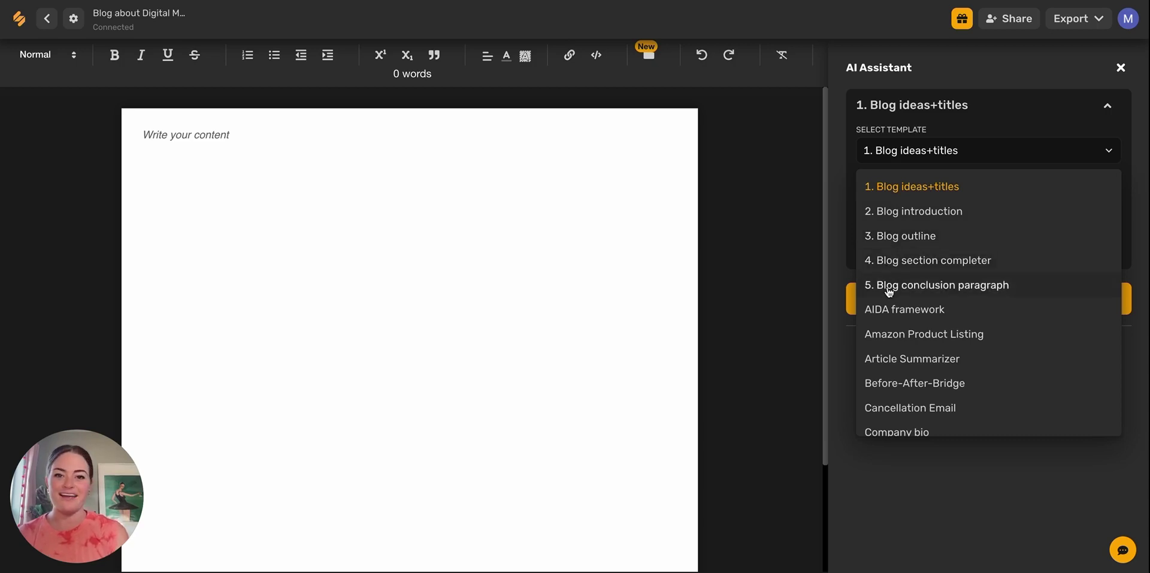
{"action": "left_click", "coordinate": [898, 199]}
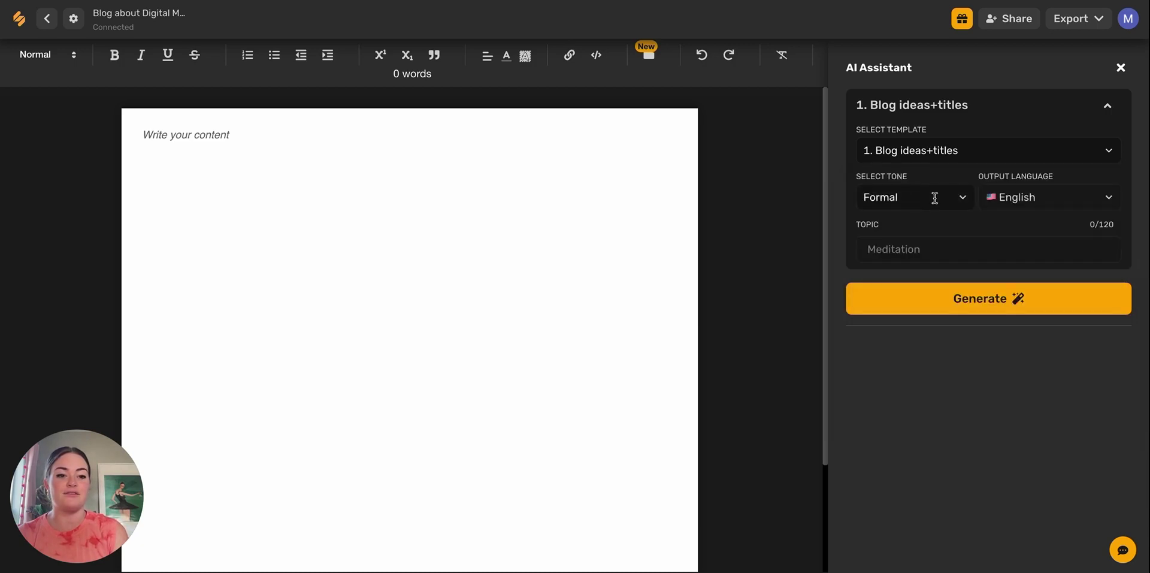
{"action": "left_click", "coordinate": [963, 199]}
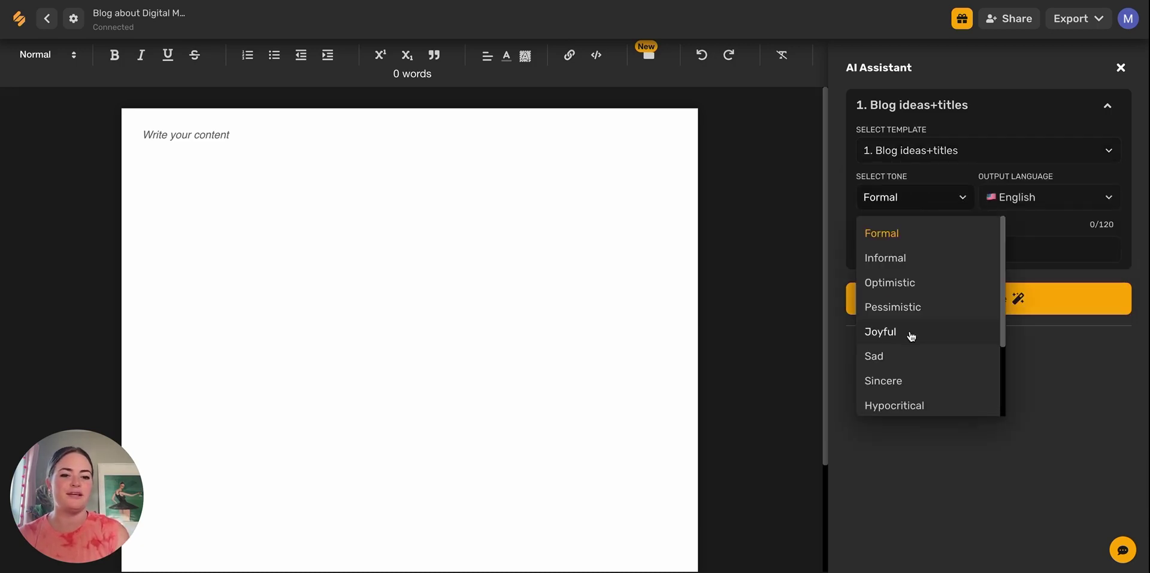
{"action": "scroll", "coordinate": [911, 336], "scroll_direction": "down", "scroll_amount": 1}
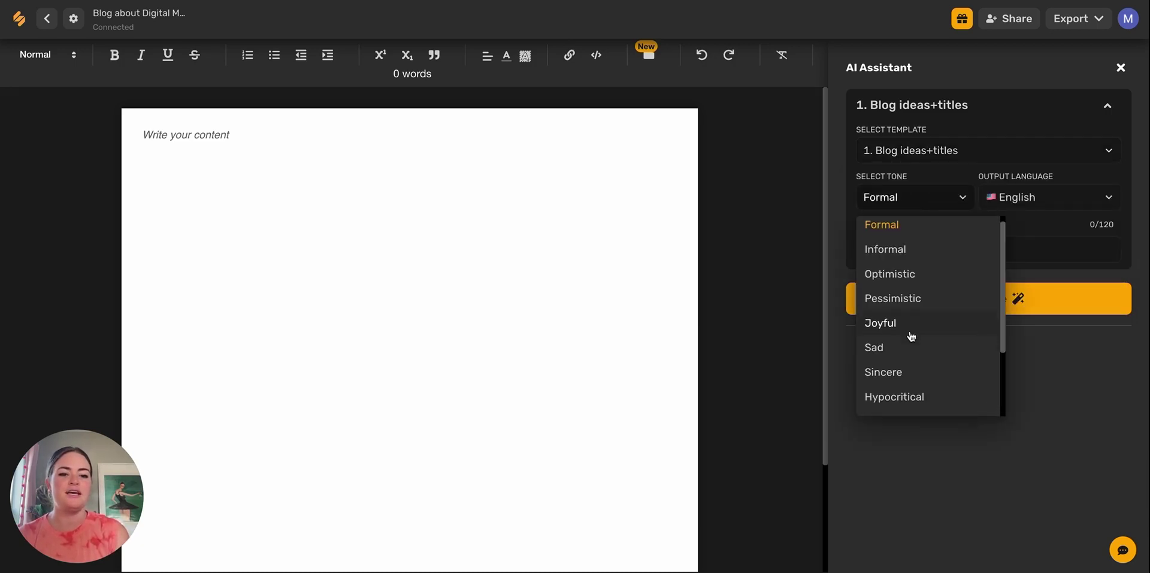
{"action": "left_click", "coordinate": [893, 252]}
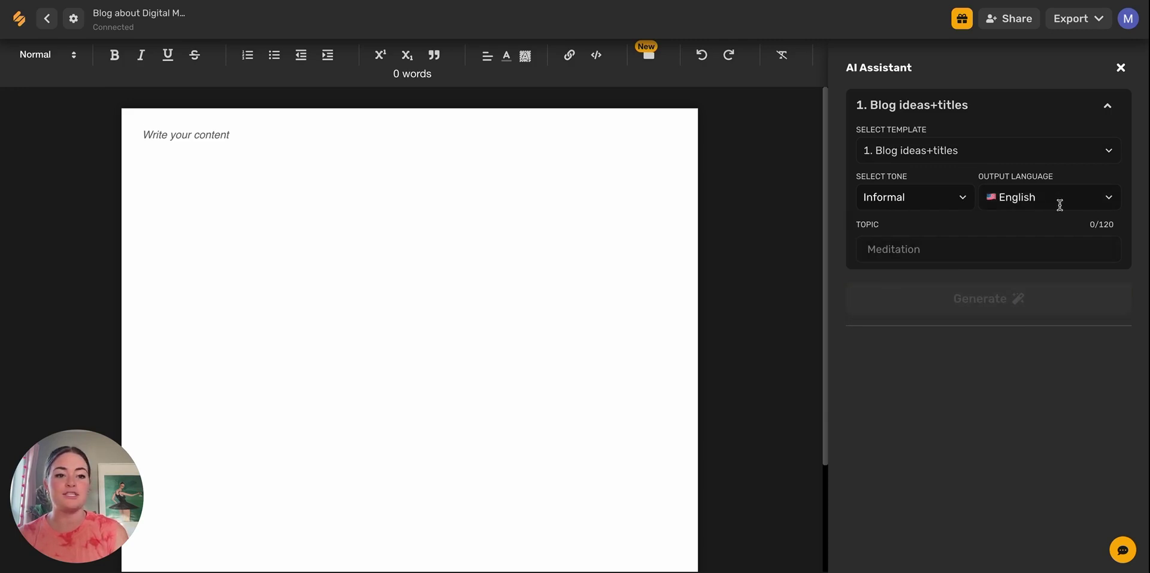
{"action": "left_click", "coordinate": [1060, 205]}
{"action": "scroll", "coordinate": [1048, 292], "scroll_direction": "down", "scroll_amount": 5}
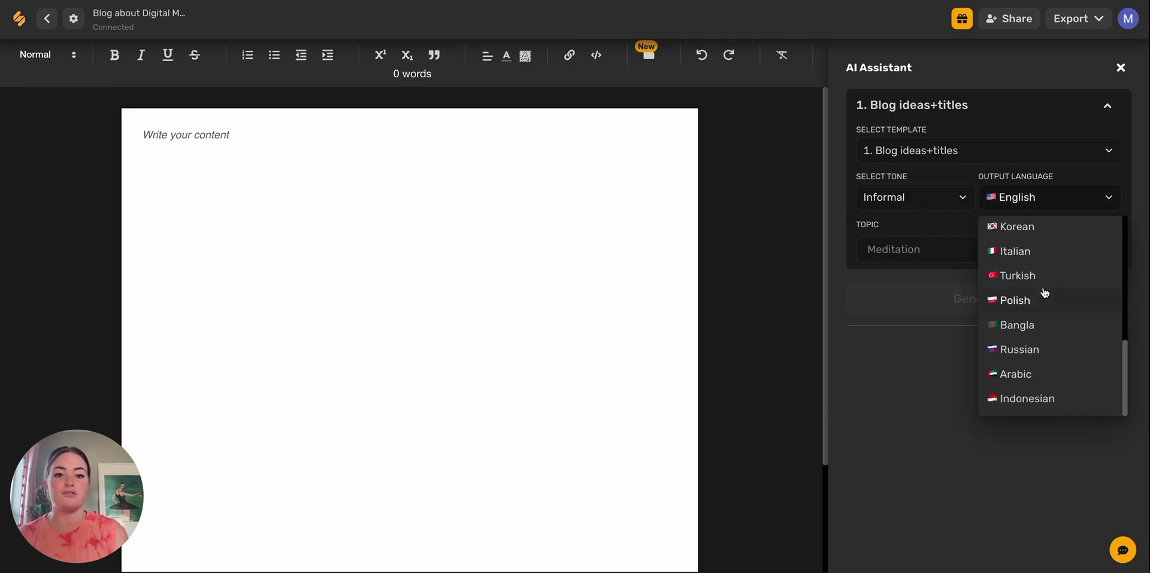
{"action": "scroll", "coordinate": [1044, 292], "scroll_direction": "up", "scroll_amount": 5}
{"action": "left_click", "coordinate": [919, 251]}
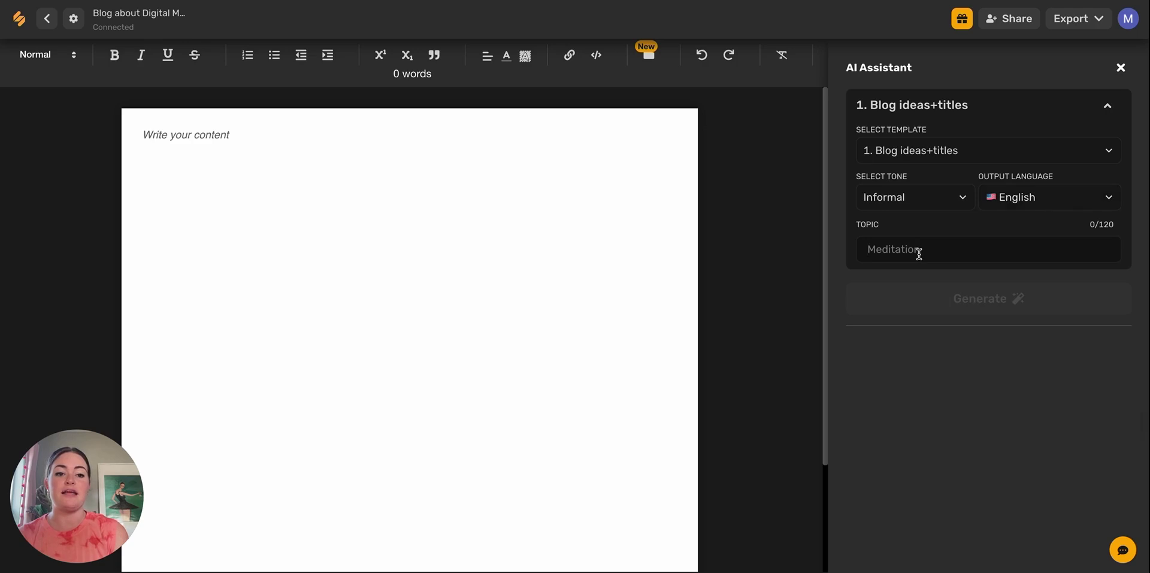
{"action": "type", "text": "Digital "}
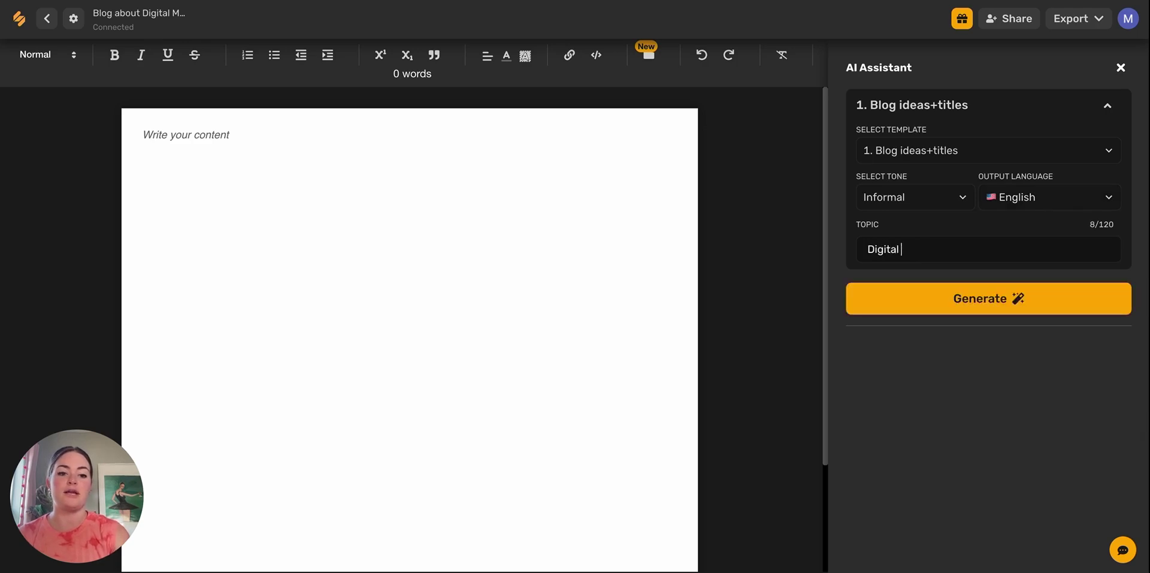
{"action": "type", "text": "Marketing"}
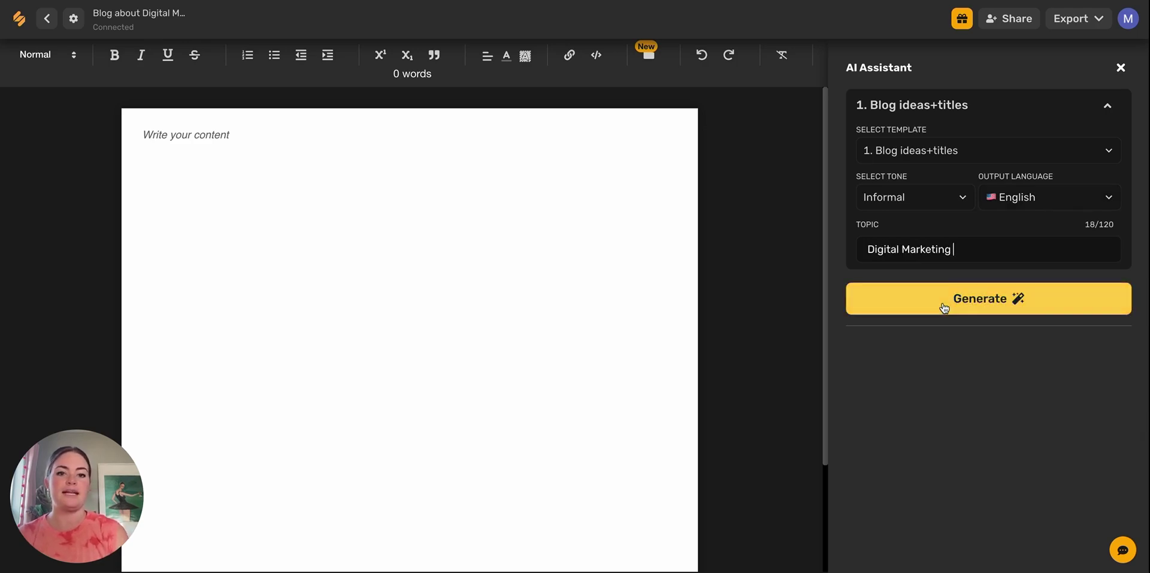
{"action": "left_click", "coordinate": [944, 303]}
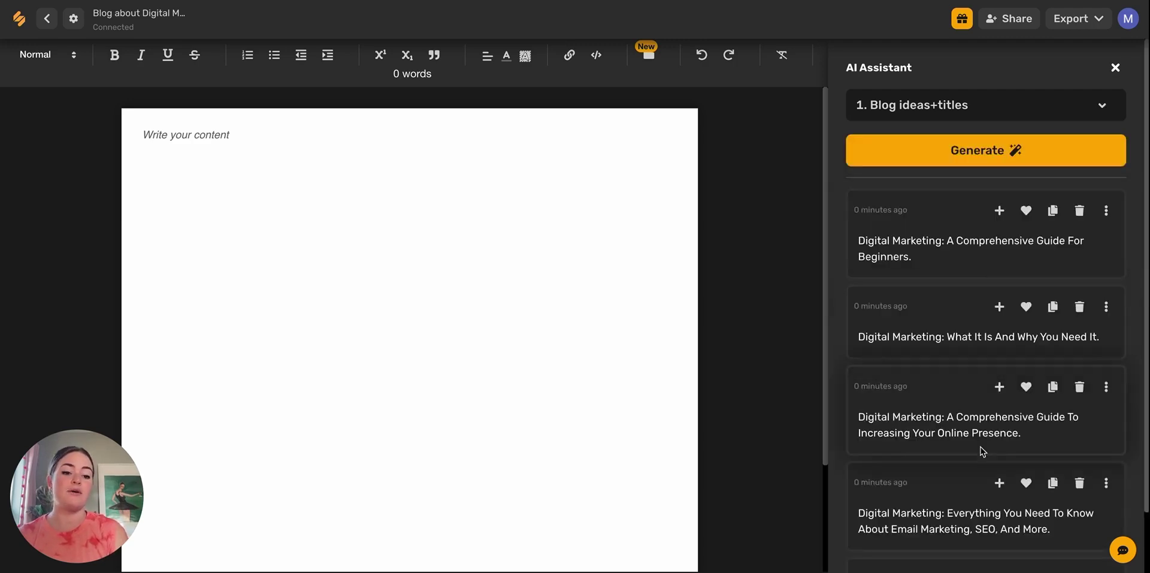
Step: Regenerate title ideas, favourite the '10 Strategies' idea and discard 'The Beginner's Guide'
{"action": "scroll", "coordinate": [993, 267], "scroll_direction": "down", "scroll_amount": 1}
{"action": "scroll", "coordinate": [993, 267], "scroll_direction": "up", "scroll_amount": 1}
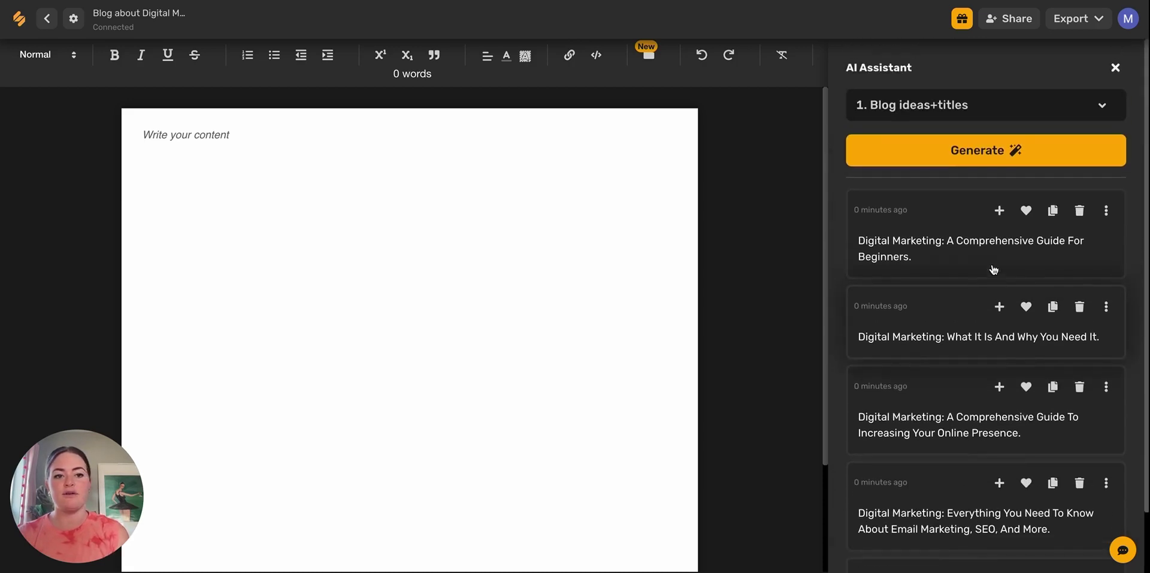
{"action": "left_click", "coordinate": [995, 158]}
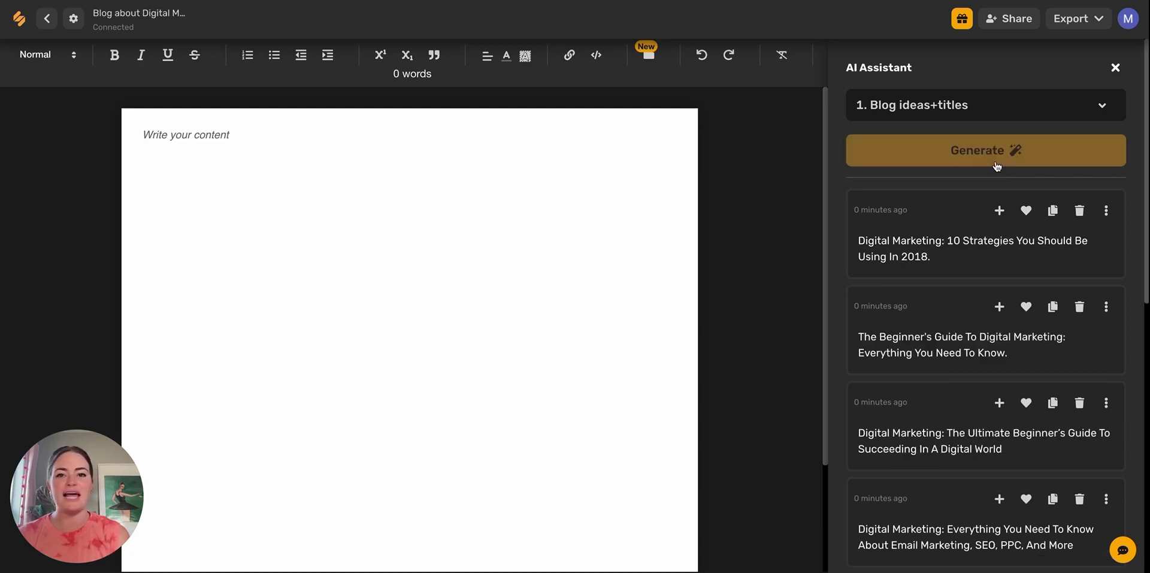
{"action": "left_click", "coordinate": [1027, 214]}
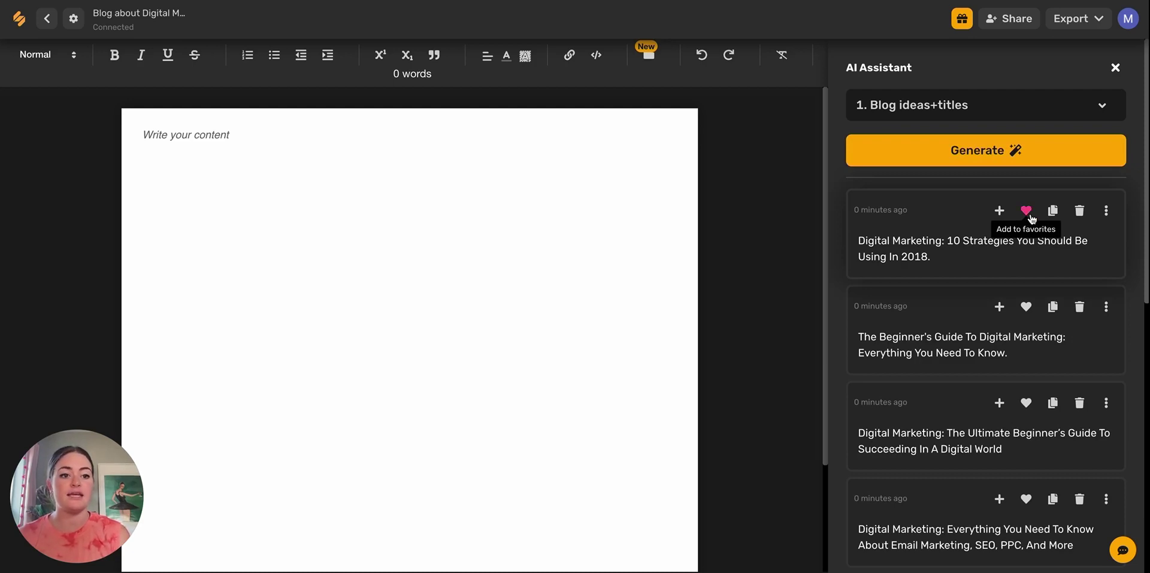
{"action": "left_click", "coordinate": [1080, 308]}
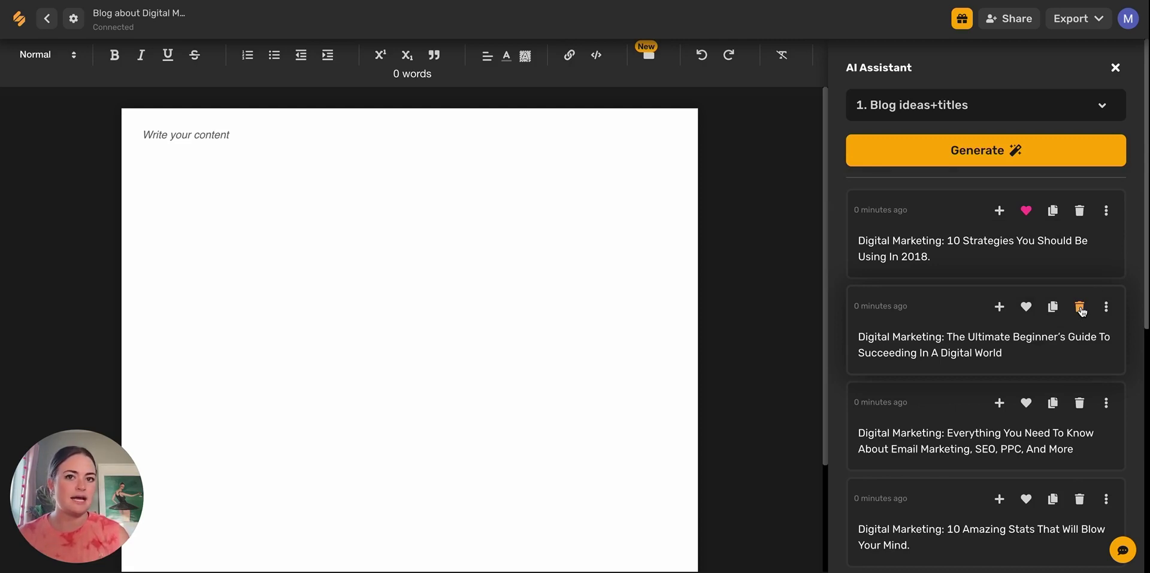
Step: Insert the 'Everything You Need To Know' title covering Email Marketing, SEO, PPC onto the page
{"action": "scroll", "coordinate": [946, 337], "scroll_direction": "down", "scroll_amount": 2}
{"action": "left_click", "coordinate": [947, 344]}
{"action": "left_click", "coordinate": [999, 312]}
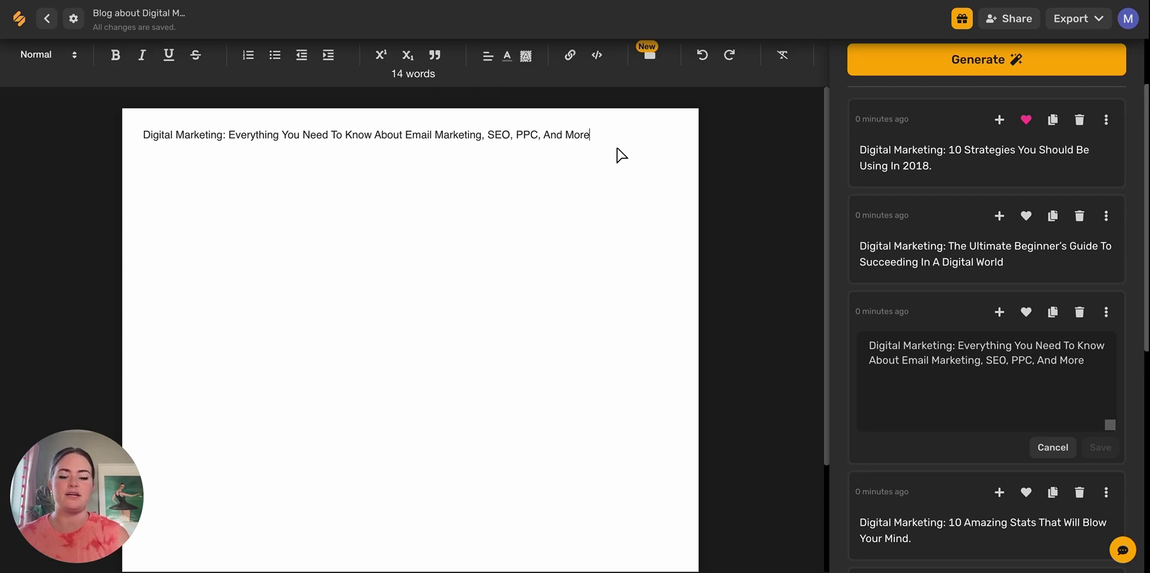
Step: Generate an introduction for the title using the '2. Blog introduction' template
{"action": "scroll", "coordinate": [925, 157], "scroll_direction": "up", "scroll_amount": 3}
{"action": "left_click", "coordinate": [1103, 108]}
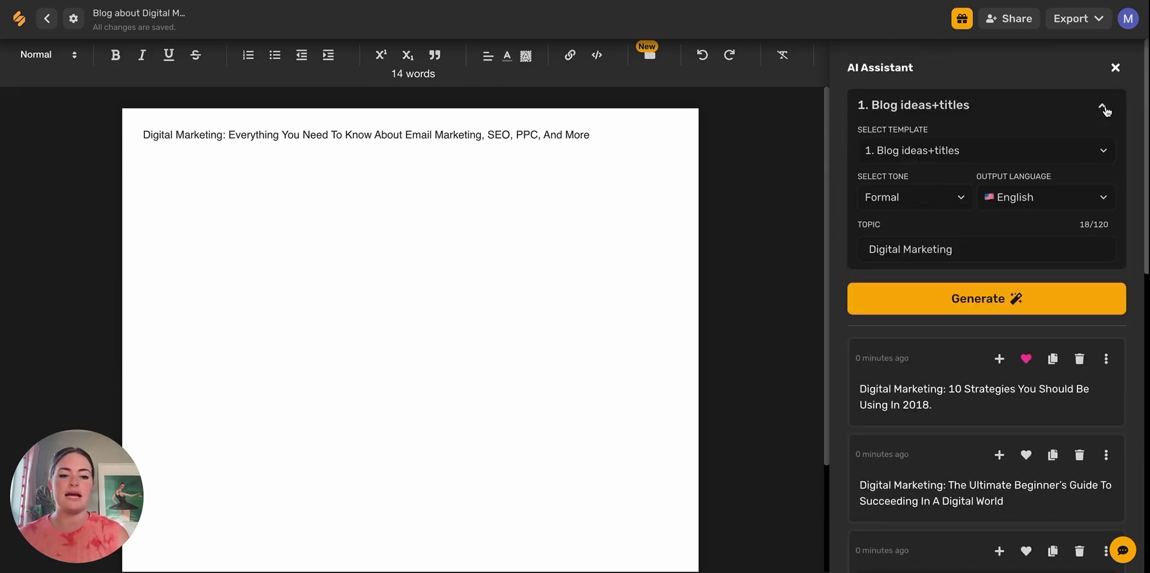
{"action": "left_click", "coordinate": [1103, 145]}
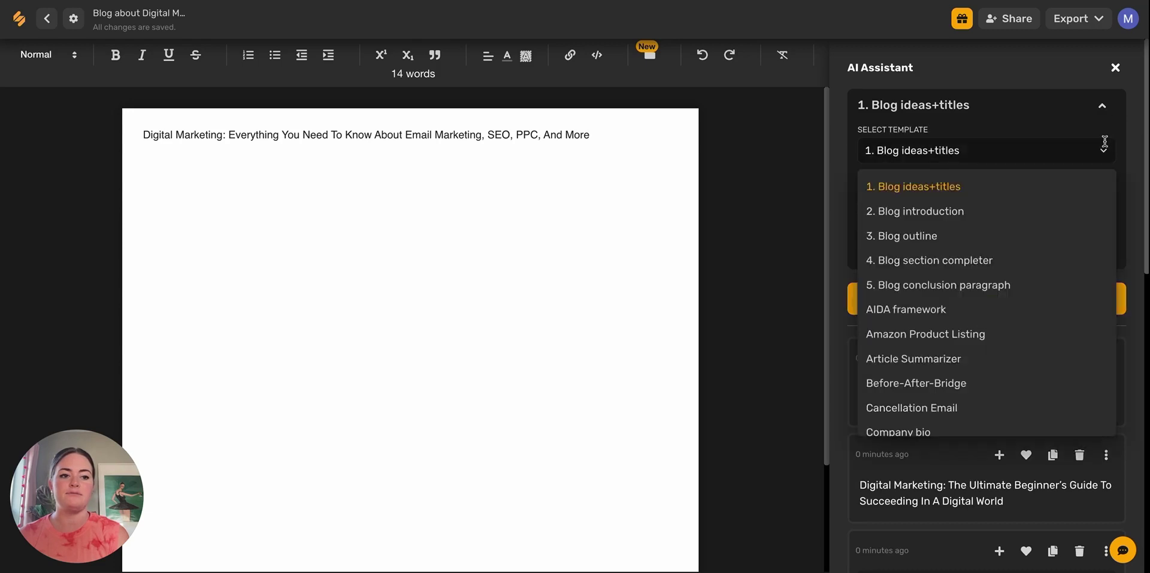
{"action": "left_click", "coordinate": [878, 213]}
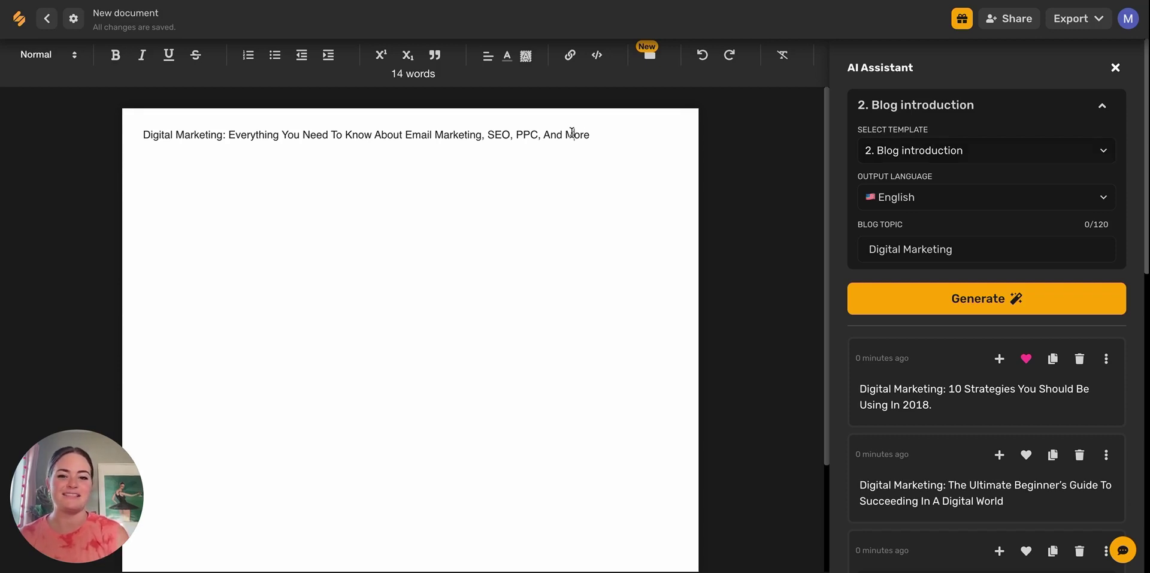
{"action": "triple_click", "coordinate": [571, 132]}
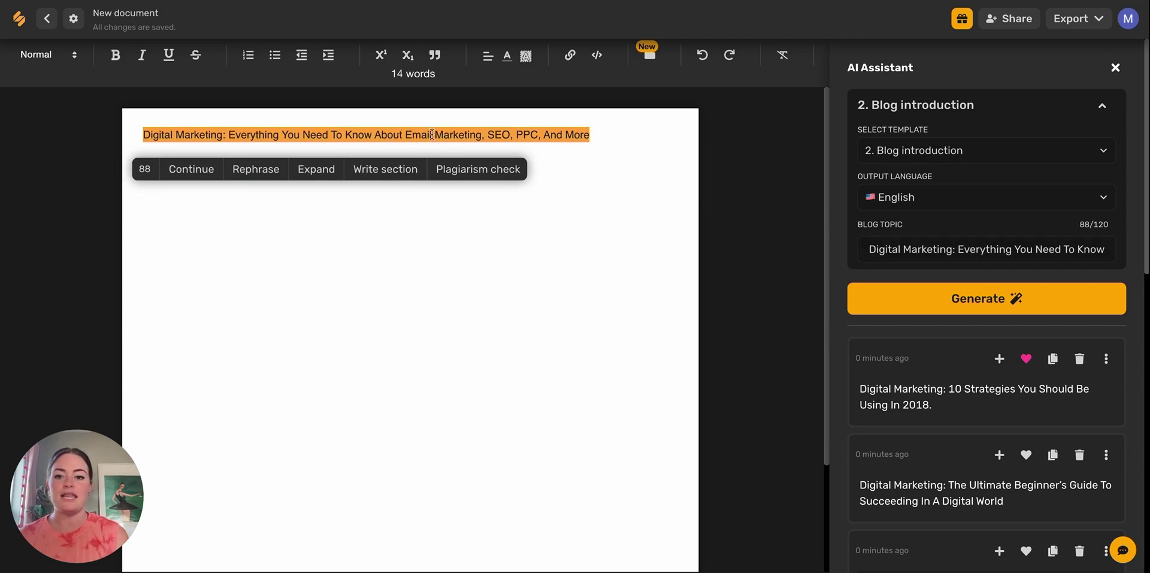
{"action": "left_click", "coordinate": [933, 292]}
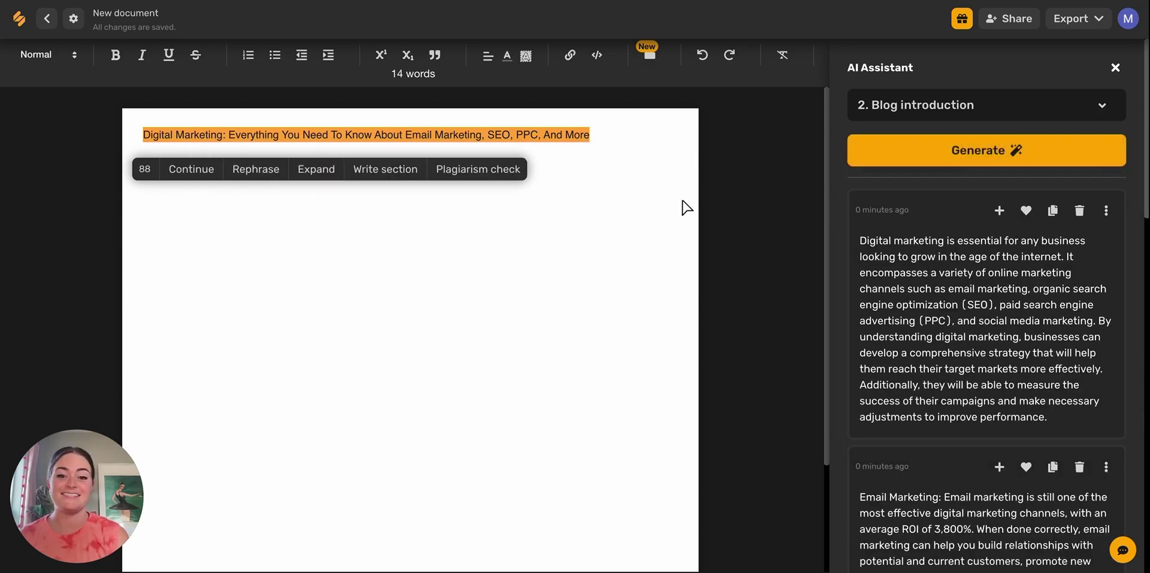
Step: Paste the generated introduction below the title and start a new line after it
{"action": "left_click", "coordinate": [599, 136]}
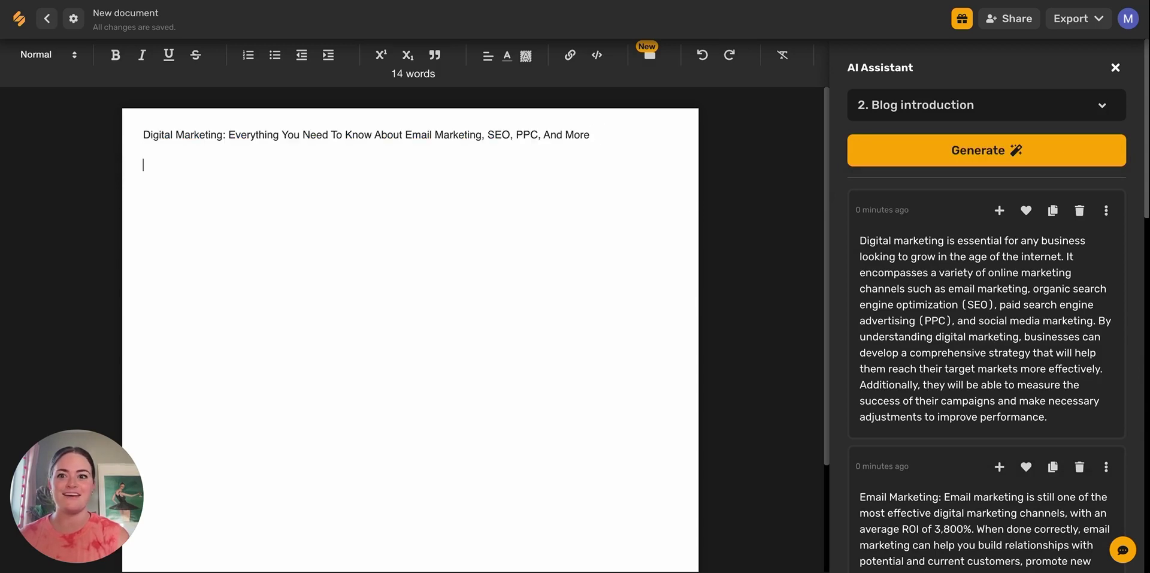
{"action": "type", "text": "Digital marketing is essential for any business looking to grow in the age of the internet. It encompasses a variety of online marketing channels such as email marketing, organic search engine optimization (SEO), paid search engine advertising (PPC), and social media marketing. By understanding digital marketing, businesses can develop a comprehensive strategy that will help them reach their target markets more effectively. Additionally, they will be able to measure the success of their campaigns and make necessary adjustments to improve performance."}
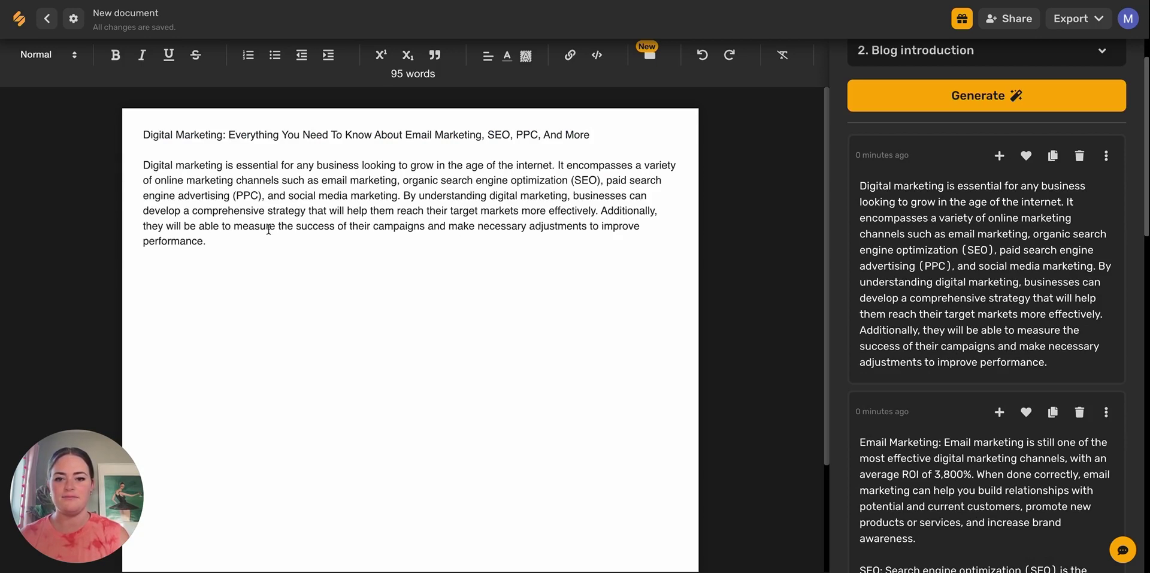
{"action": "key", "text": "Return"}
{"action": "scroll", "coordinate": [1121, 122], "scroll_direction": "up", "scroll_amount": 1}
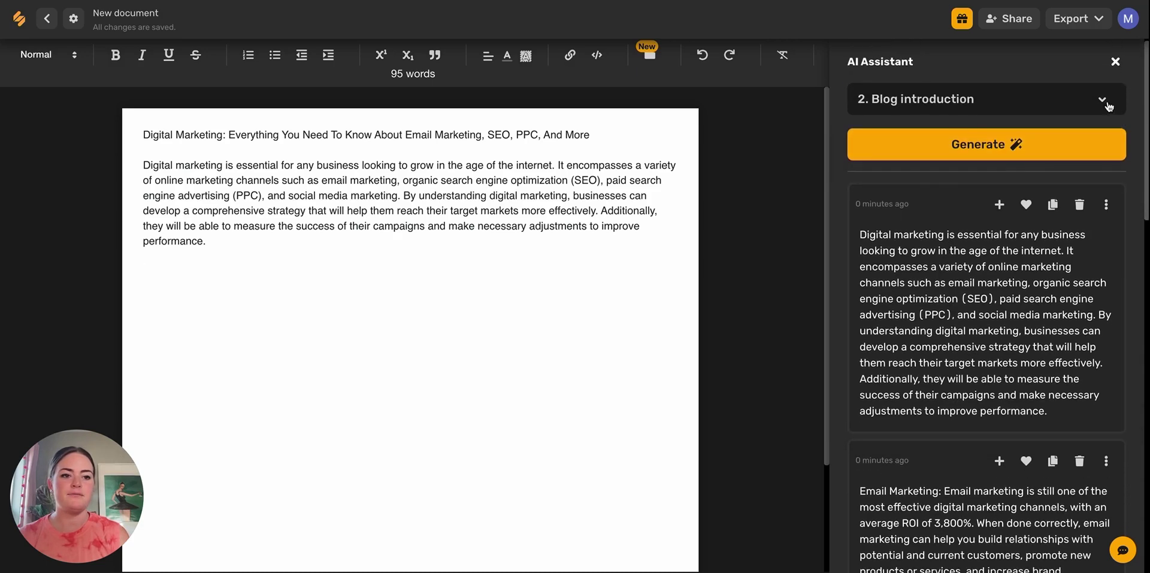
Step: Generate a Blog outline from the selected title line
{"action": "left_click", "coordinate": [1106, 102]}
{"action": "left_click", "coordinate": [1109, 138]}
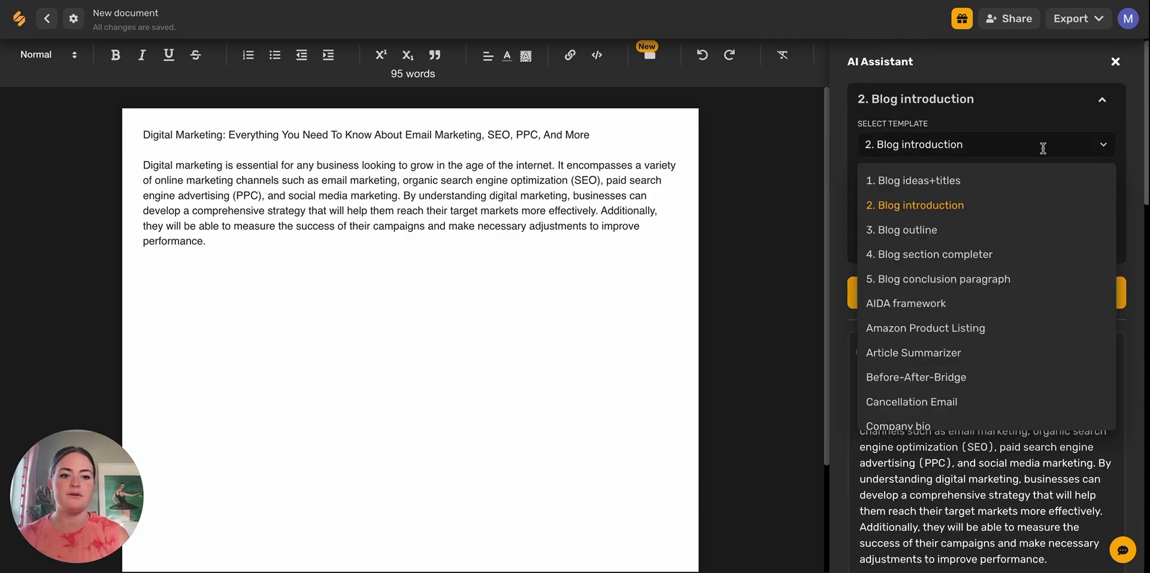
{"action": "left_click", "coordinate": [909, 233]}
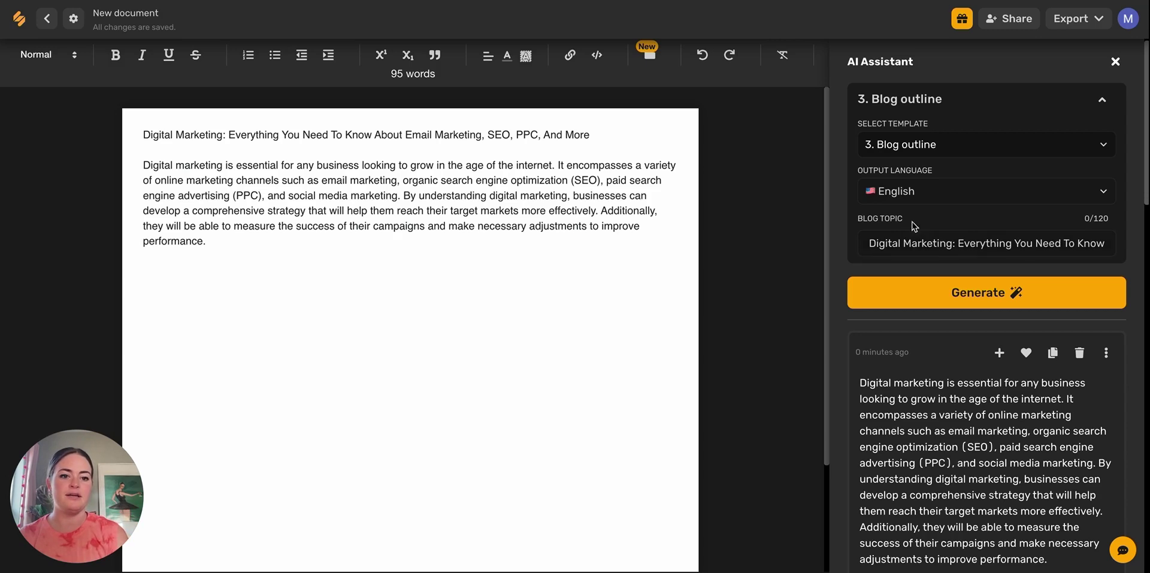
{"action": "double_click", "coordinate": [449, 134]}
{"action": "triple_click", "coordinate": [449, 134]}
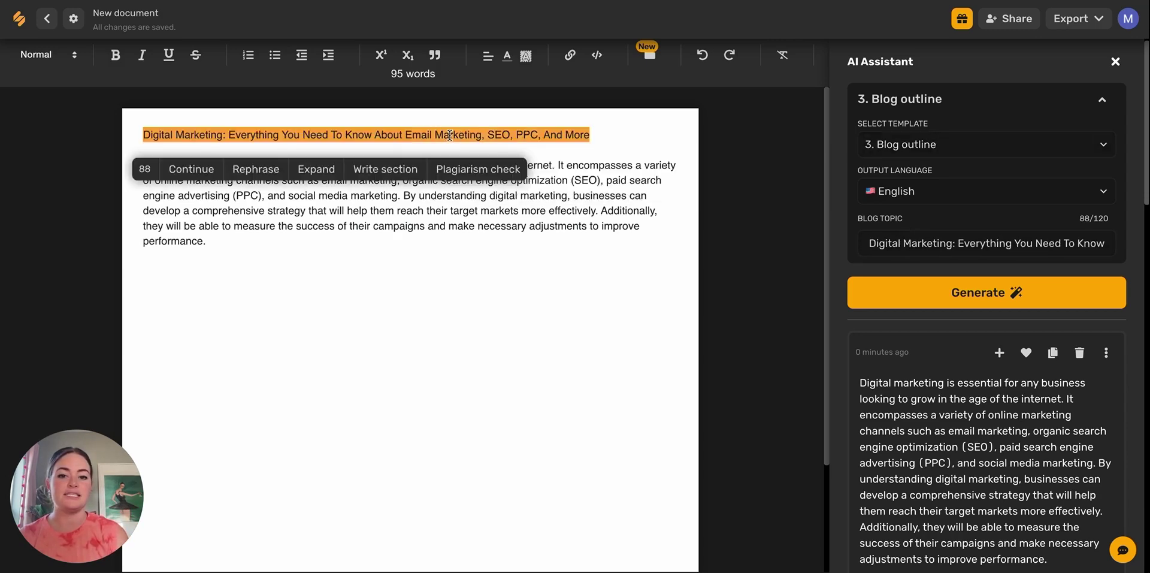
{"action": "left_click", "coordinate": [967, 297]}
{"action": "scroll", "coordinate": [966, 298], "scroll_direction": "down", "scroll_amount": 3}
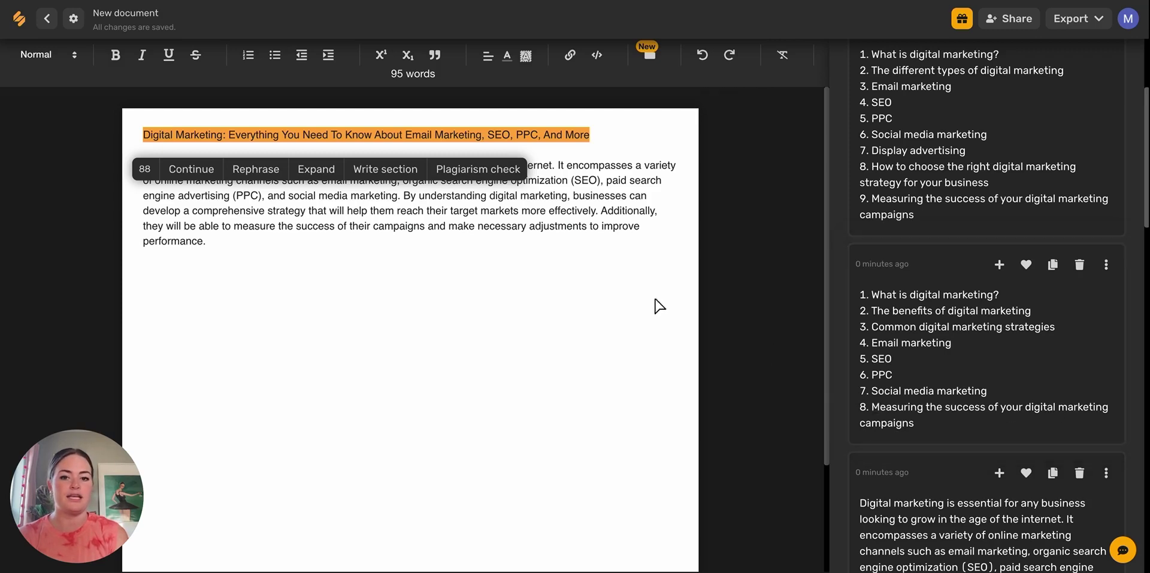
Step: Insert the eight-item outline after the introduction and add a blank line after item 1
{"action": "left_click", "coordinate": [211, 240]}
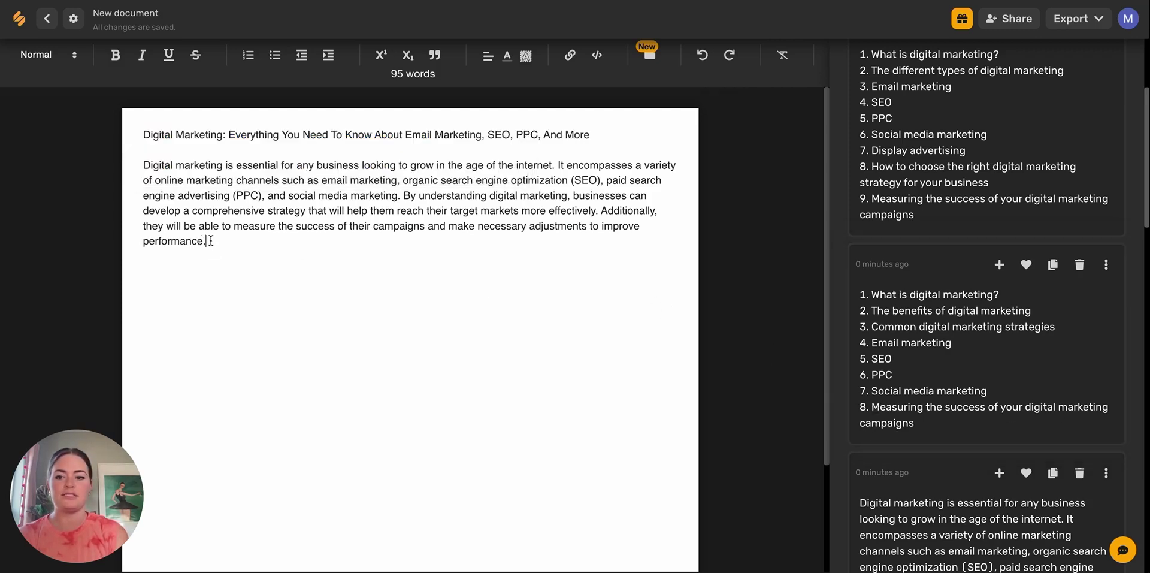
{"action": "left_click", "coordinate": [987, 268]}
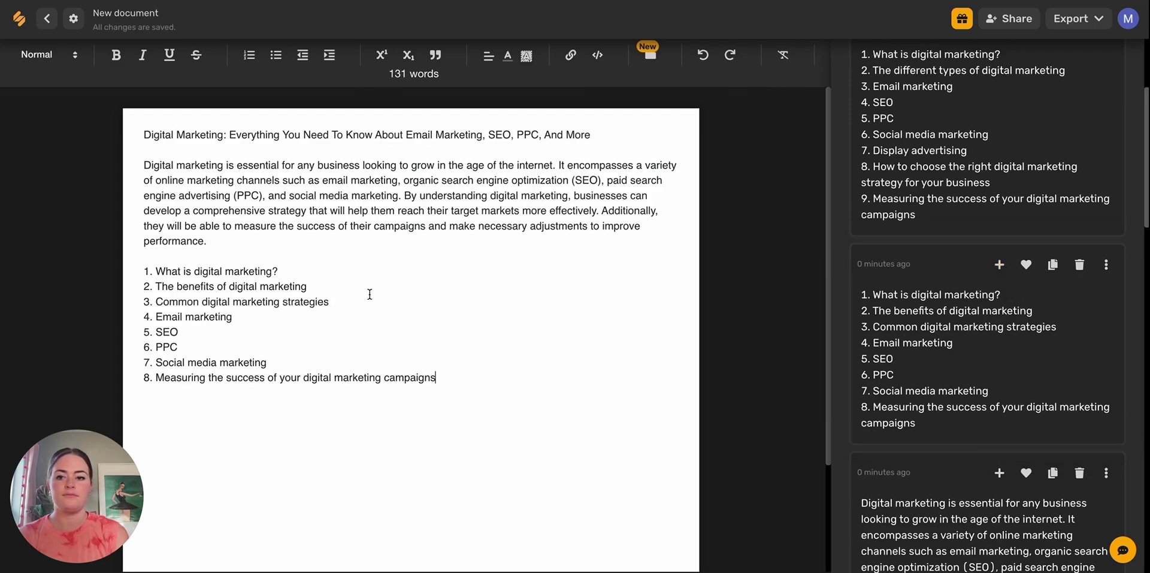
{"action": "left_click", "coordinate": [280, 271]}
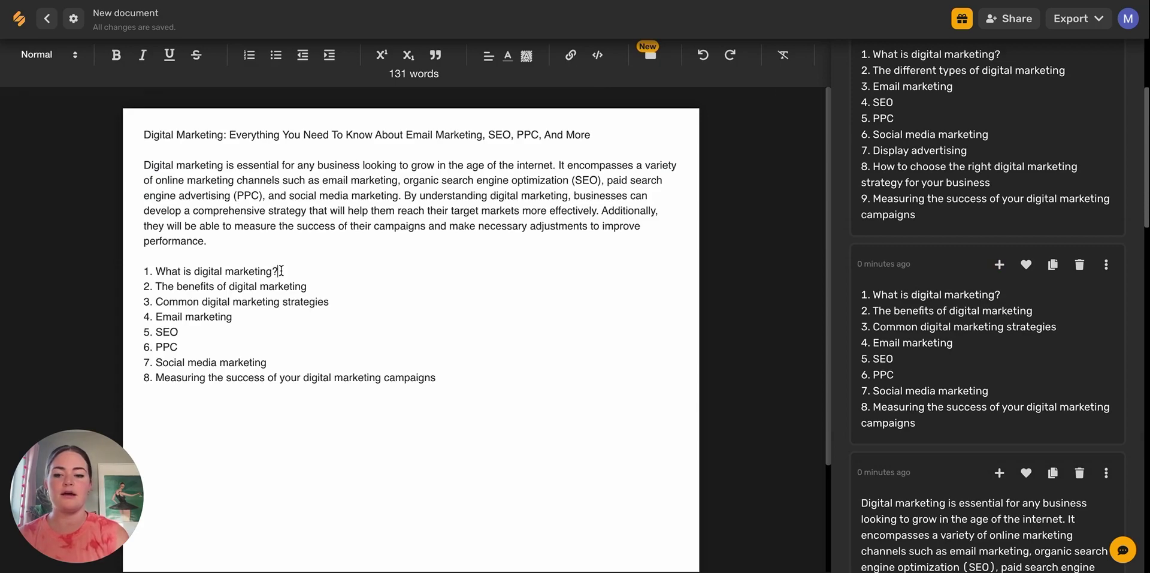
{"action": "key", "text": "Return"}
{"action": "scroll", "coordinate": [939, 223], "scroll_direction": "up", "scroll_amount": 3}
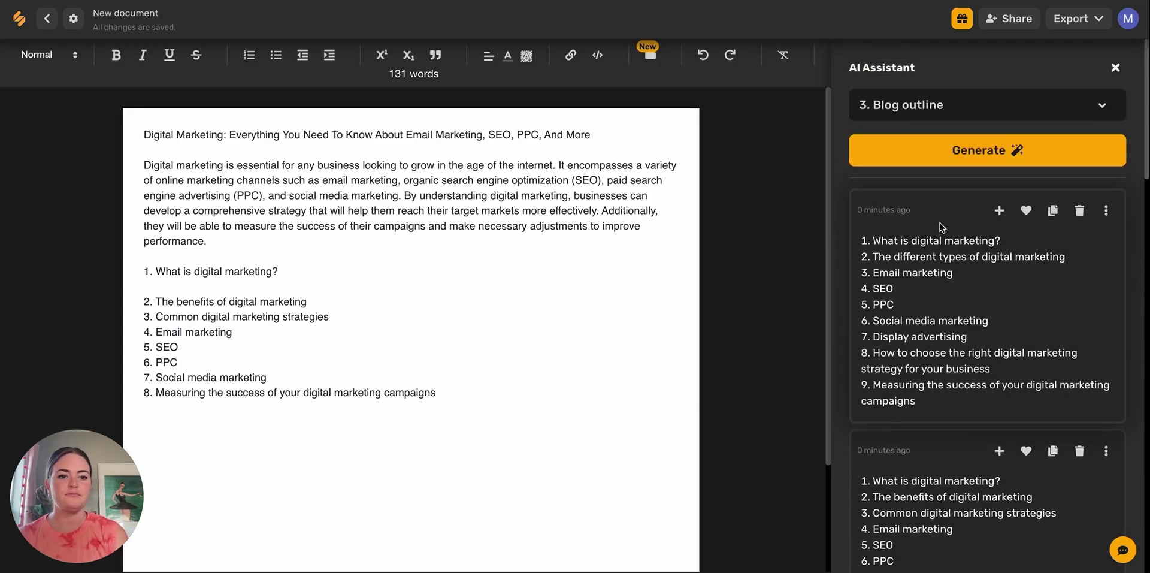
{"action": "left_click", "coordinate": [1102, 106]}
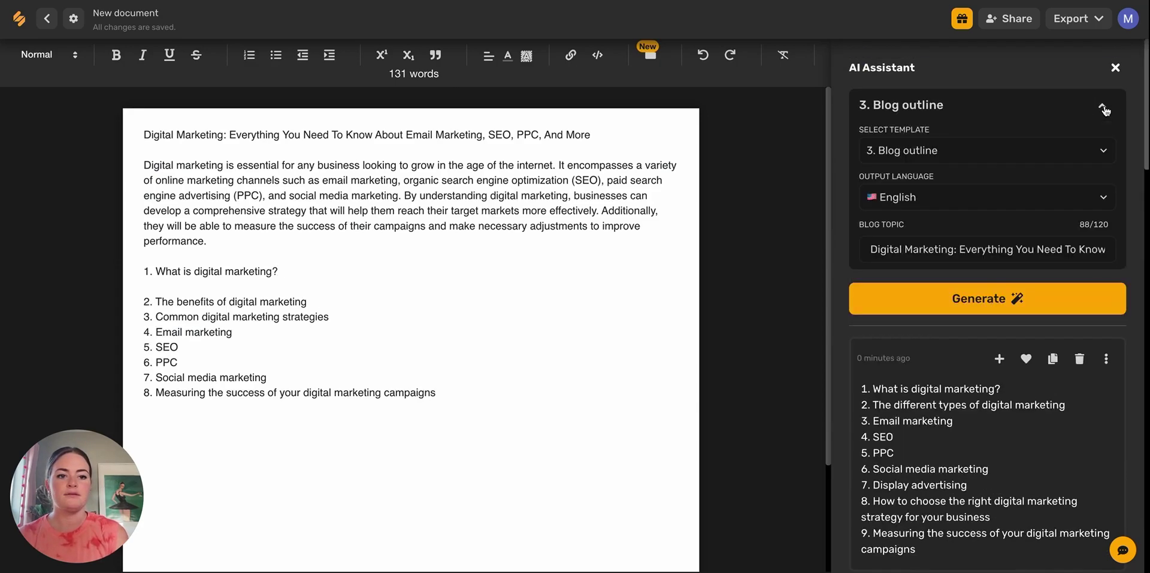
Step: Generate Blog section completer text for the 'What is digital marketing?' outline item
{"action": "left_click", "coordinate": [1102, 152]}
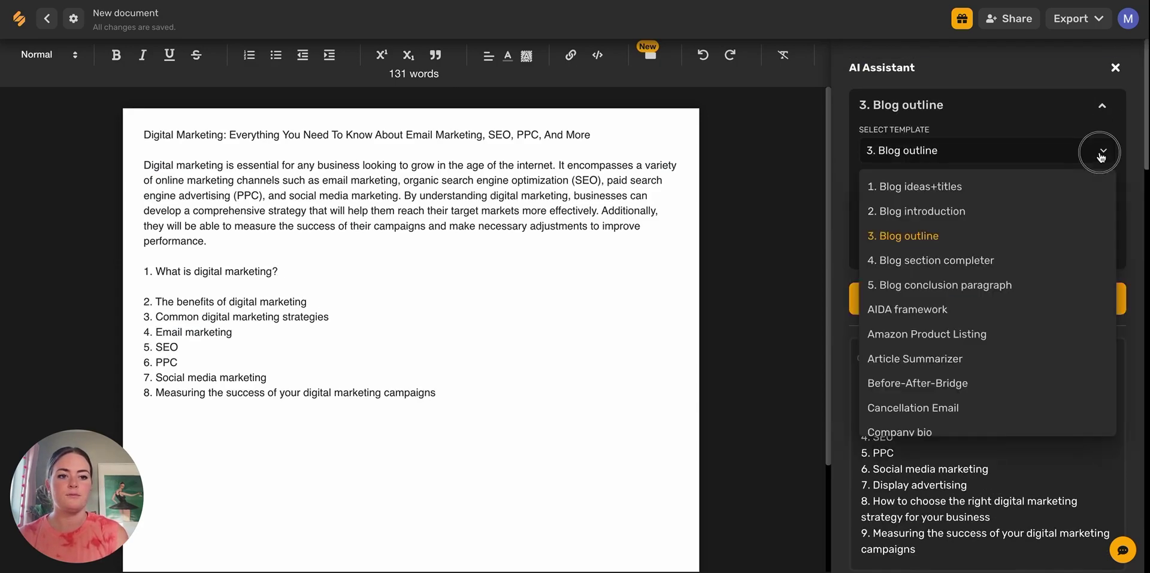
{"action": "left_click", "coordinate": [915, 262]}
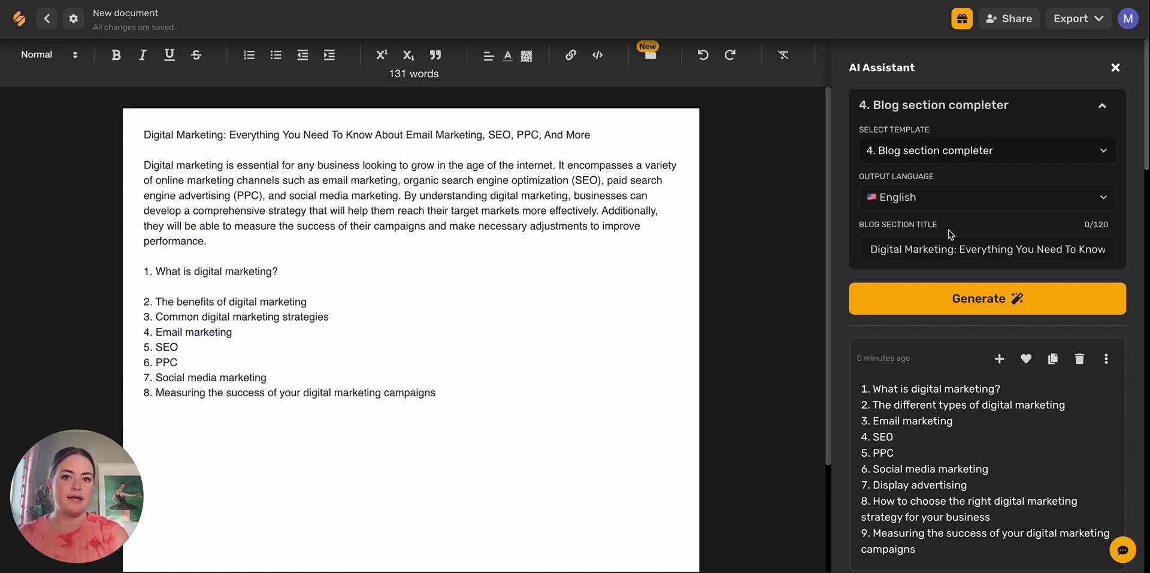
{"action": "left_click_drag", "start_coordinate": [285, 270], "coordinate": [159, 272]}
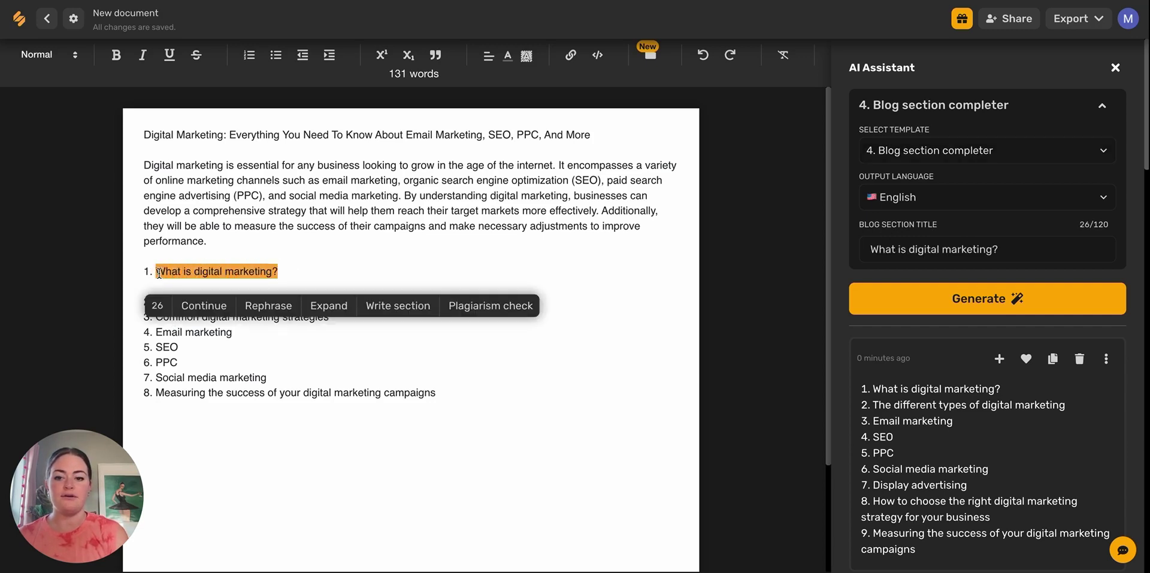
{"action": "left_click", "coordinate": [959, 298]}
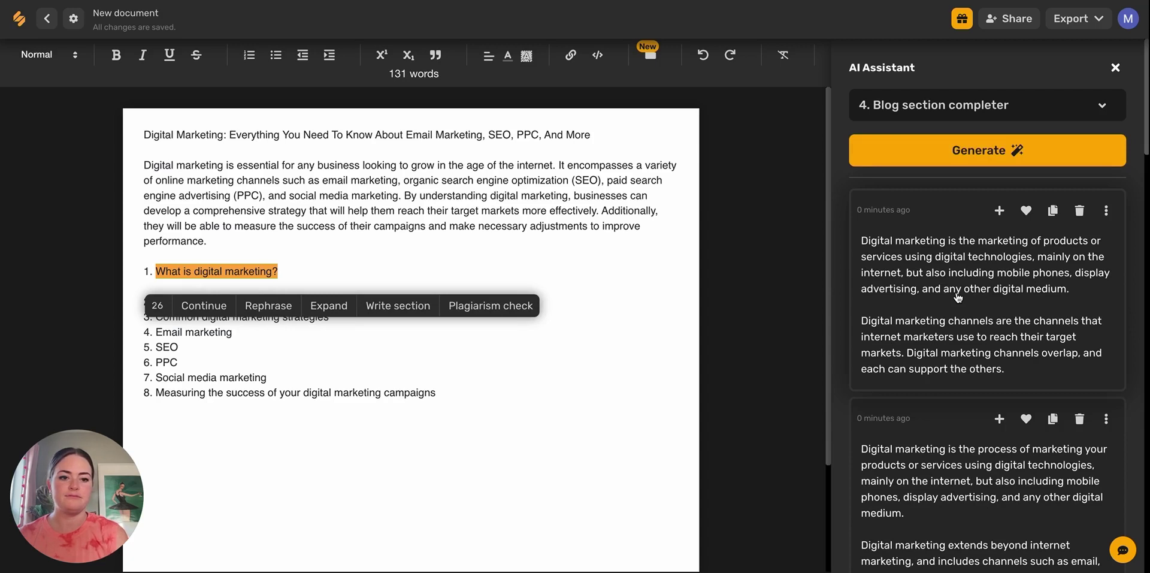
Step: Remove the '1.' numbering and make 'What is digital marketing?' a bold heading
{"action": "scroll", "coordinate": [957, 296], "scroll_direction": "down", "scroll_amount": 2}
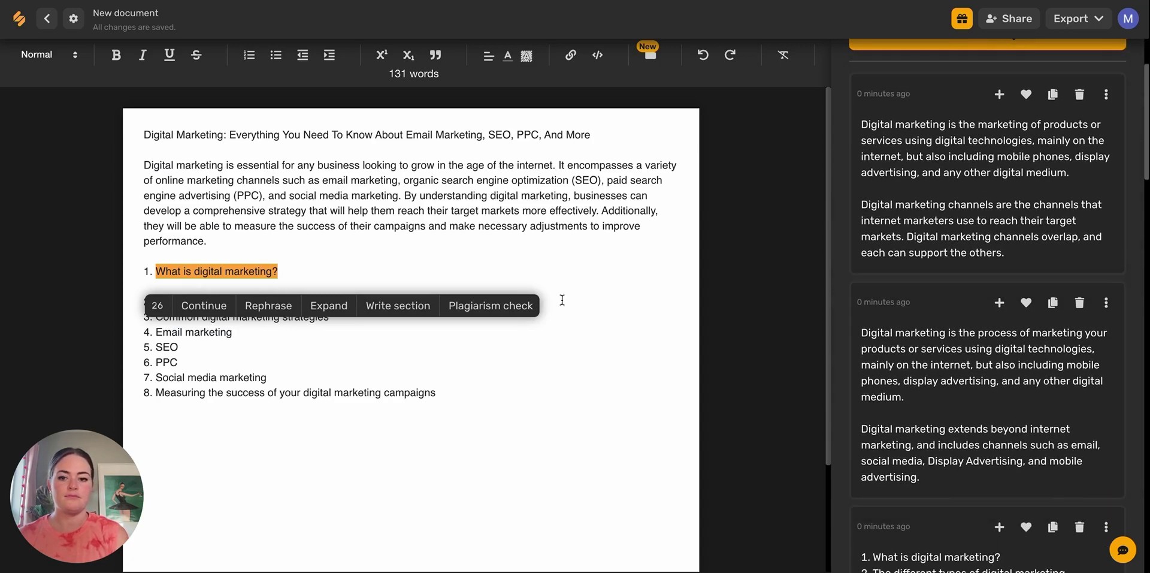
{"action": "left_click", "coordinate": [291, 274]}
{"action": "left_click_drag", "start_coordinate": [154, 271], "coordinate": [144, 272]}
{"action": "key", "text": "BackSpace"}
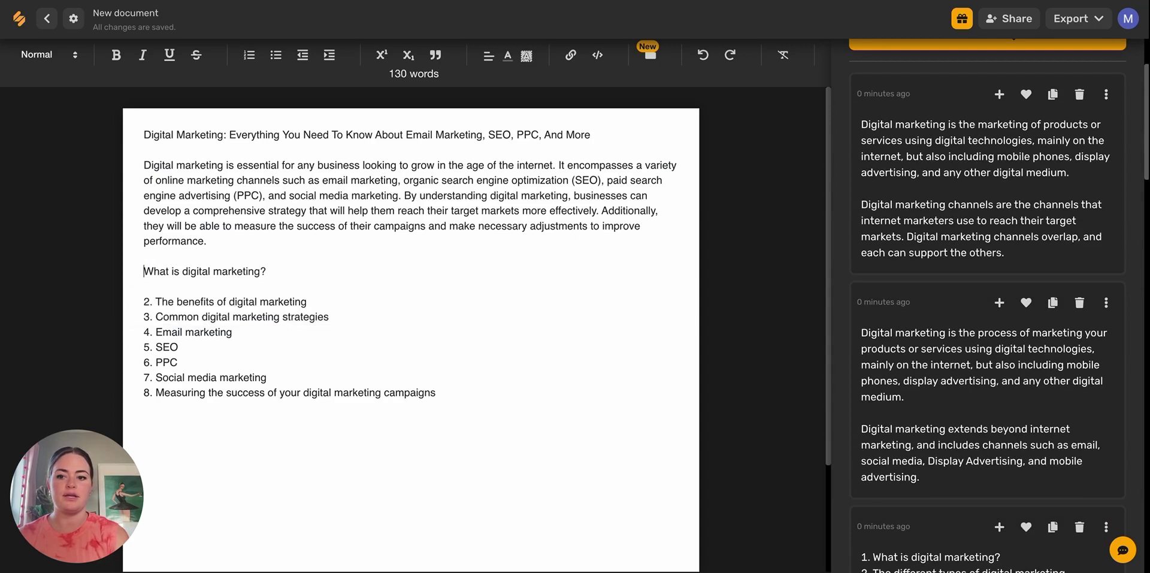
{"action": "left_click", "coordinate": [273, 273]}
{"action": "key", "text": "Return"}
{"action": "key", "text": "Return"}
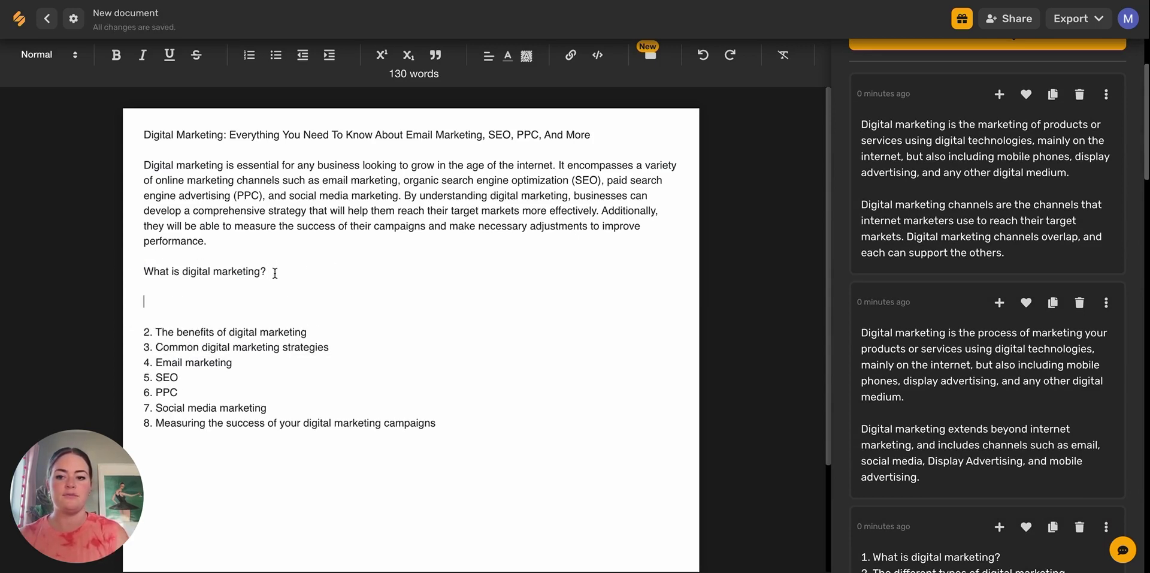
{"action": "left_click_drag", "start_coordinate": [274, 270], "coordinate": [142, 271]}
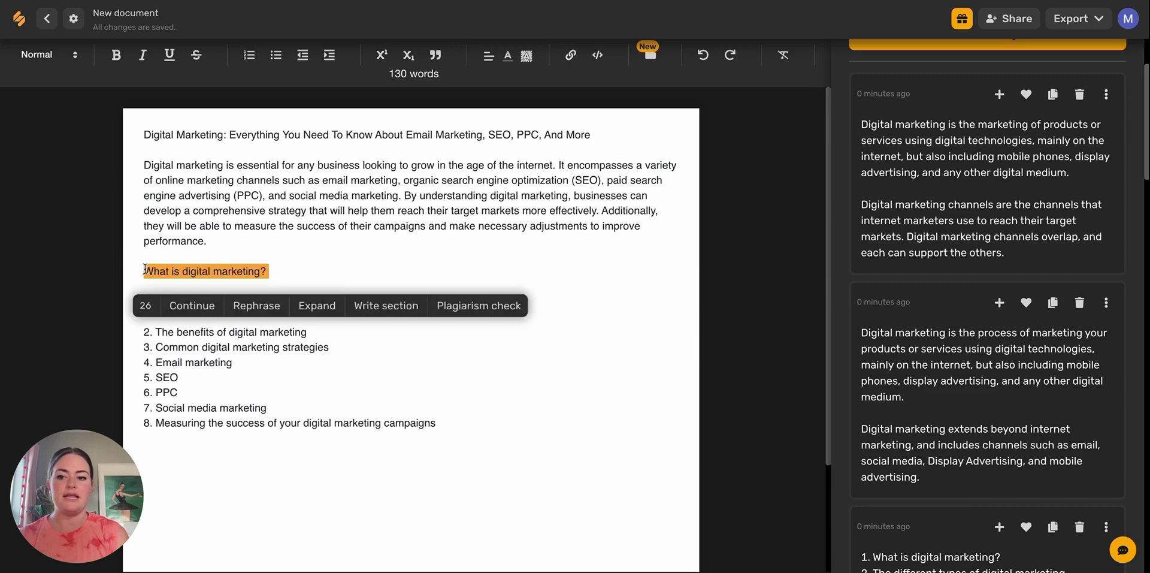
{"action": "left_click", "coordinate": [117, 53]}
{"action": "left_click", "coordinate": [288, 272]}
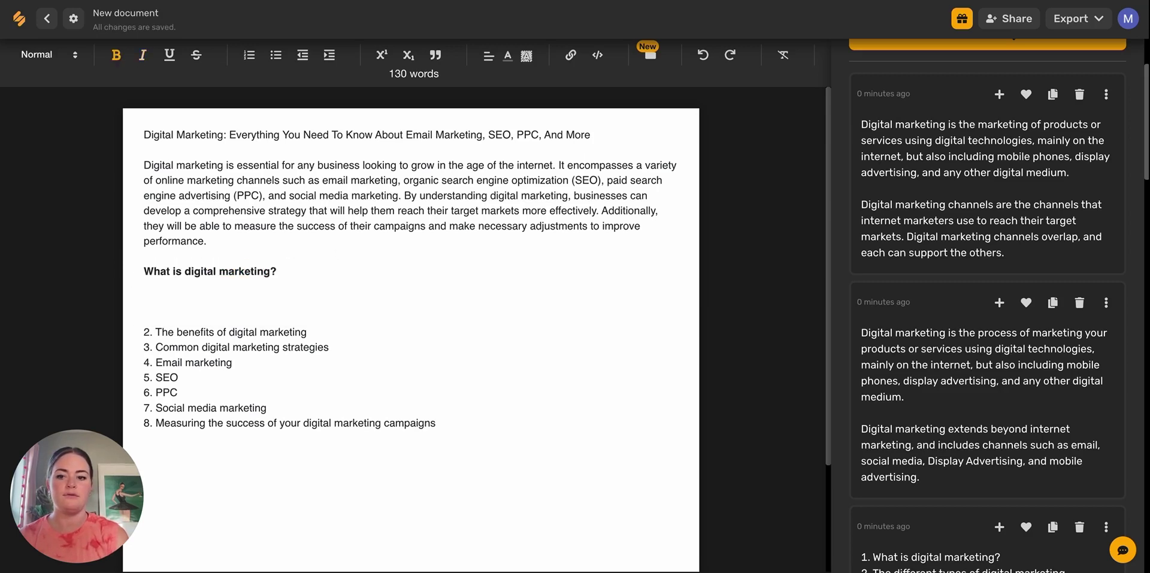
{"action": "key", "text": "Return"}
{"action": "key", "text": "Return"}
Step: Insert the AI-written paragraph under the heading and delete the '2.' before the benefits item
{"action": "left_click", "coordinate": [998, 96]}
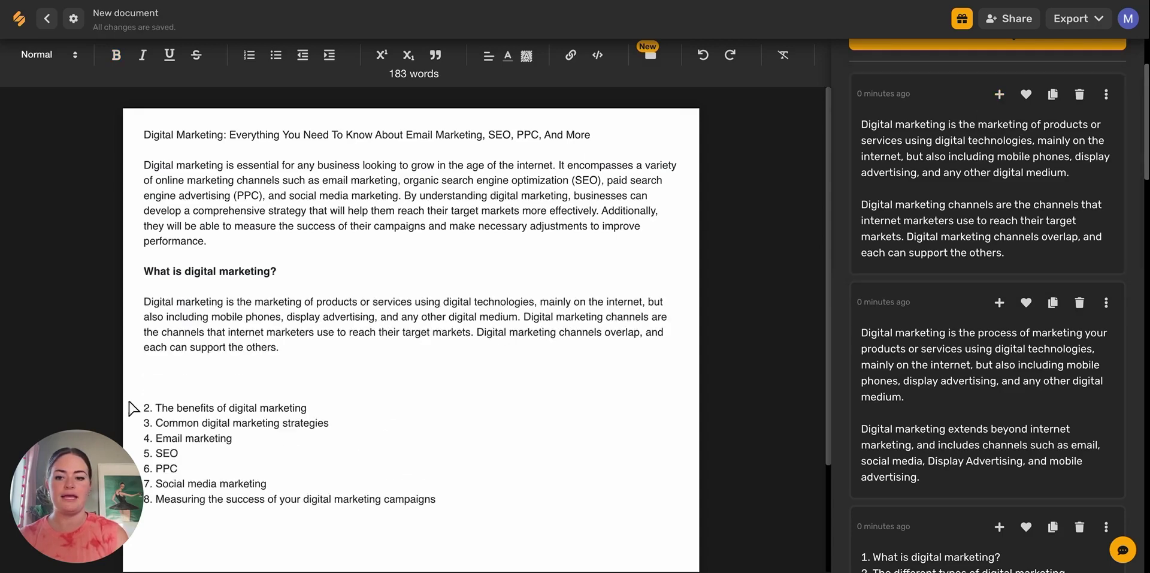
{"action": "left_click_drag", "start_coordinate": [151, 407], "coordinate": [144, 412]}
{"action": "key", "text": "BackSpace"}
{"action": "key", "text": "BackSpace"}
{"action": "key", "text": "BackSpace"}
{"action": "left_click", "coordinate": [147, 376]}
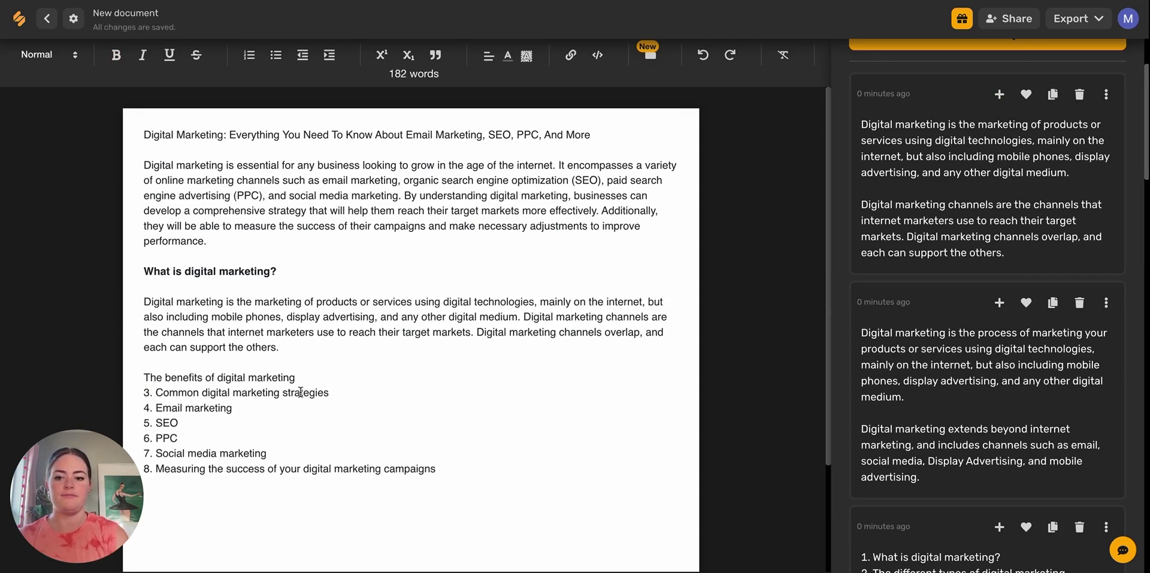
{"action": "left_click_drag", "start_coordinate": [297, 378], "coordinate": [144, 377]}
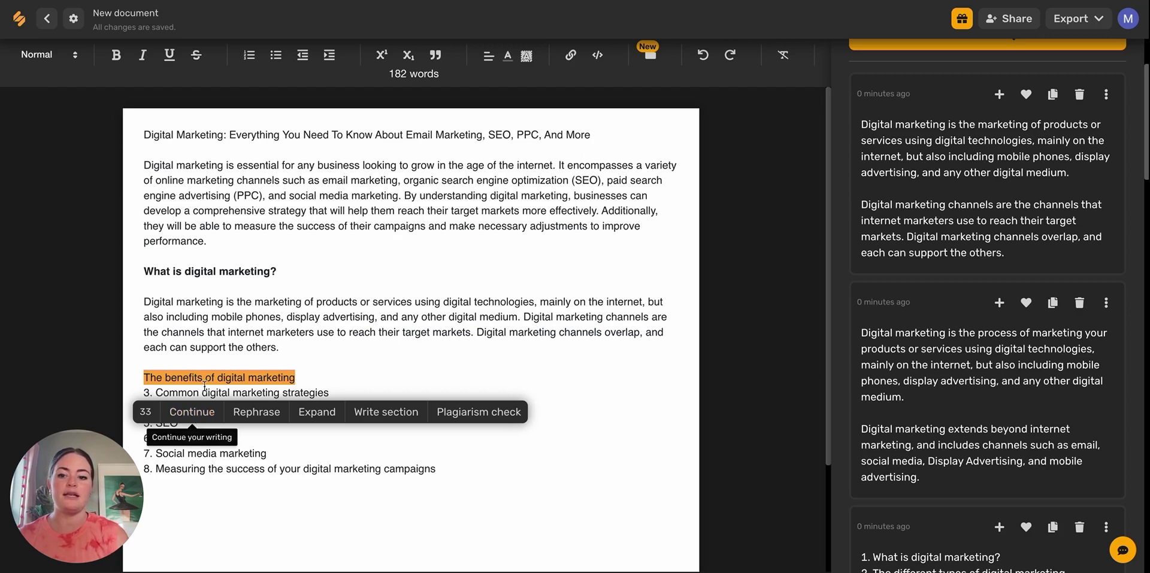
Step: Extend the paragraph under the heading with AI text on the key digital marketing channels
{"action": "left_click_drag", "start_coordinate": [279, 347], "coordinate": [145, 301]}
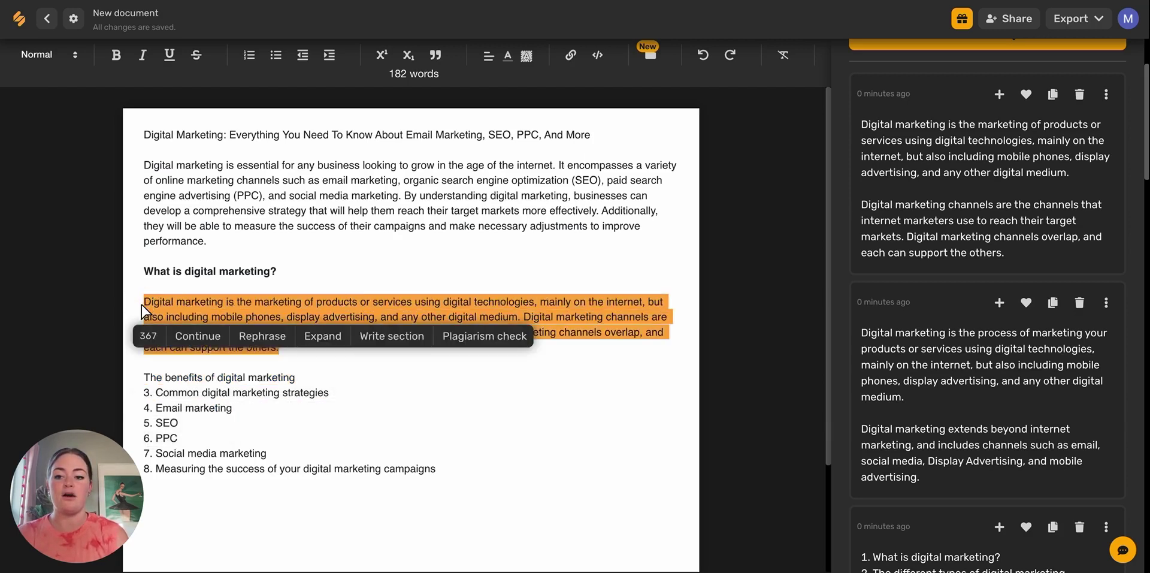
{"action": "left_click", "coordinate": [206, 342]}
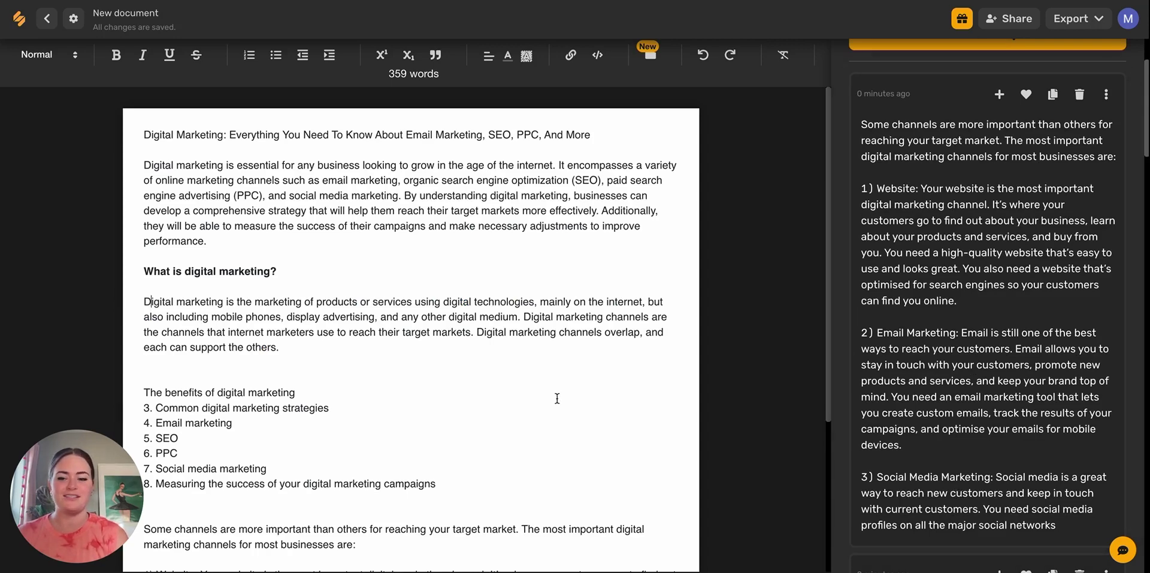
{"action": "key", "text": "Return"}
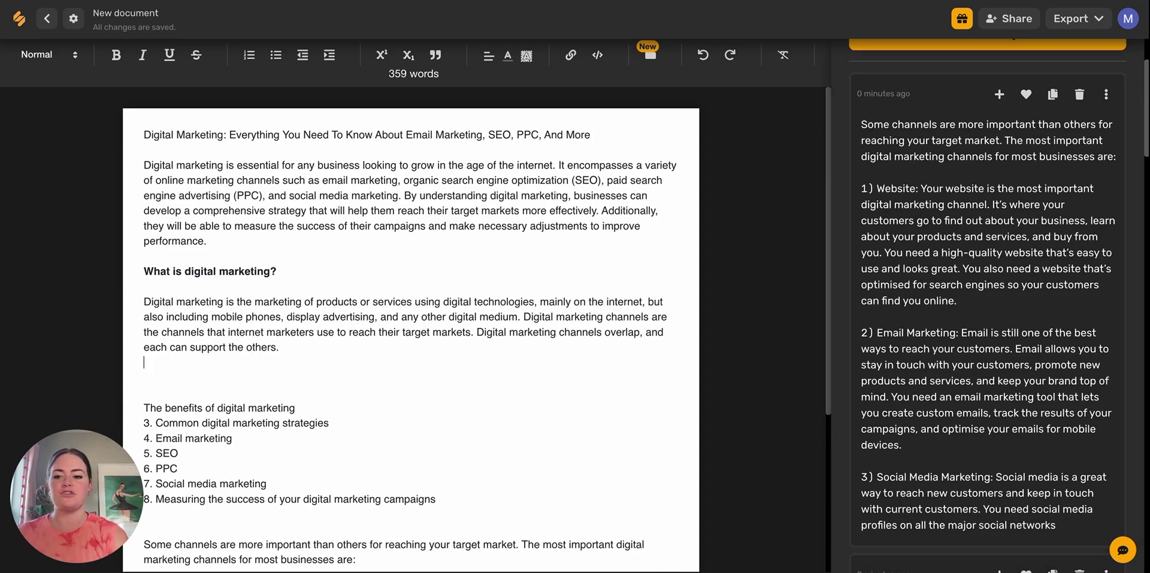
{"action": "key", "text": "BackSpace"}
Step: Rephrase the sentences about marketing channels and review the Content rewriter suggestions
{"action": "left_click_drag", "start_coordinate": [288, 346], "coordinate": [522, 317]}
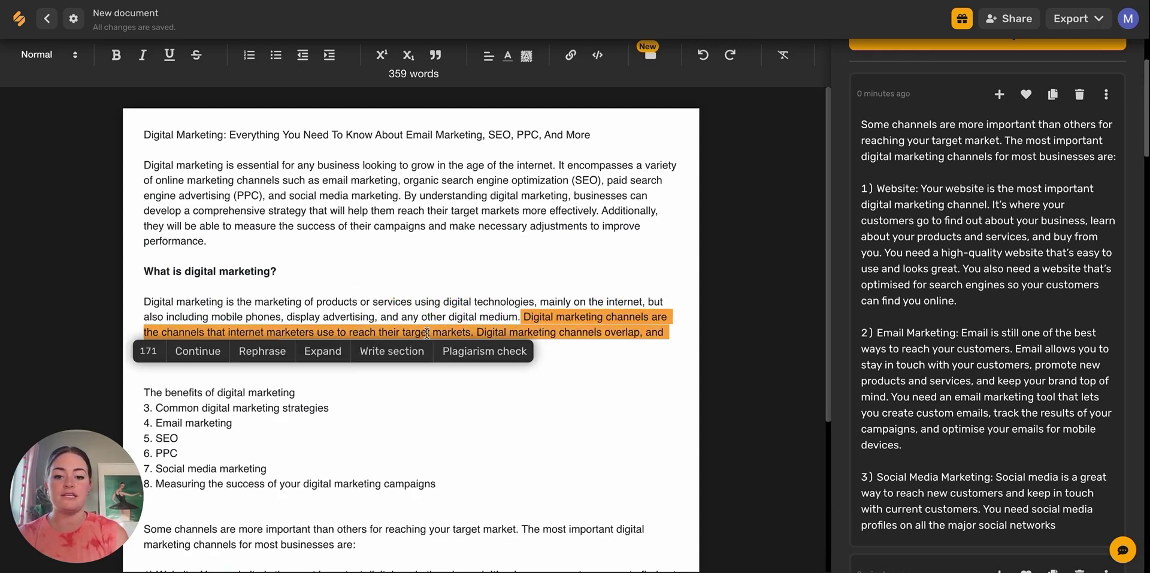
{"action": "left_click", "coordinate": [265, 357]}
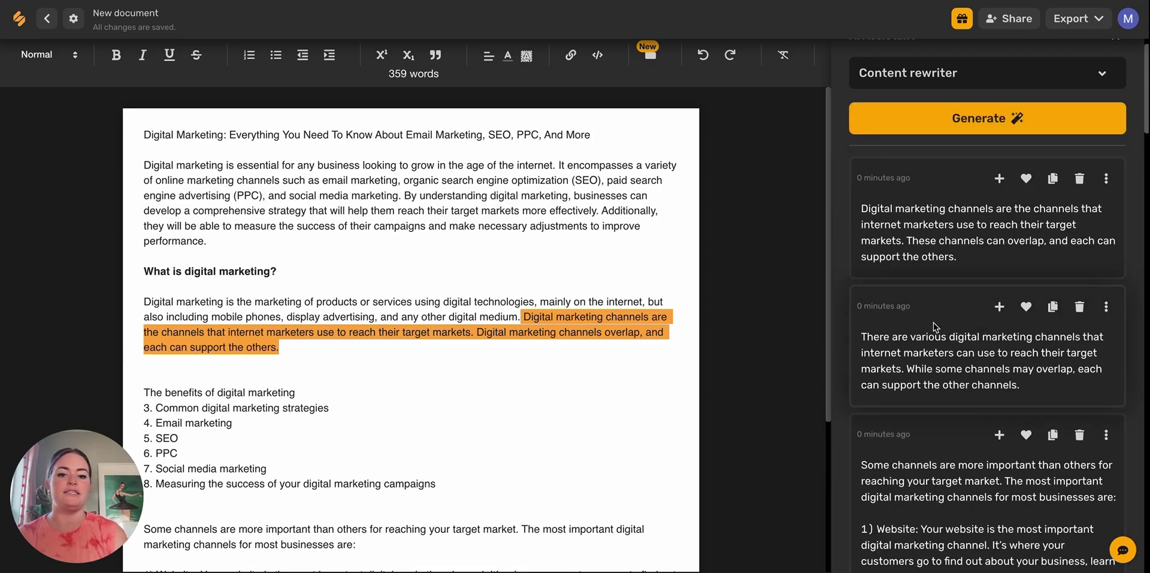
{"action": "left_click_drag", "start_coordinate": [286, 349], "coordinate": [525, 315]}
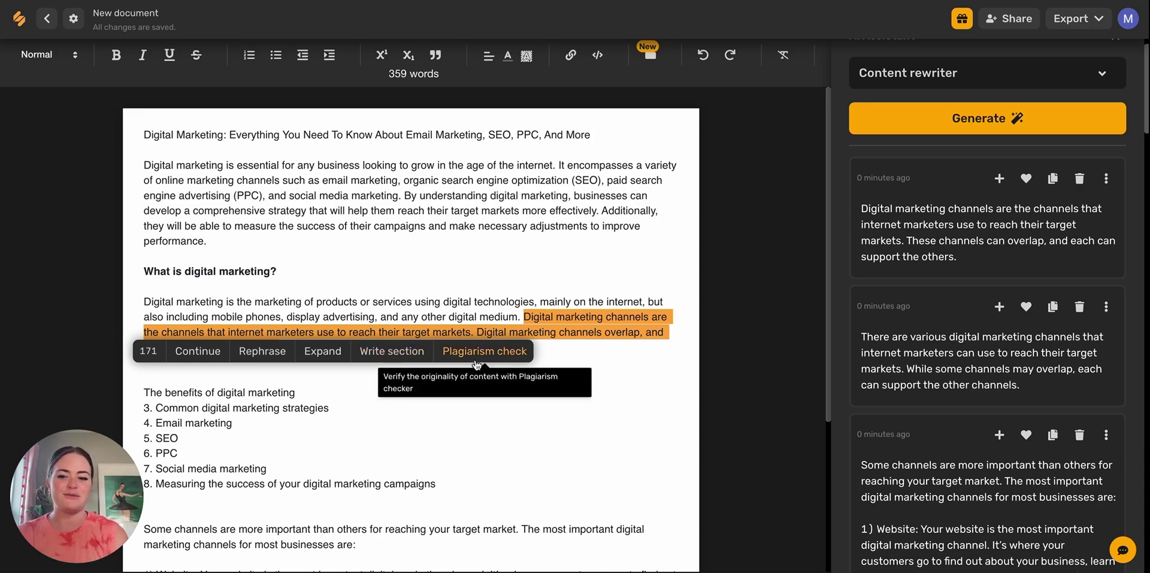
Step: Have the AI write a section for 'The benefits of digital marketing' line
{"action": "left_click", "coordinate": [305, 390]}
{"action": "left_click_drag", "start_coordinate": [303, 393], "coordinate": [144, 395]}
{"action": "left_click", "coordinate": [368, 426]}
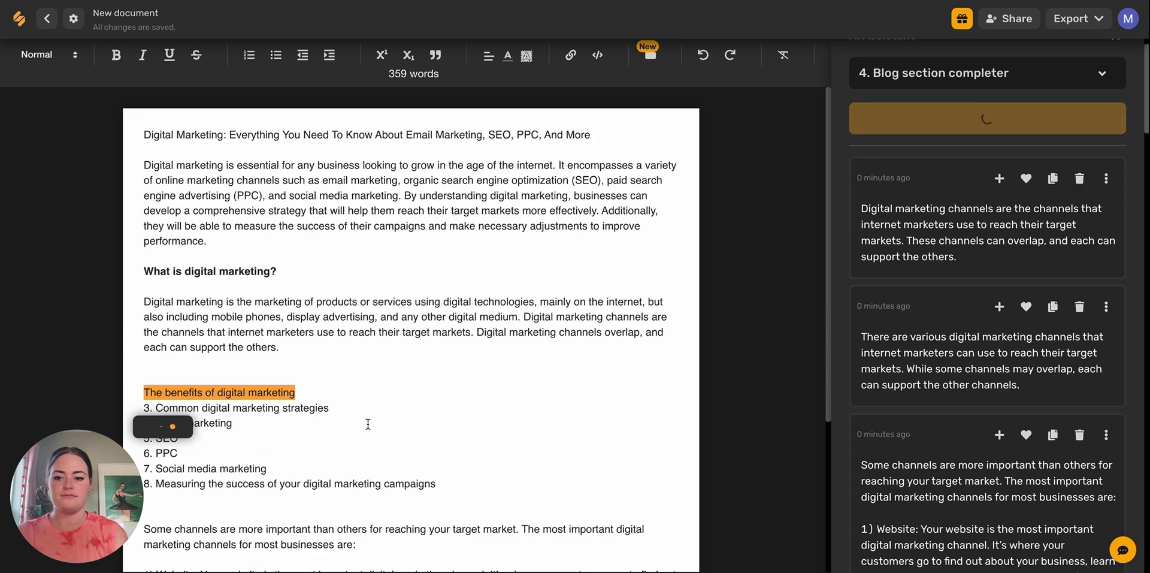
Step: Insert the second result's benefits text below the line and add blank lines after it
{"action": "left_click", "coordinate": [303, 390]}
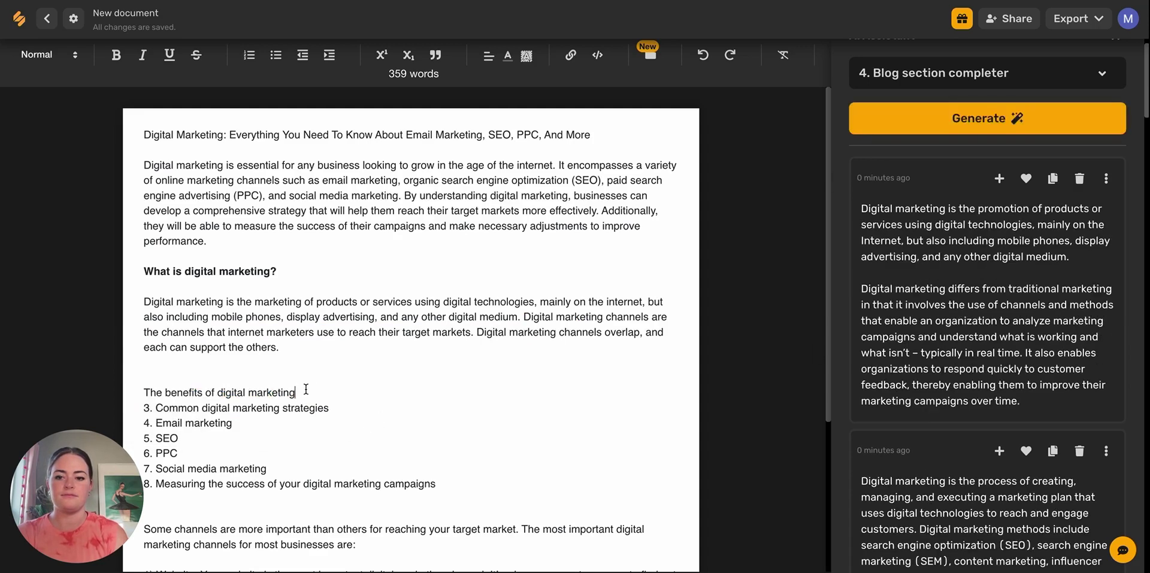
{"action": "key", "text": "Return"}
{"action": "key", "text": "Return"}
{"action": "scroll", "coordinate": [955, 379], "scroll_direction": "down", "scroll_amount": 1}
{"action": "scroll", "coordinate": [954, 380], "scroll_direction": "down", "scroll_amount": 5}
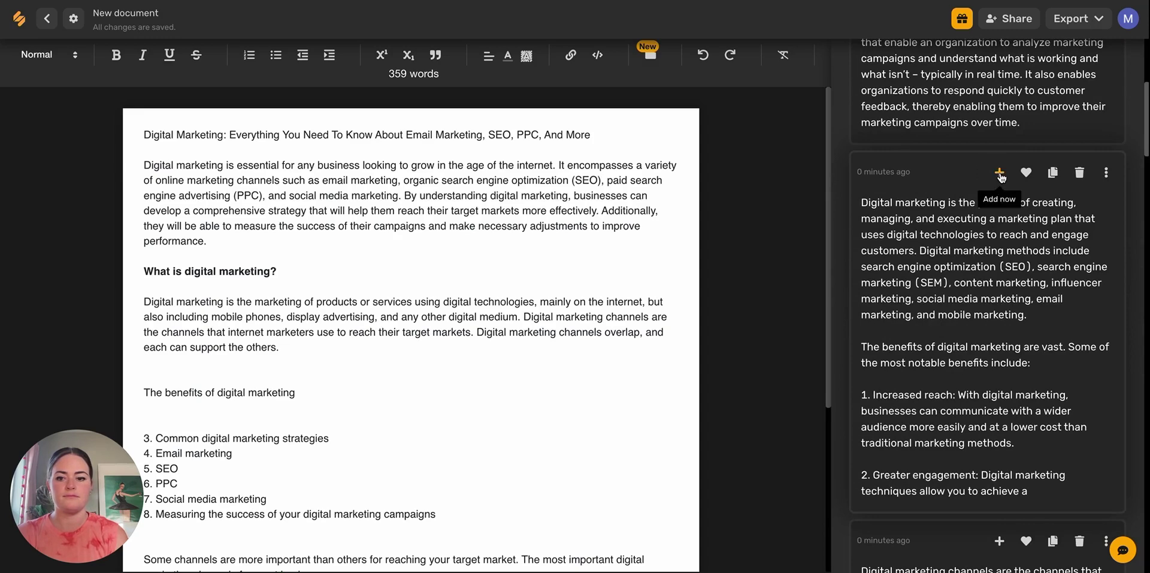
{"action": "left_click", "coordinate": [999, 172]}
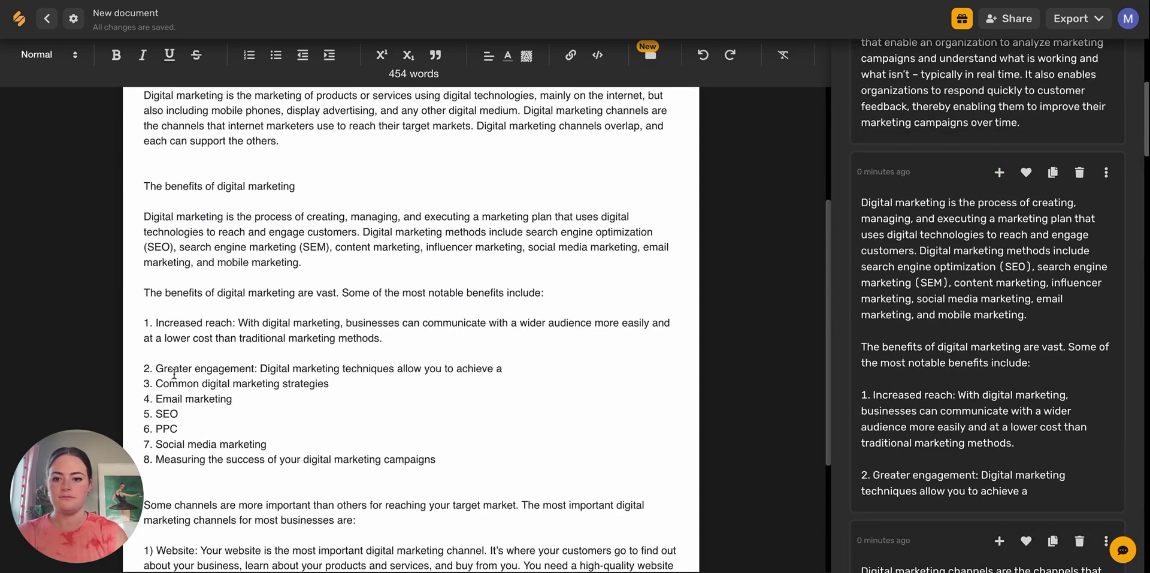
{"action": "scroll", "coordinate": [336, 408], "scroll_direction": "up", "scroll_amount": 1}
{"action": "left_click", "coordinate": [503, 441]}
{"action": "key", "text": "Return"}
{"action": "key", "text": "Return"}
{"action": "key", "text": "Return"}
{"action": "key", "text": "Return"}
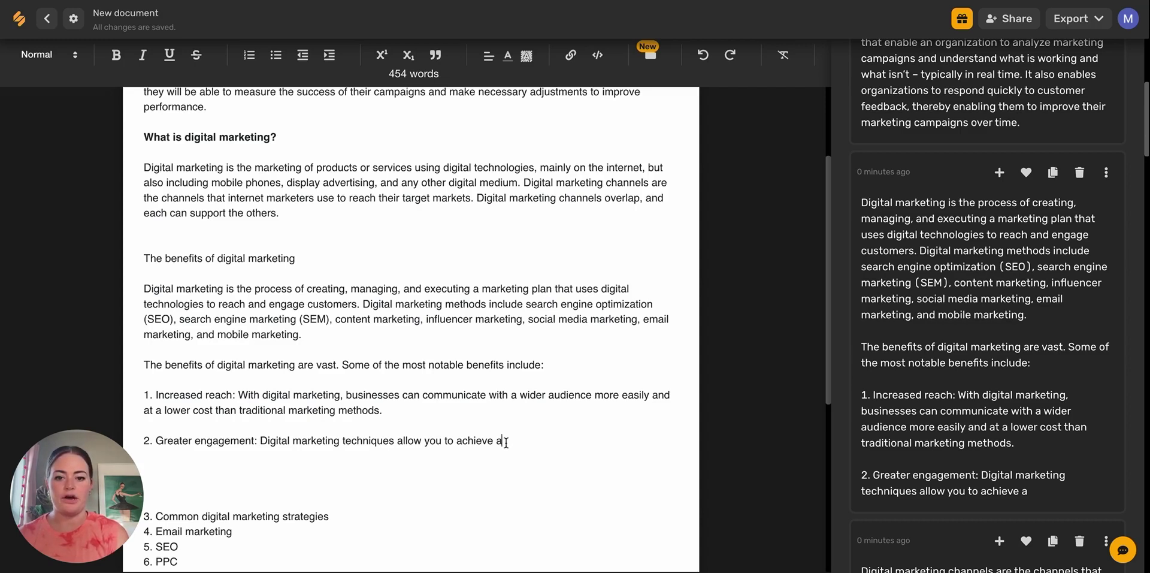
{"action": "left_click_drag", "start_coordinate": [503, 441], "coordinate": [144, 299]}
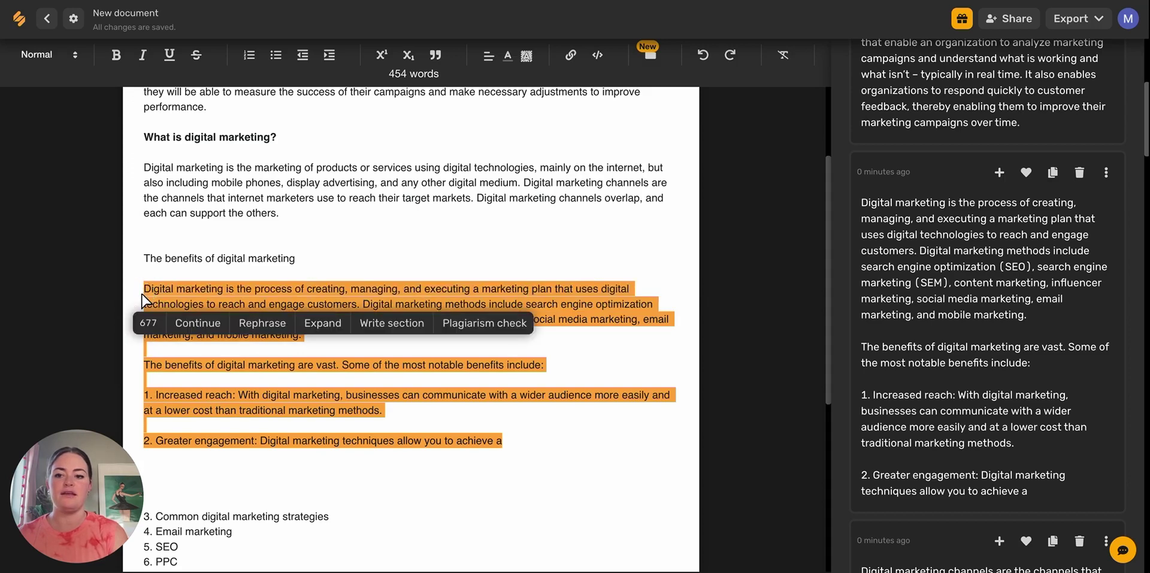
{"action": "left_click", "coordinate": [198, 324]}
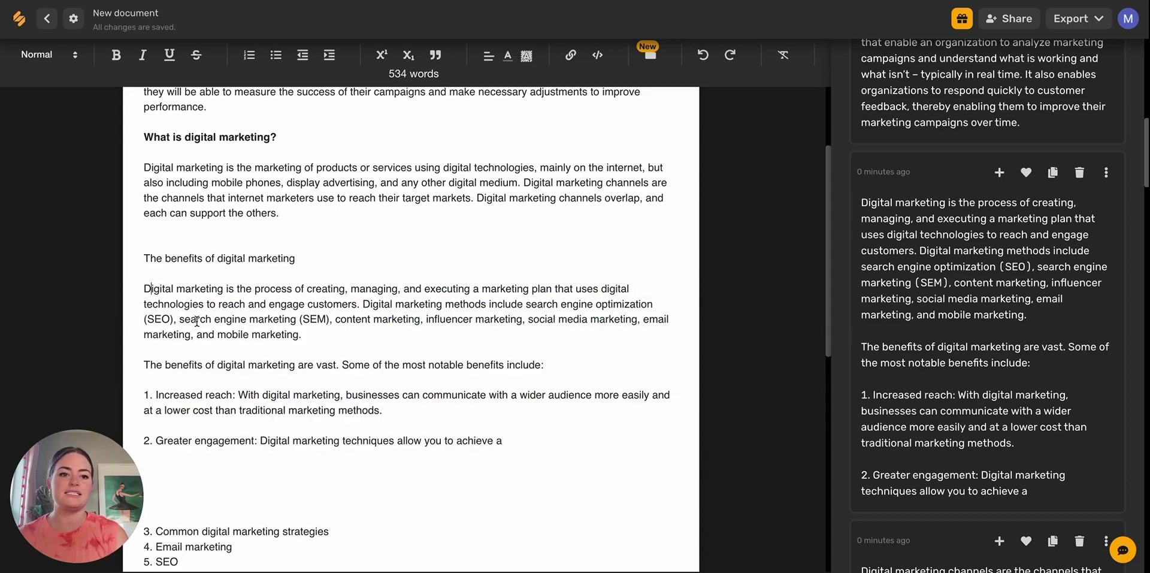
{"action": "scroll", "coordinate": [995, 209], "scroll_direction": "up", "scroll_amount": 8}
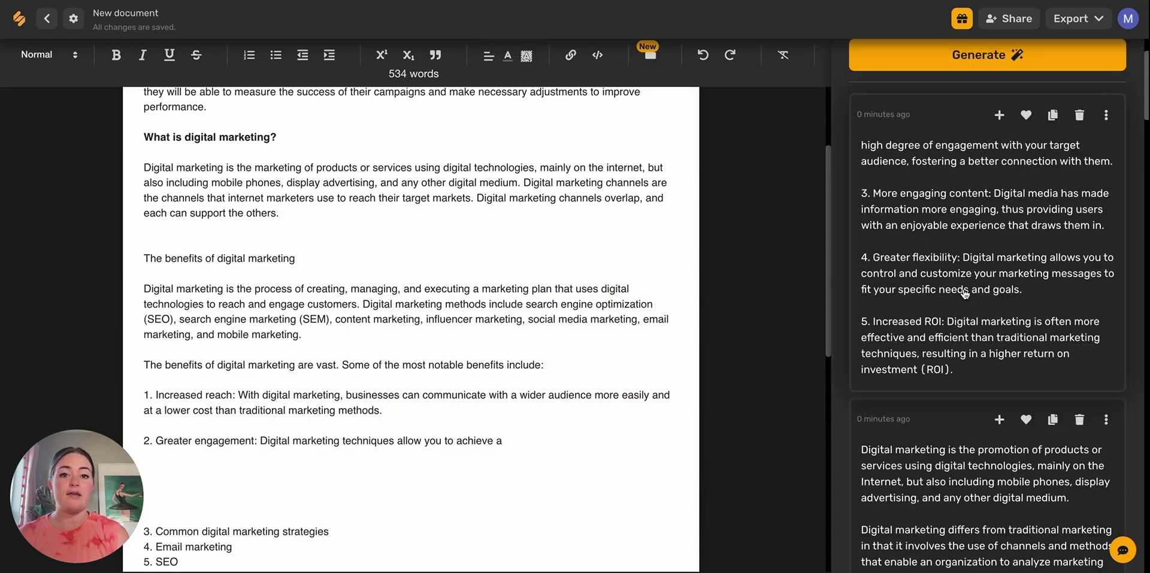
{"action": "left_click", "coordinate": [999, 115]}
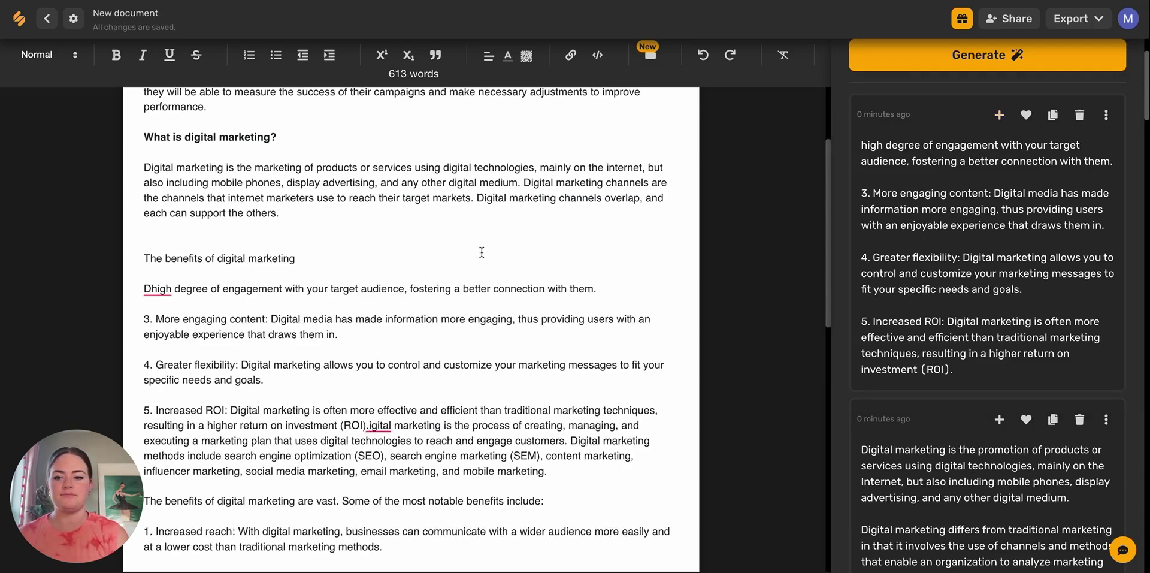
{"action": "left_click", "coordinate": [157, 289]}
{"action": "left_click", "coordinate": [162, 388]}
{"action": "key", "text": "ctrl+z"}
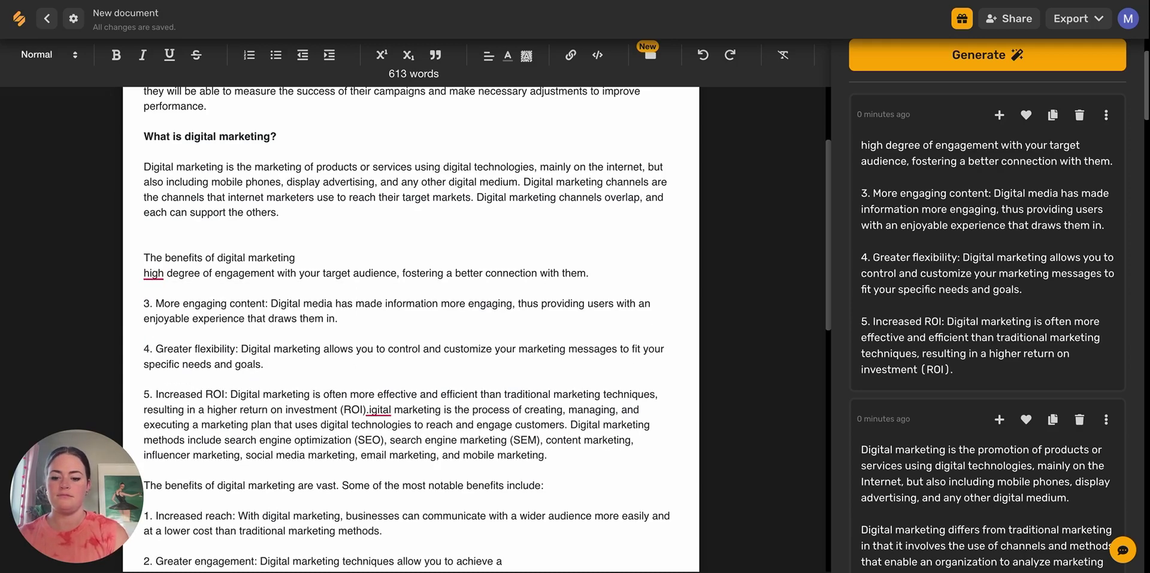
{"action": "key", "text": "ctrl+z"}
{"action": "key", "text": "ctrl+z"}
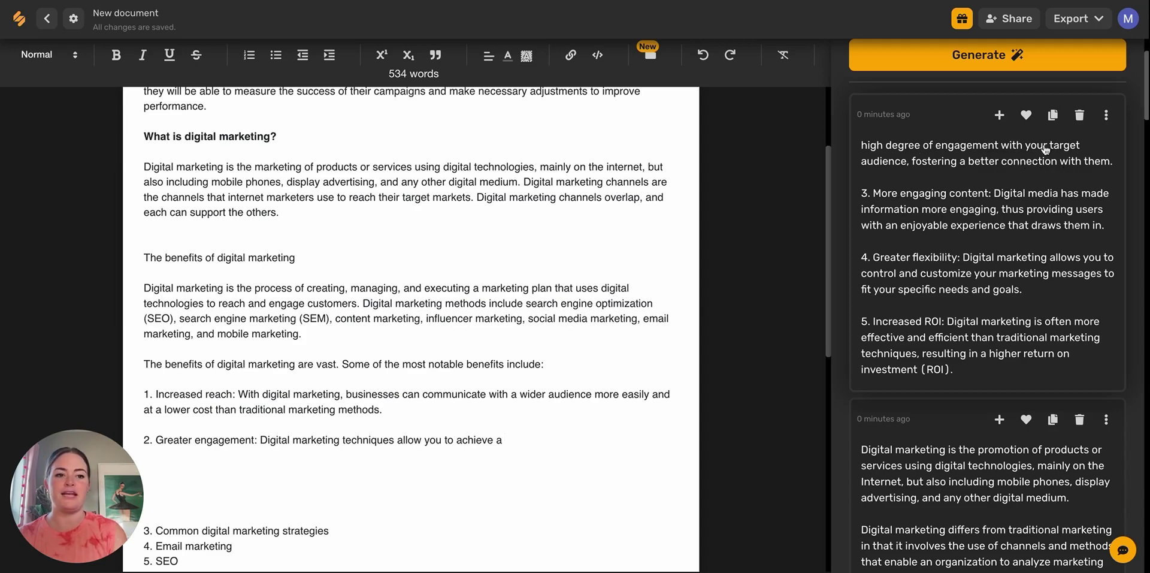
Step: Complete the benefits list with the first generated result card's text
{"action": "left_click", "coordinate": [999, 115]}
{"action": "scroll", "coordinate": [272, 206], "scroll_direction": "down", "scroll_amount": 5}
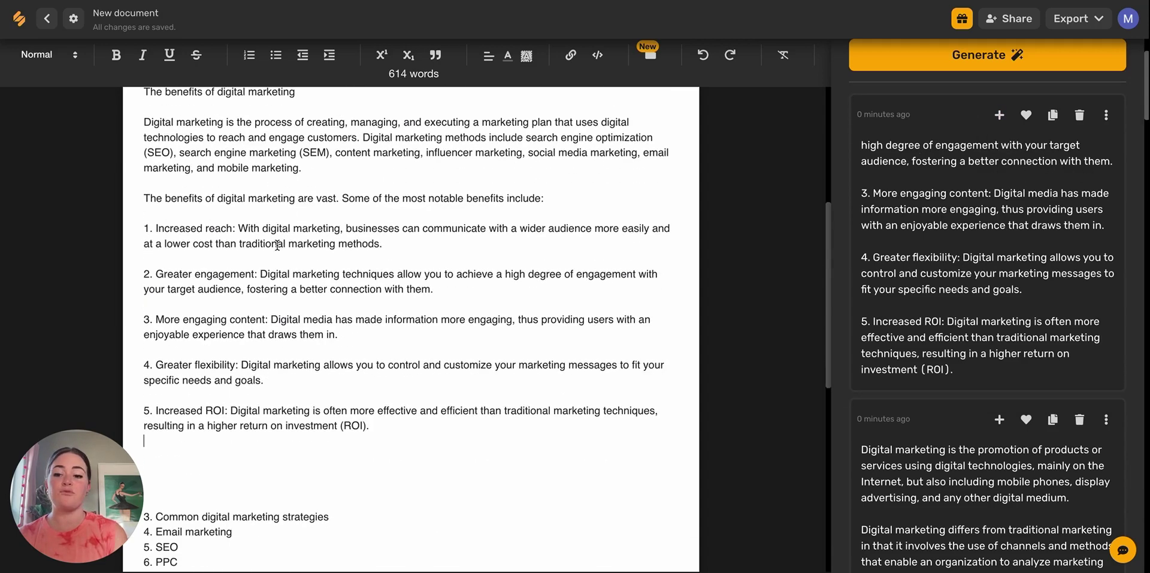
{"action": "scroll", "coordinate": [284, 300], "scroll_direction": "down", "scroll_amount": 5}
Step: Delete the '3. Common digital marketing strategies' heading and the '4.' before Email marketing
{"action": "left_click_drag", "start_coordinate": [155, 246], "coordinate": [140, 246]}
{"action": "key", "text": "BackSpace"}
{"action": "key", "text": "BackSpace"}
{"action": "key", "text": "BackSpace"}
{"action": "key", "text": "BackSpace"}
{"action": "left_click", "coordinate": [320, 200]}
{"action": "key", "text": "Return"}
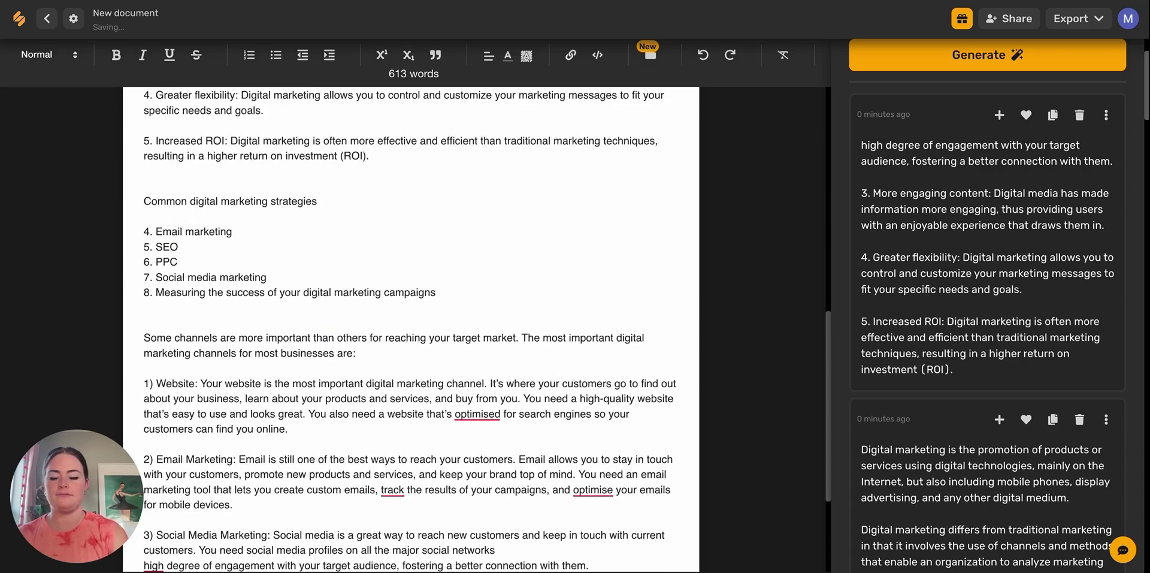
{"action": "left_click_drag", "start_coordinate": [220, 330], "coordinate": [144, 330]}
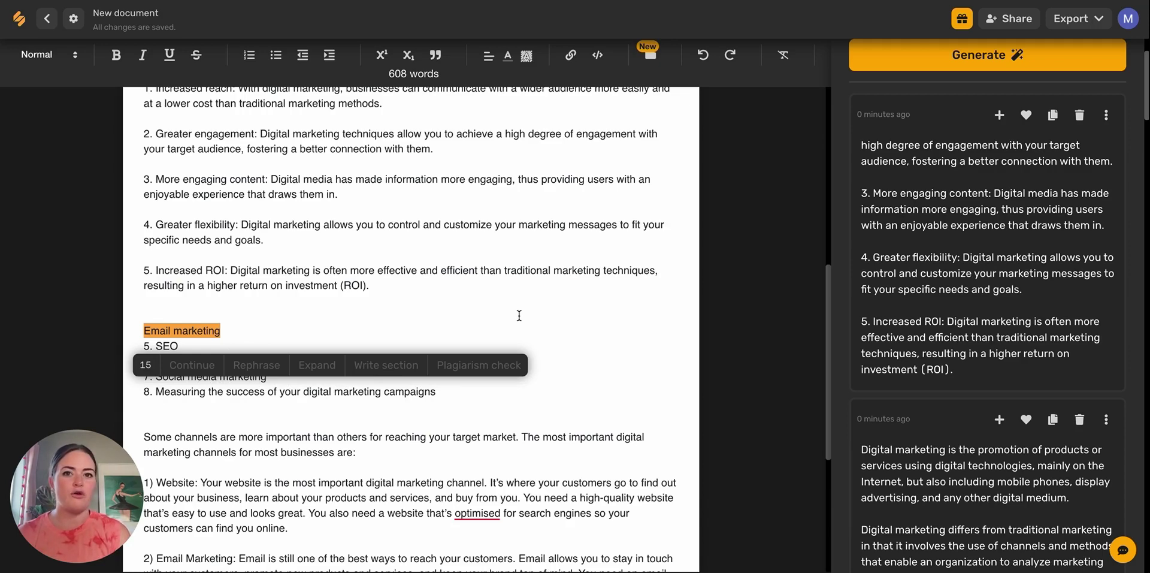
Step: Write the line 'Everything you need to know about digital marketing -' and have the AI continue from it
{"action": "left_click", "coordinate": [145, 329]}
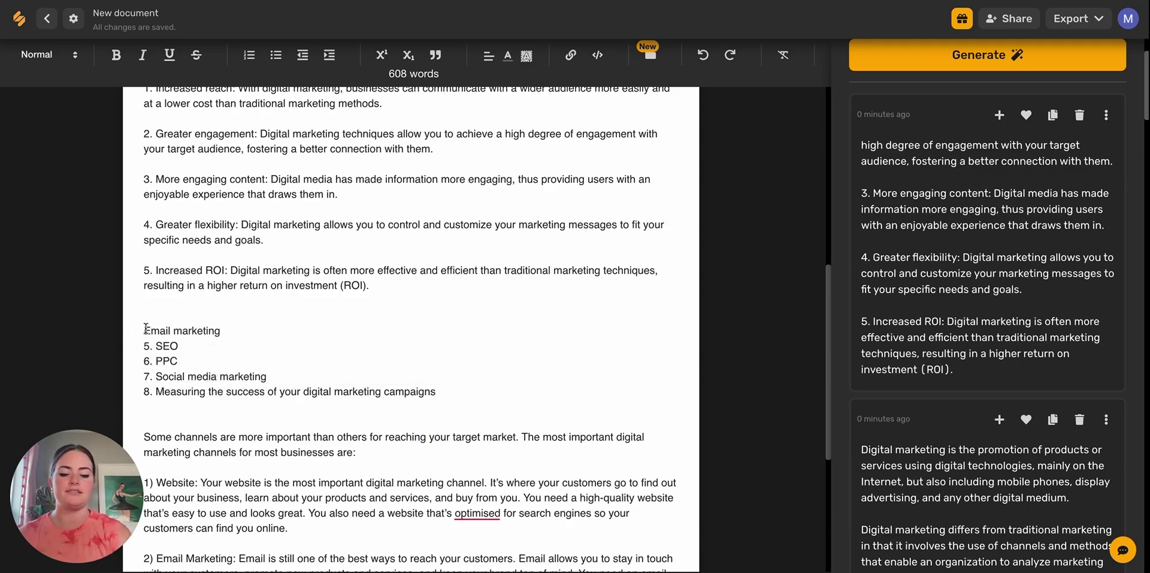
{"action": "type", "text": "Eve"}
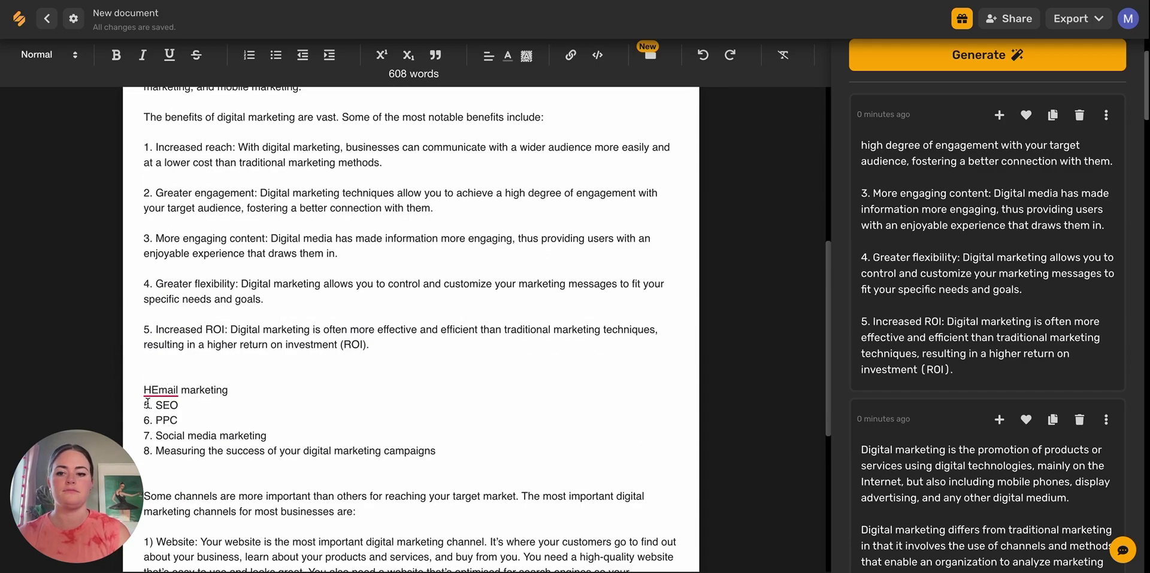
{"action": "type", "text": "rything you need to know about digital marke"}
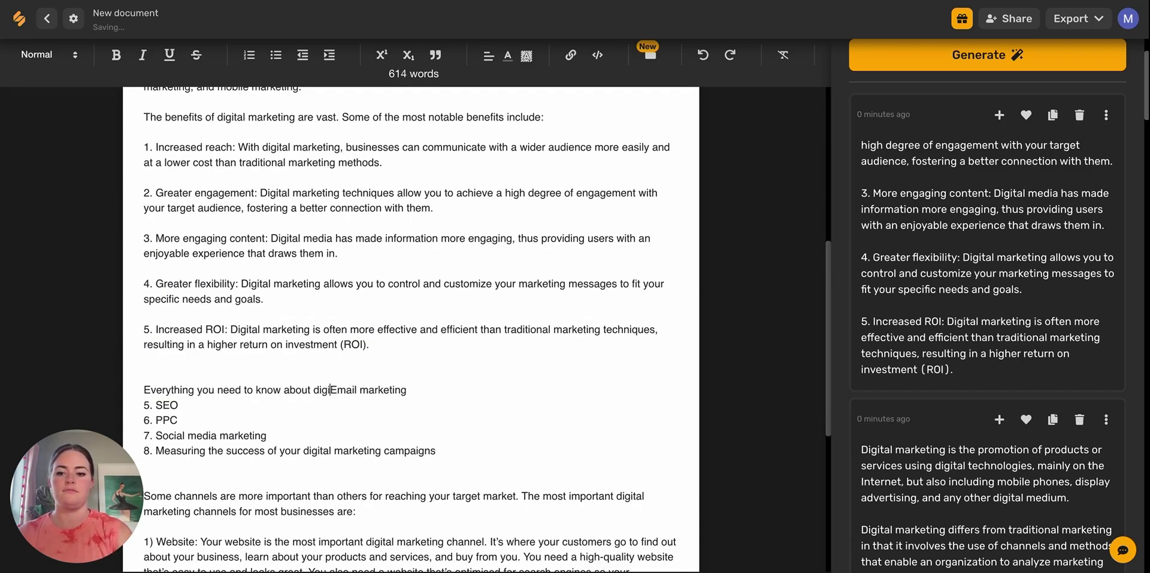
{"action": "type", "text": "ting -"}
{"action": "left_click_drag", "start_coordinate": [474, 390], "coordinate": [143, 391]}
{"action": "left_click", "coordinate": [195, 423]}
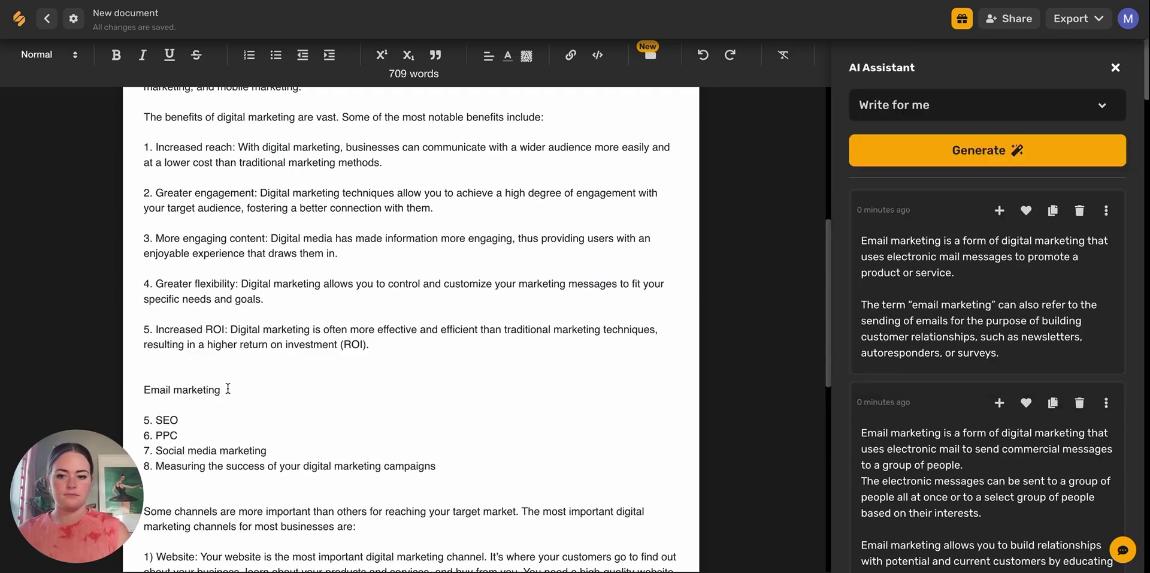
Step: Insert the AI-written email marketing text on a new line below the Email marketing heading
{"action": "left_click", "coordinate": [227, 387]}
{"action": "key", "text": "Return"}
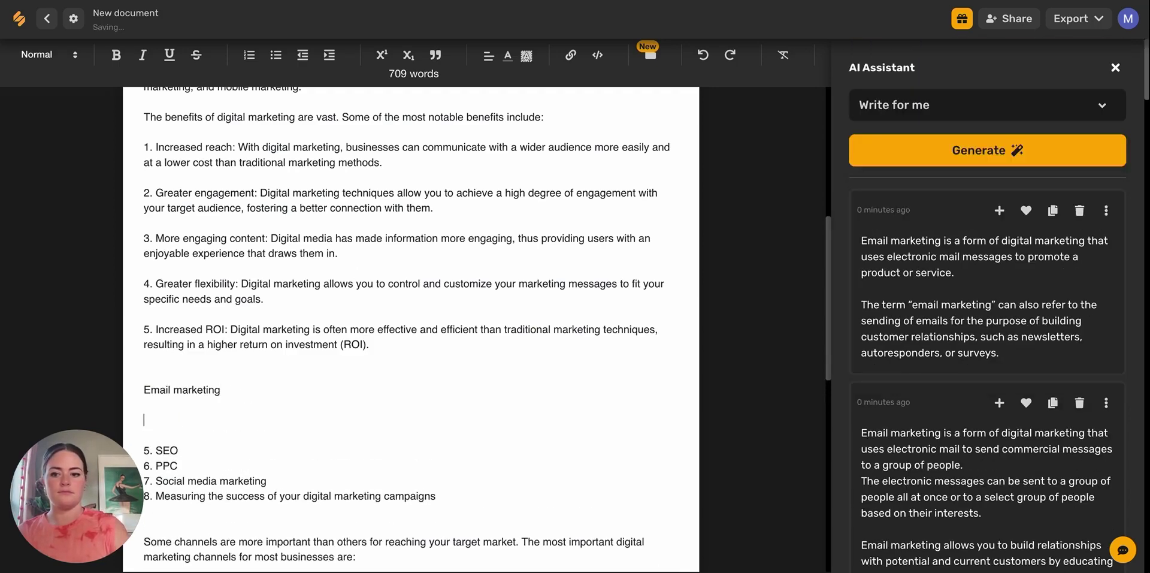
{"action": "left_click", "coordinate": [998, 402]}
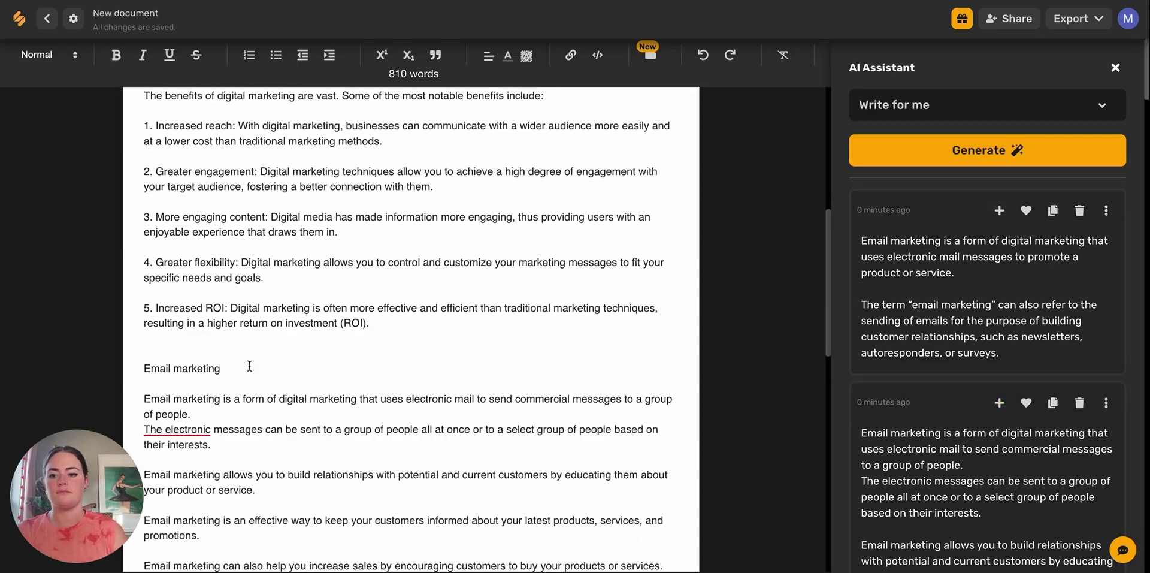
{"action": "scroll", "coordinate": [239, 359], "scroll_direction": "down", "scroll_amount": 3}
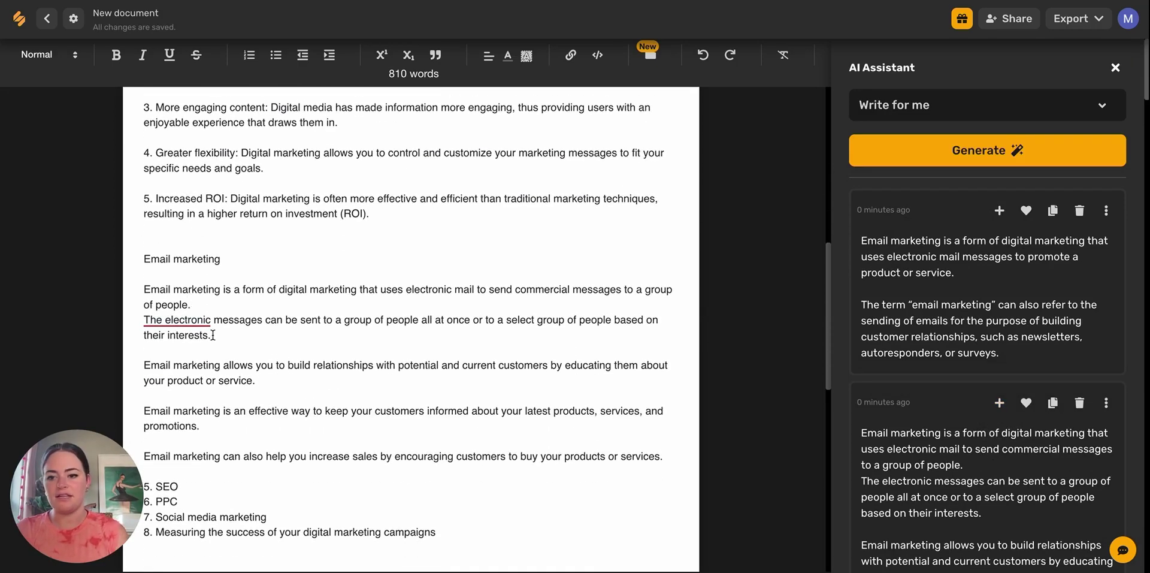
Step: Delete the first generated paragraph and blank lines, merge two paragraphs, and select the remaining text
{"action": "left_click_drag", "start_coordinate": [212, 336], "coordinate": [133, 298]}
{"action": "key", "text": "BackSpace"}
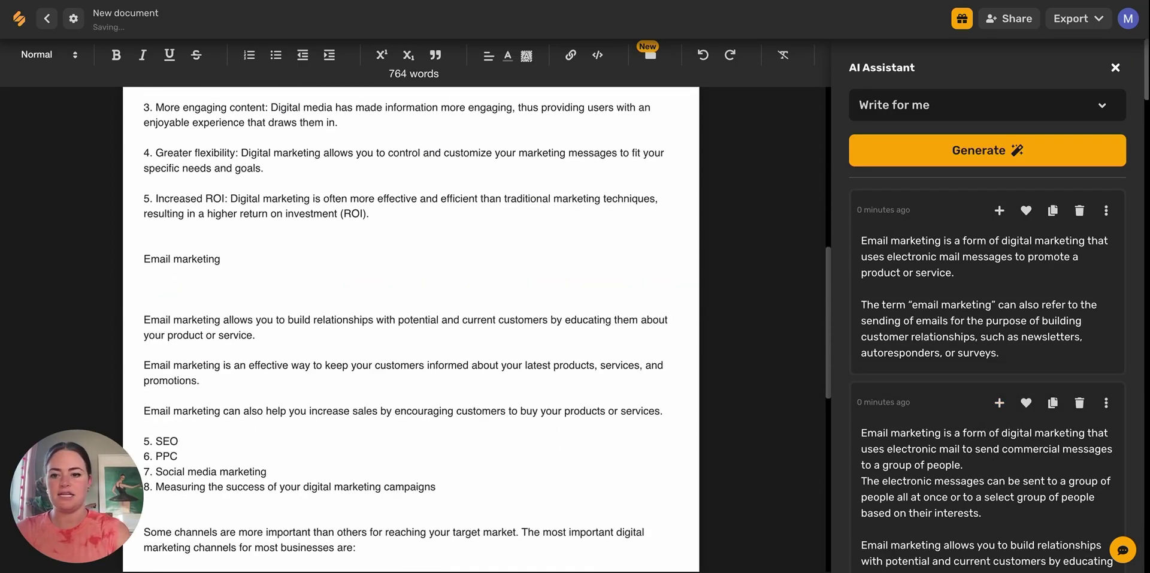
{"action": "key", "text": "BackSpace"}
{"action": "key", "text": "BackSpace"}
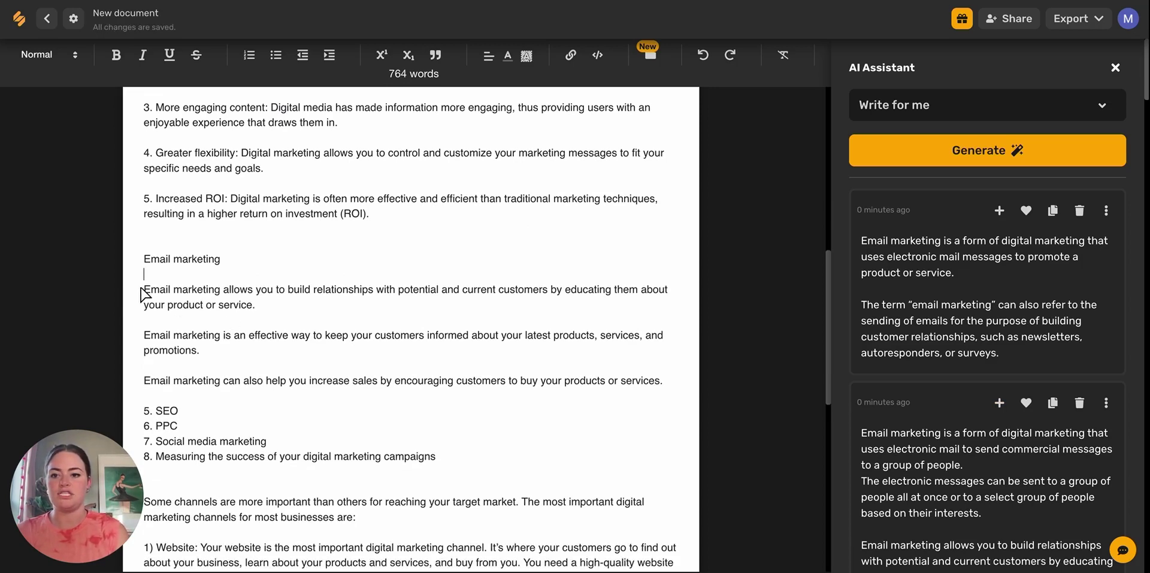
{"action": "left_click", "coordinate": [144, 336]}
{"action": "key", "text": "BackSpace"}
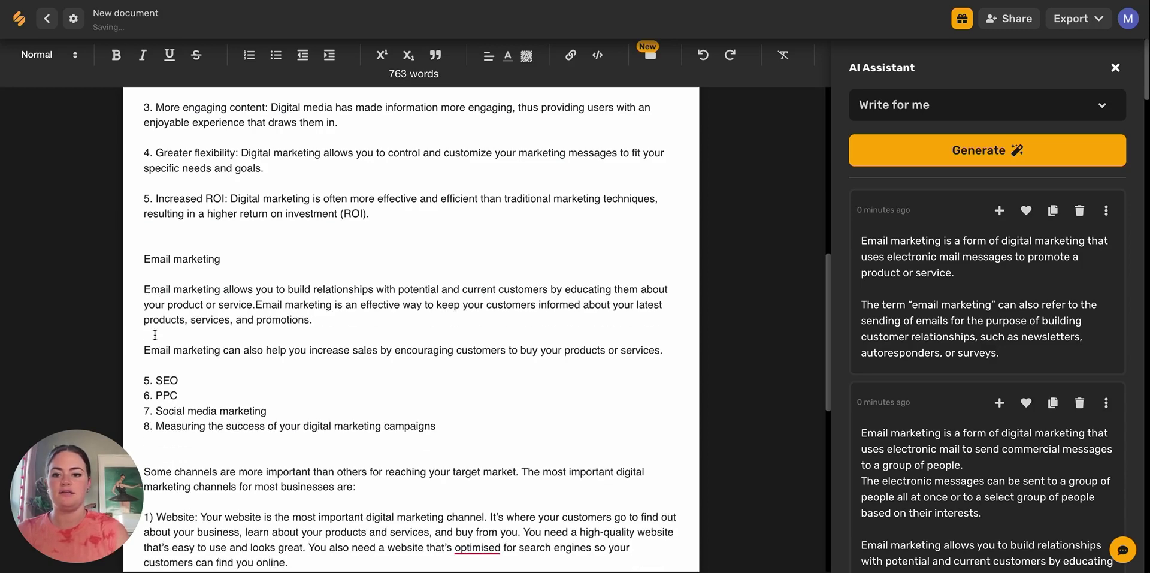
{"action": "key", "text": "BackSpace"}
{"action": "left_click_drag", "start_coordinate": [145, 288], "coordinate": [683, 358]}
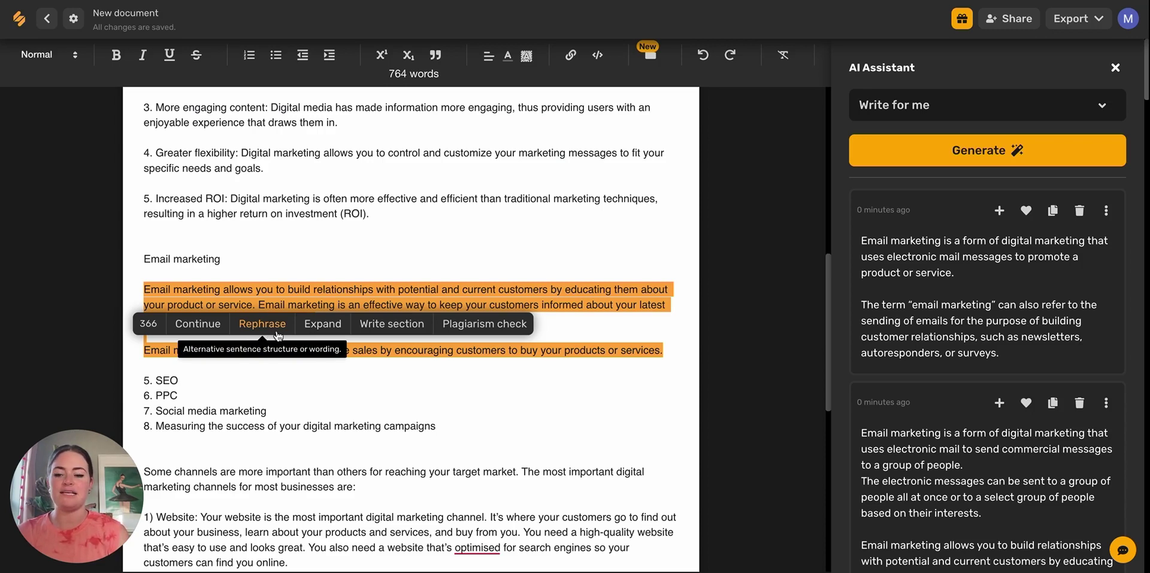
Step: Insert an AI-written section after 'services.' and accept Grammarly's added space
{"action": "left_click", "coordinate": [397, 323]}
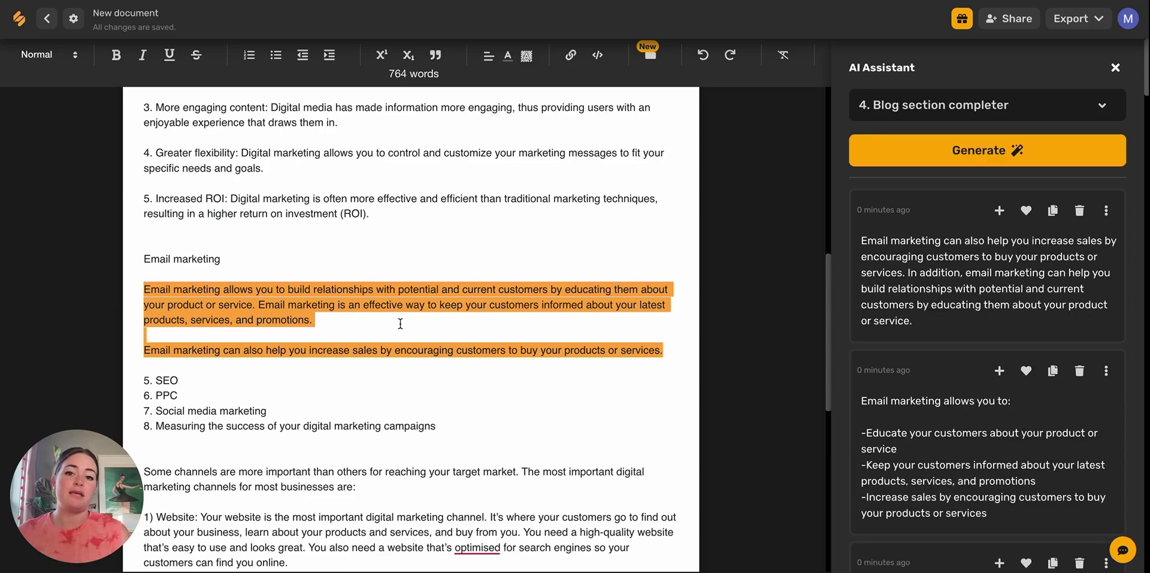
{"action": "left_click", "coordinate": [320, 330]}
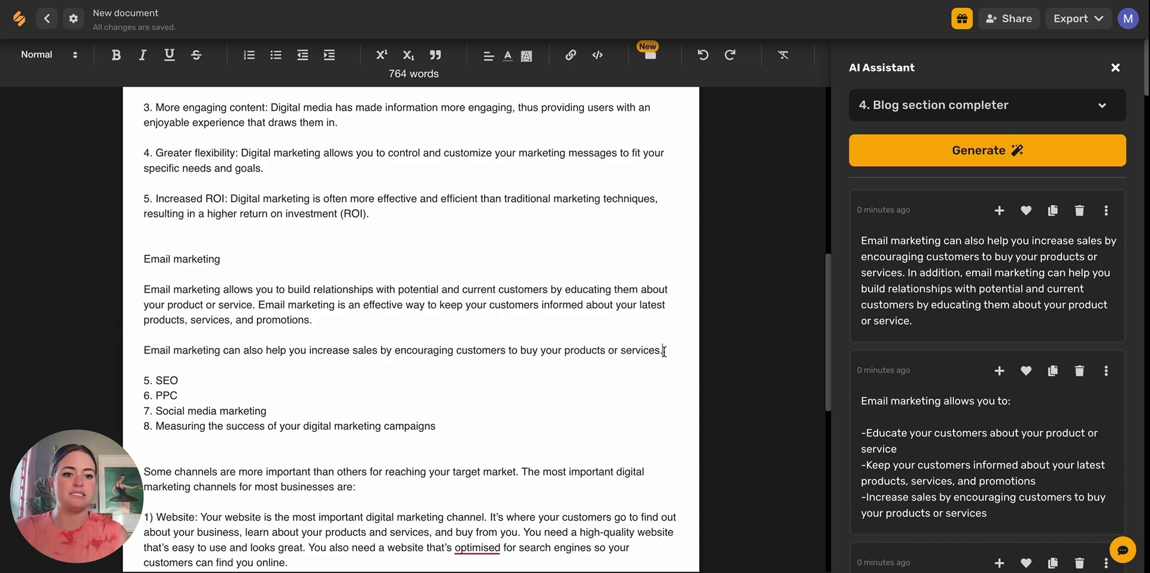
{"action": "left_click", "coordinate": [1000, 216]}
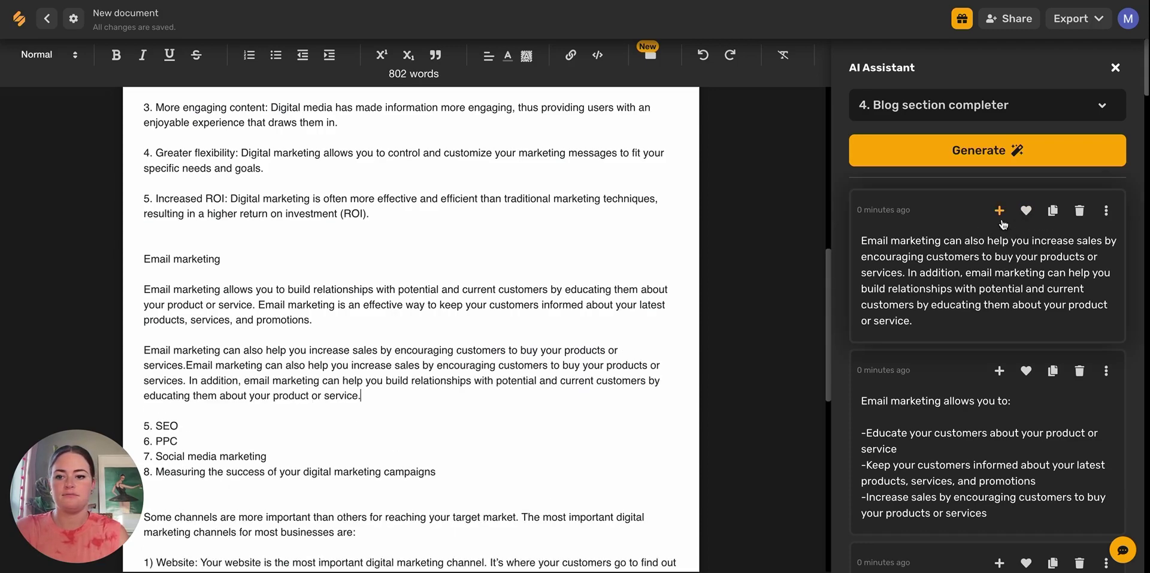
{"action": "left_click", "coordinate": [187, 363]}
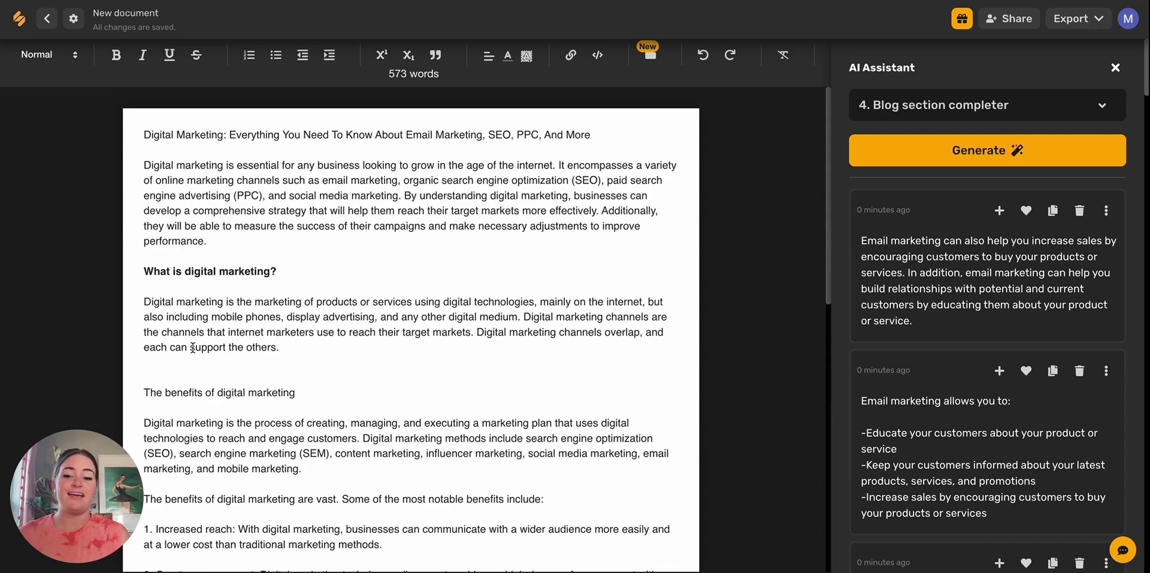
Step: Have the AI add 3) Social Media and 4) Paid Advertising, remove the stray blank line, and start a new paragraph
{"action": "scroll", "coordinate": [193, 348], "scroll_direction": "down", "scroll_amount": 10}
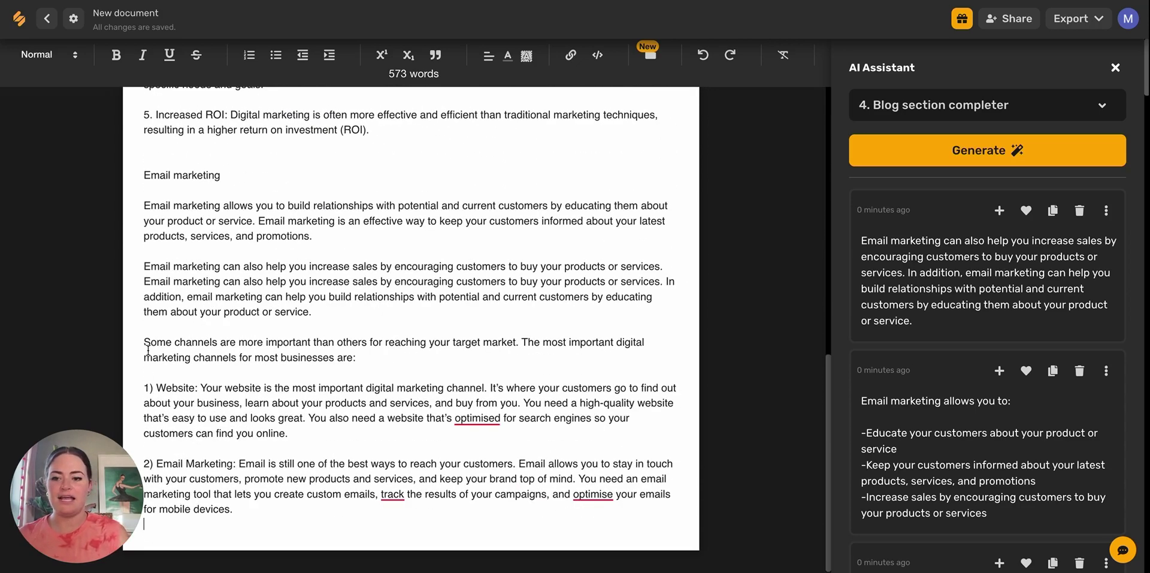
{"action": "left_click_drag", "start_coordinate": [145, 342], "coordinate": [327, 521]}
{"action": "left_click", "coordinate": [207, 378]}
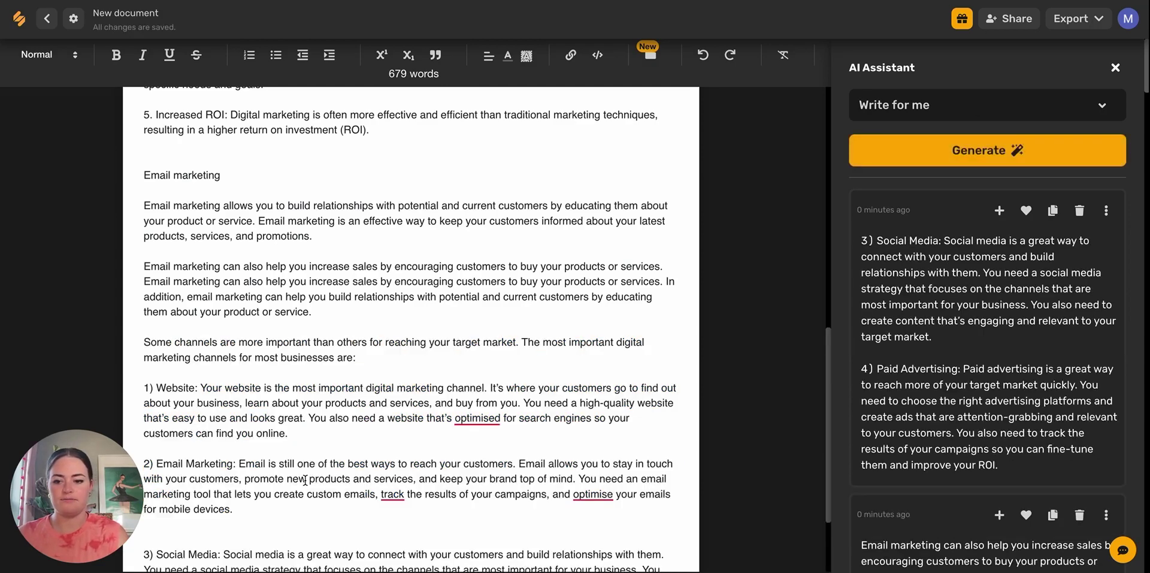
{"action": "scroll", "coordinate": [226, 448], "scroll_direction": "down", "scroll_amount": 2}
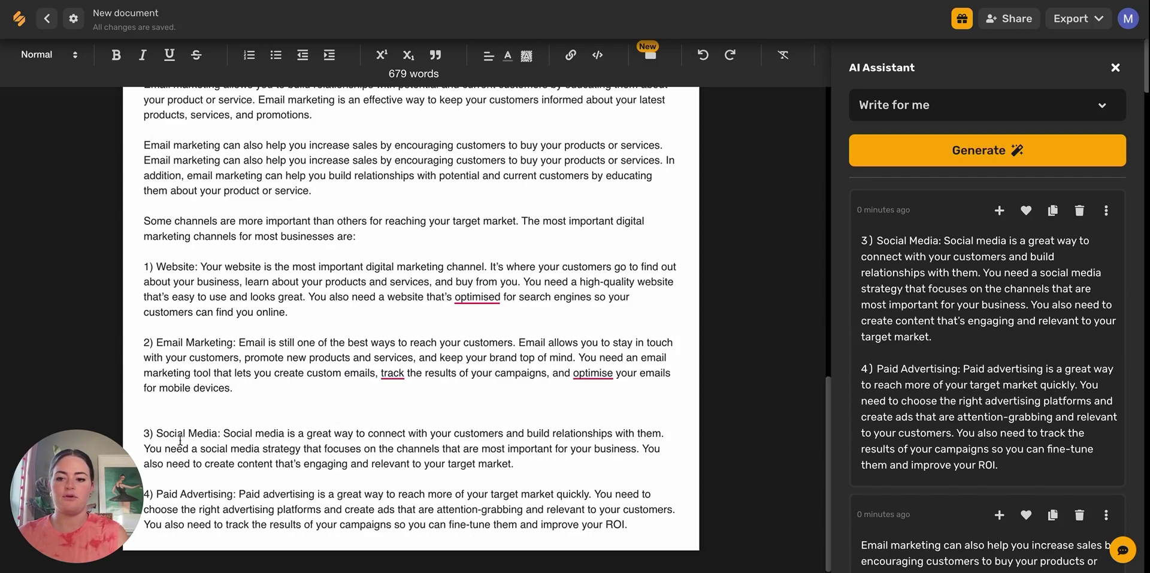
{"action": "left_click", "coordinate": [151, 414]}
{"action": "key", "text": "BackSpace"}
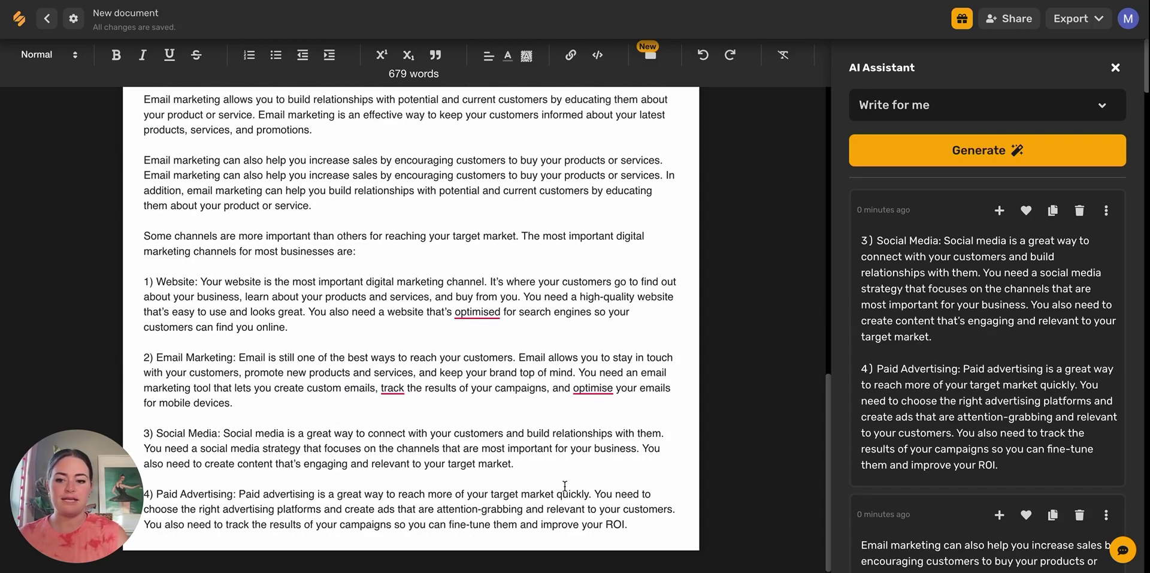
{"action": "left_click", "coordinate": [630, 527]}
{"action": "key", "text": "Return"}
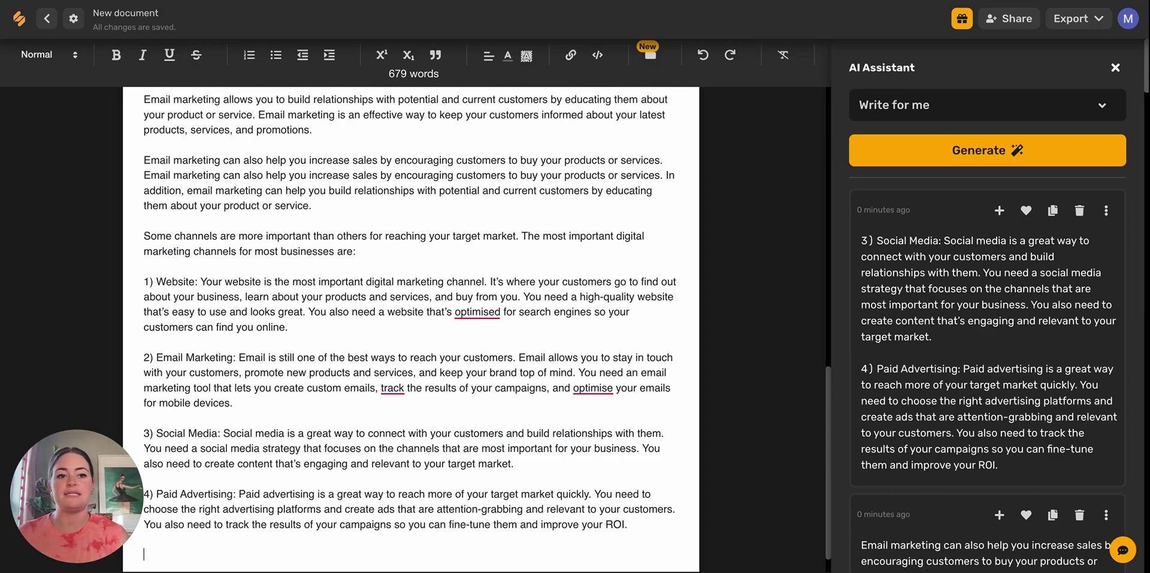
{"action": "left_click", "coordinate": [1102, 108]}
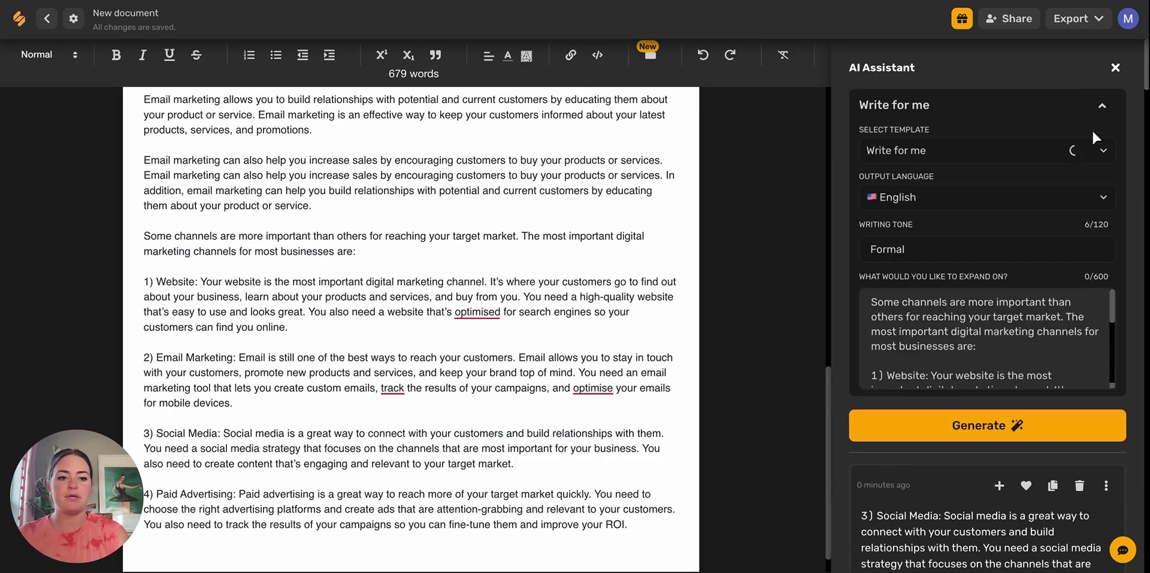
{"action": "left_click", "coordinate": [1102, 151]}
{"action": "left_click", "coordinate": [1102, 153]}
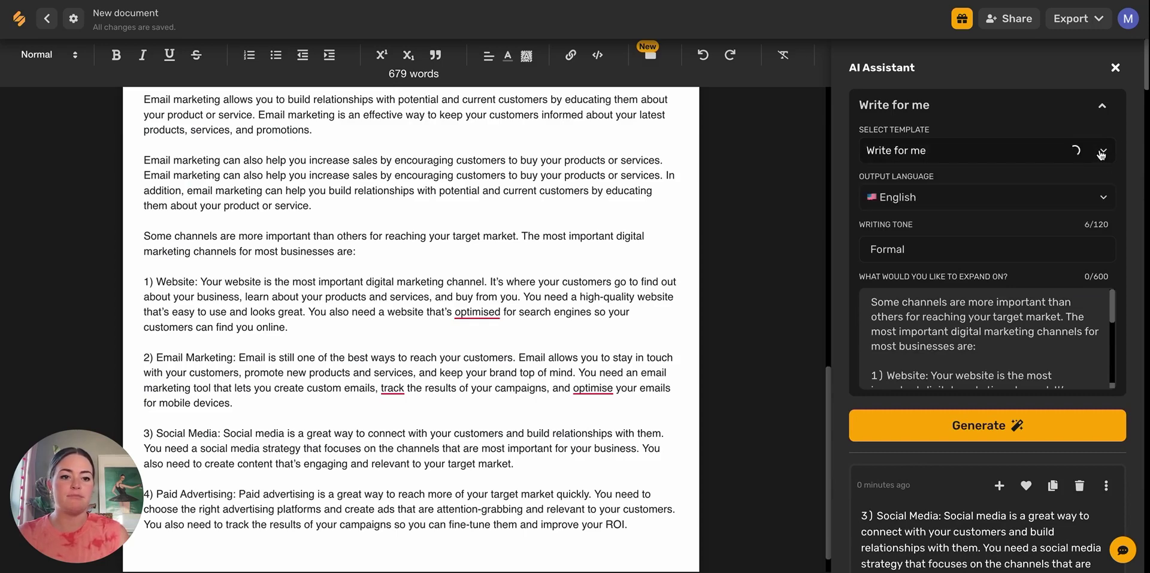
{"action": "left_click", "coordinate": [1102, 153]}
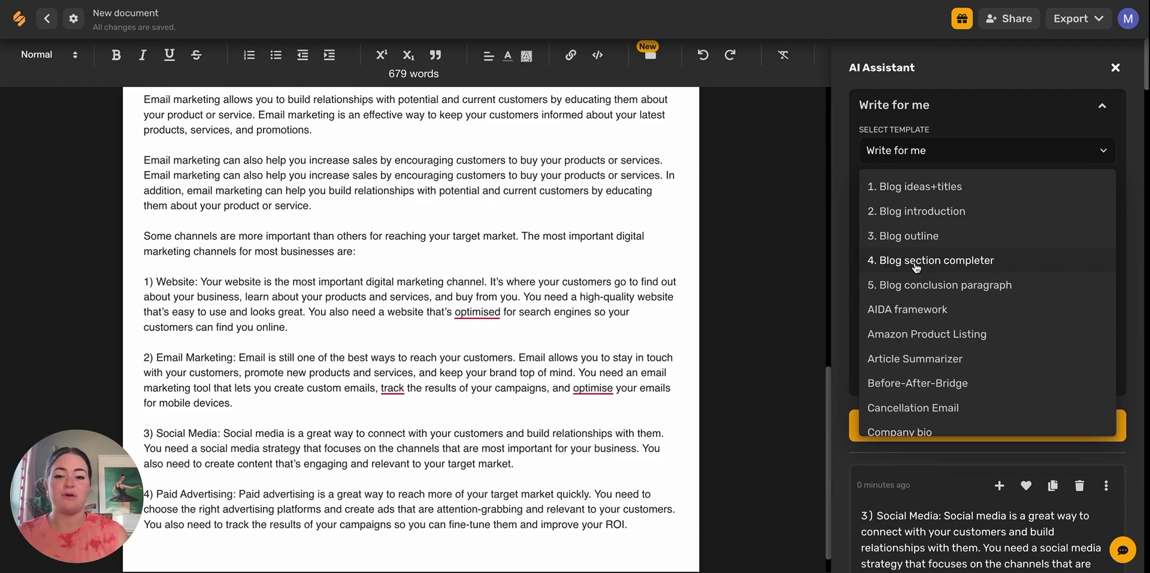
{"action": "scroll", "coordinate": [507, 254], "scroll_direction": "up", "scroll_amount": 15}
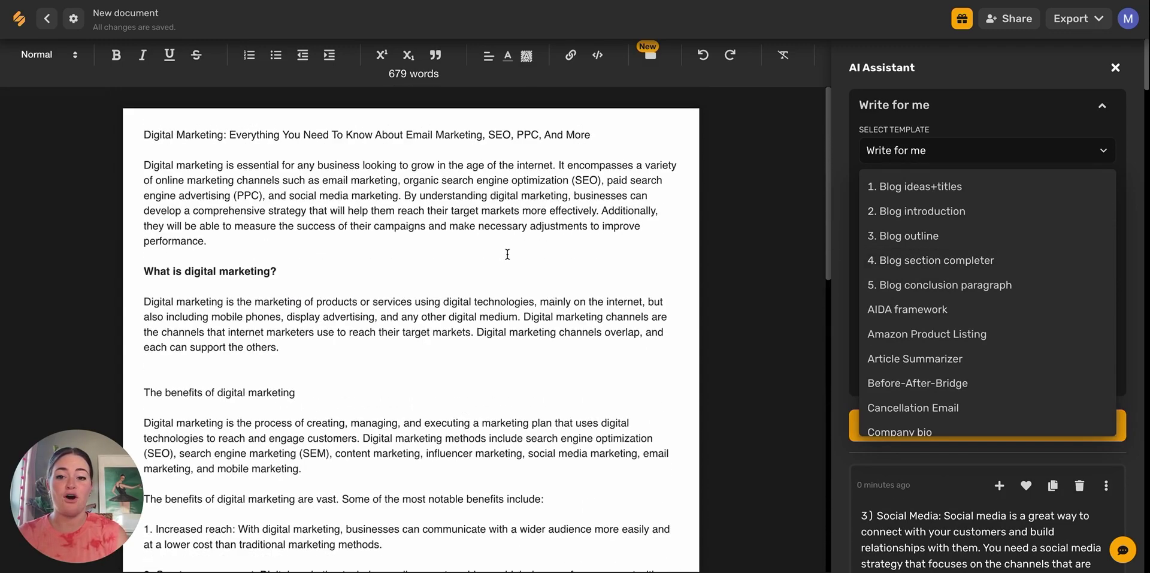
{"action": "scroll", "coordinate": [507, 254], "scroll_direction": "down", "scroll_amount": 15}
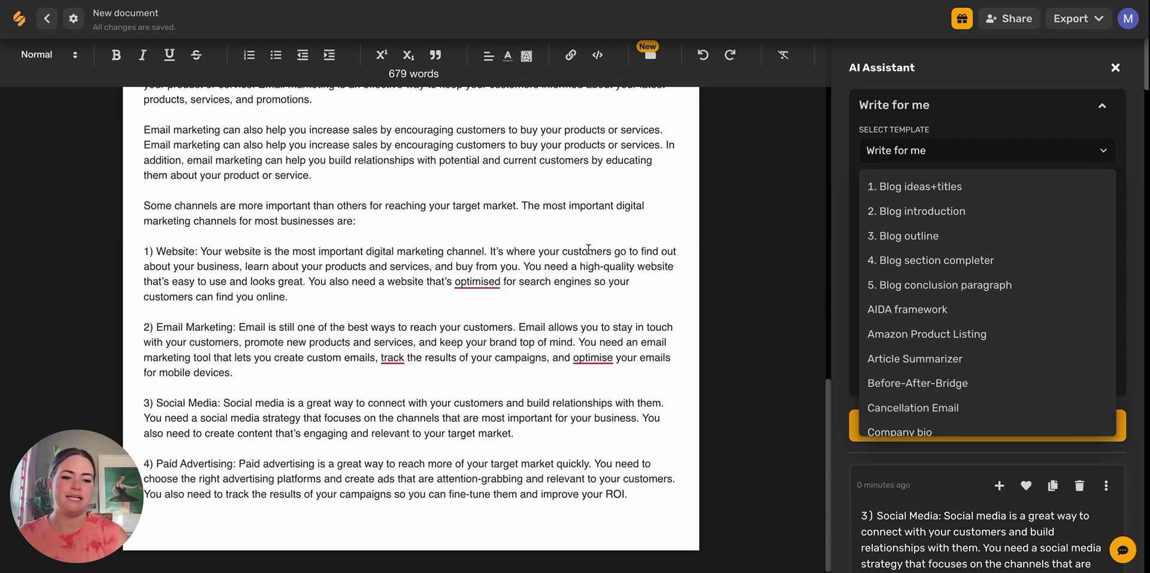
Step: Generate conclusions with the 'Blog conclusion paragraph' template and add the second result to the draft
{"action": "left_click", "coordinate": [907, 286]}
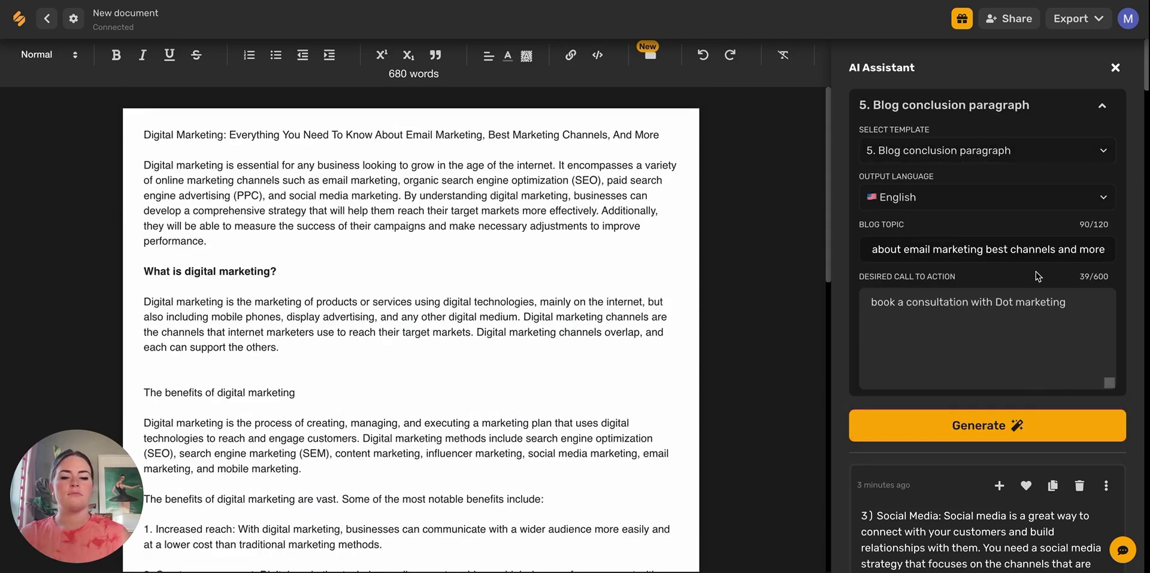
{"action": "triple_click", "coordinate": [959, 251]}
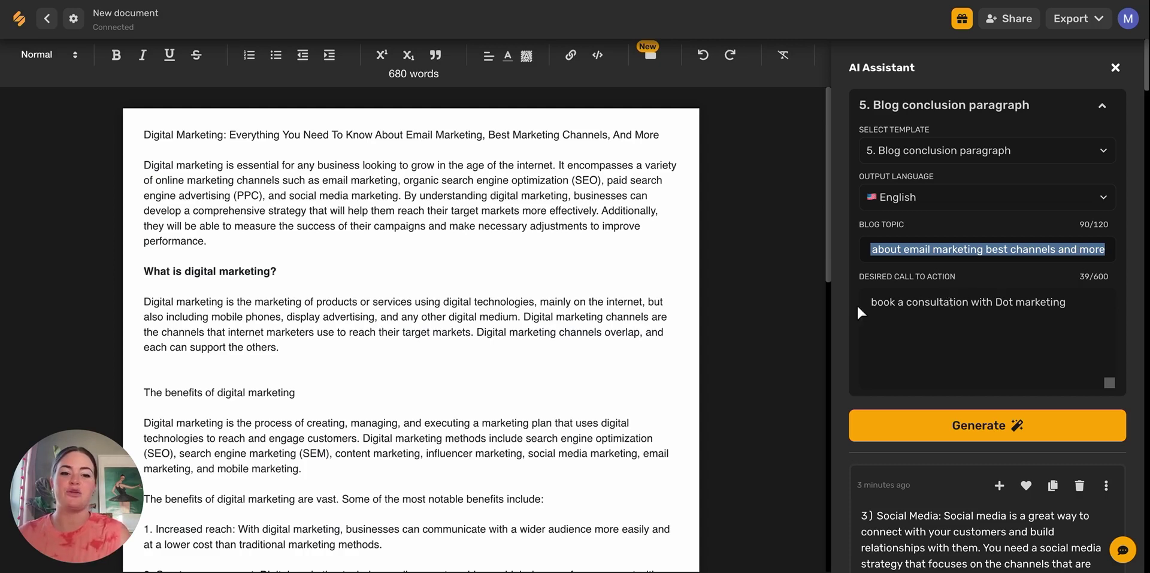
{"action": "left_click", "coordinate": [1022, 434]}
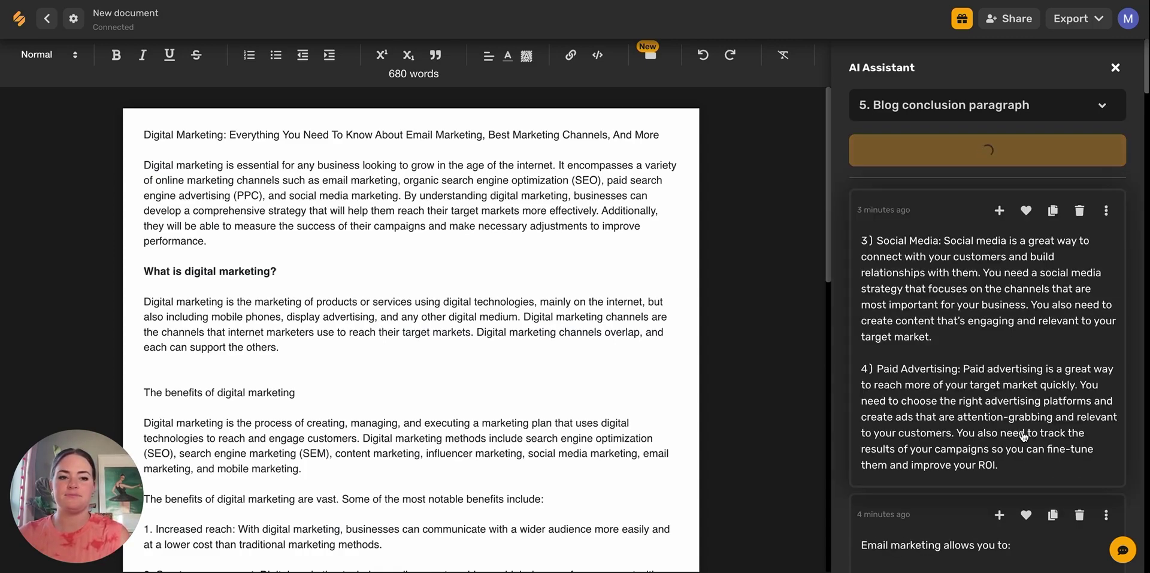
{"action": "scroll", "coordinate": [575, 430], "scroll_direction": "down", "scroll_amount": 15}
{"action": "scroll", "coordinate": [1004, 276], "scroll_direction": "down", "scroll_amount": 1}
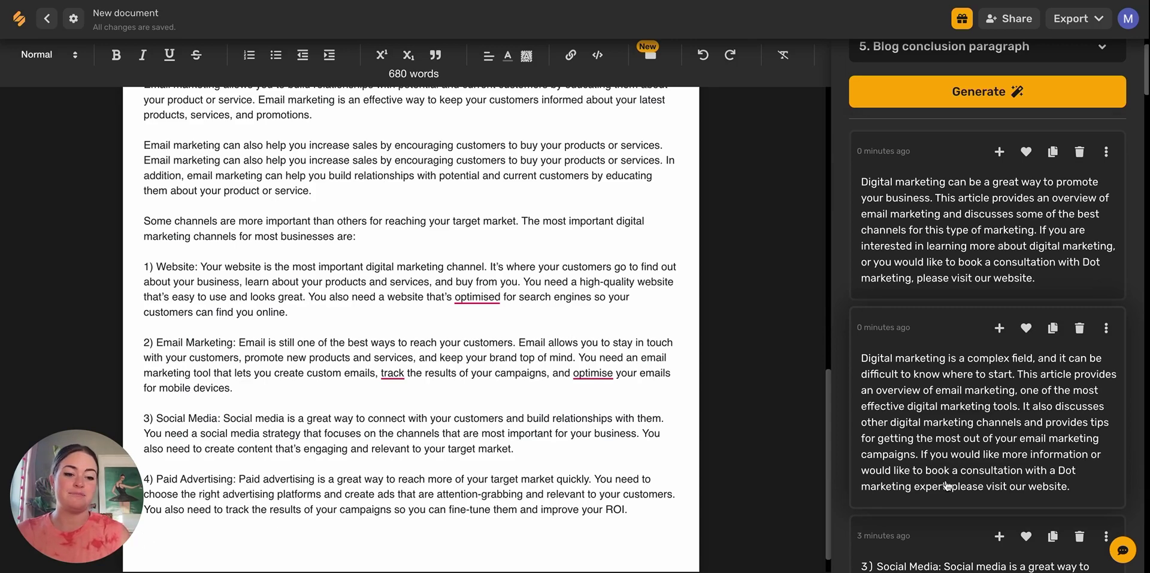
{"action": "left_click", "coordinate": [999, 328]}
{"action": "scroll", "coordinate": [378, 465], "scroll_direction": "down", "scroll_amount": 1}
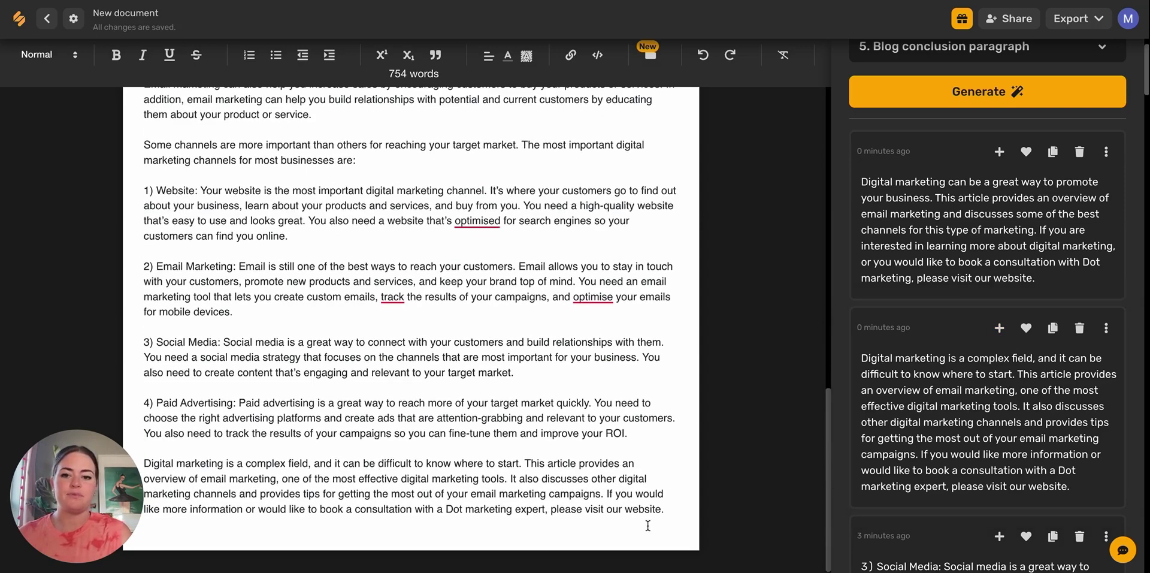
{"action": "scroll", "coordinate": [648, 525], "scroll_direction": "up", "scroll_amount": 20}
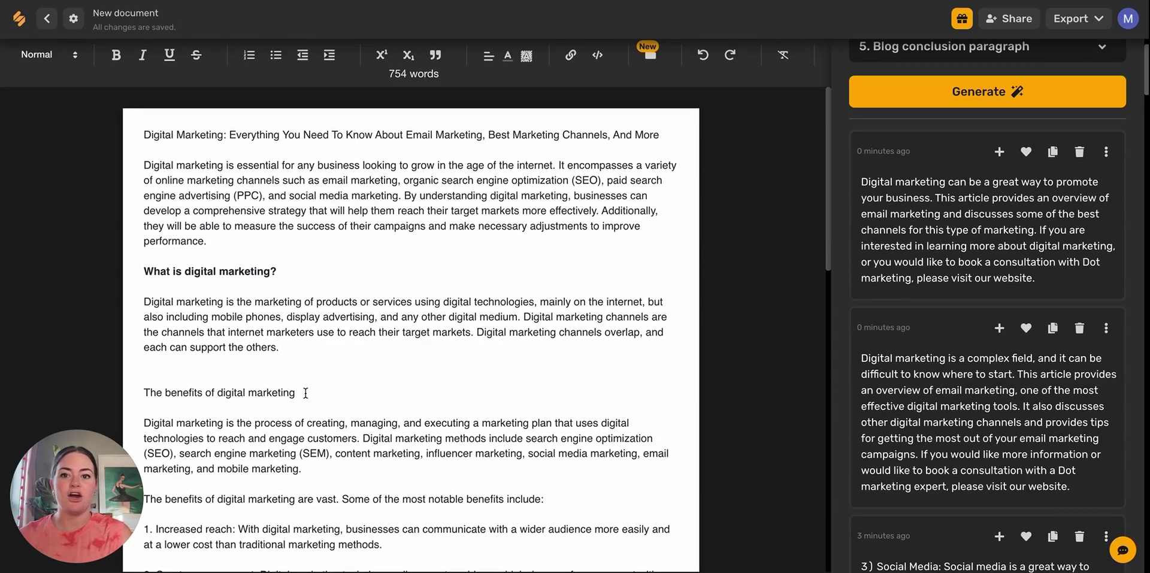
Step: Make the heading 'The benefits of digital marketing' bold
{"action": "left_click_drag", "start_coordinate": [296, 392], "coordinate": [123, 386]}
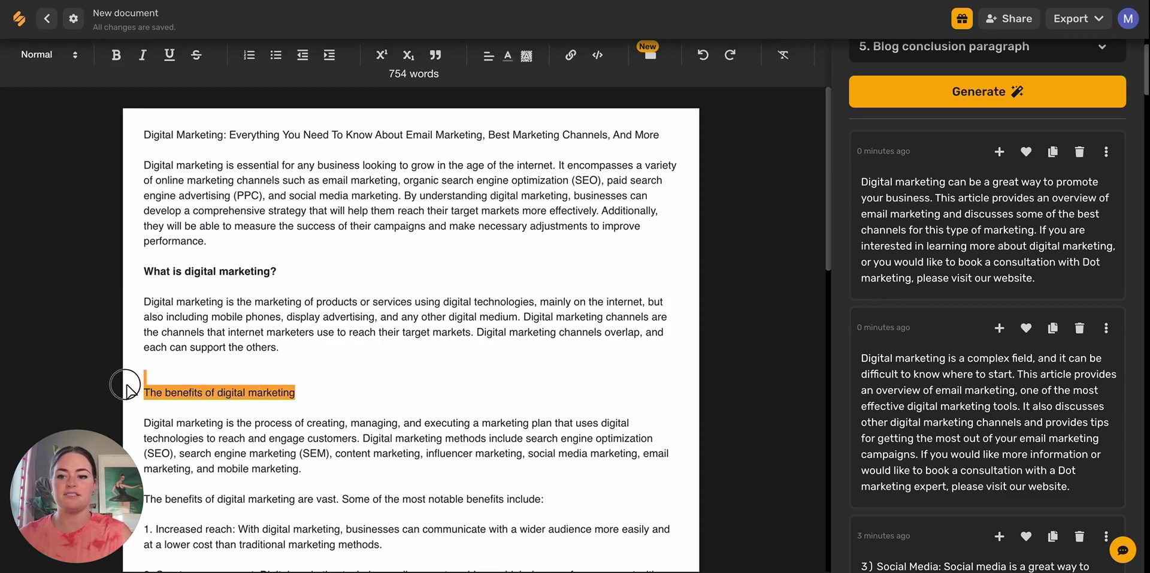
{"action": "left_click", "coordinate": [115, 58]}
{"action": "scroll", "coordinate": [270, 324], "scroll_direction": "down", "scroll_amount": 3}
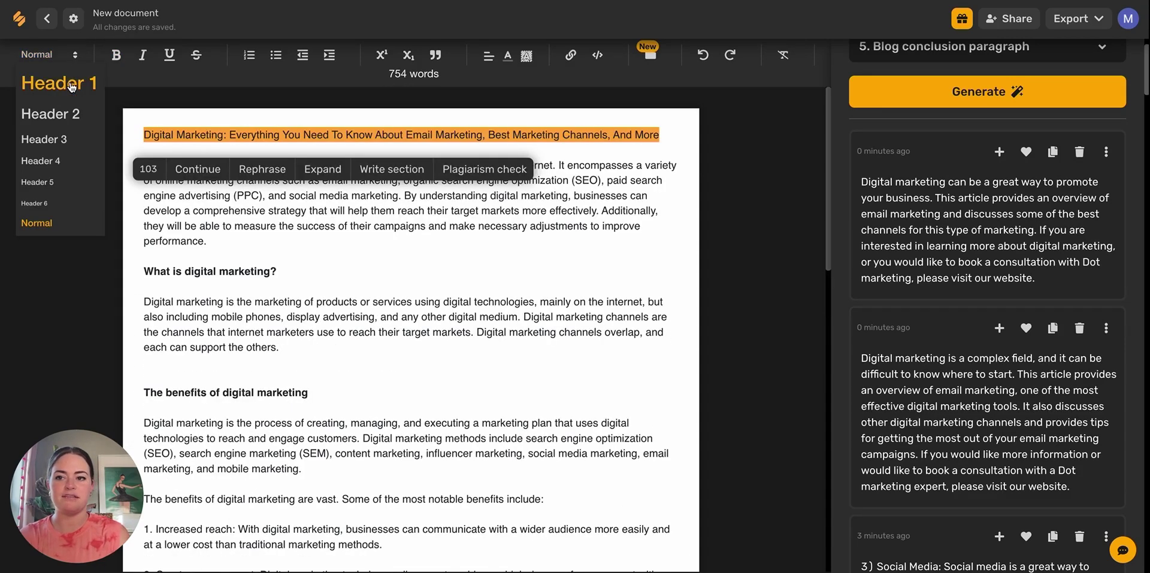
Step: Apply the Header 1 style to the blog title
{"action": "left_click", "coordinate": [71, 82]}
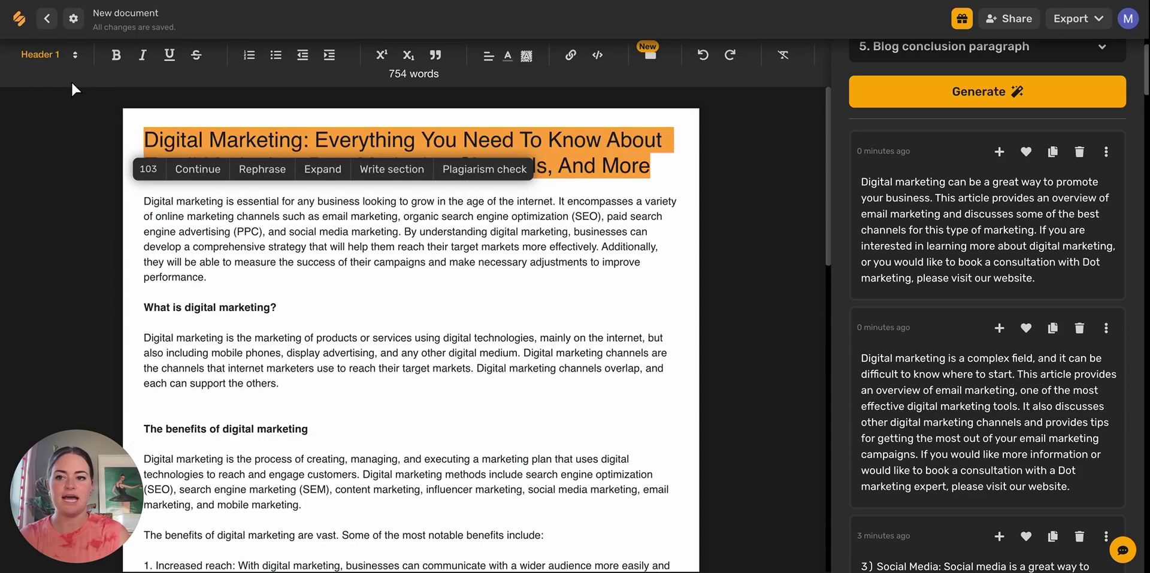
{"action": "left_click", "coordinate": [665, 178]}
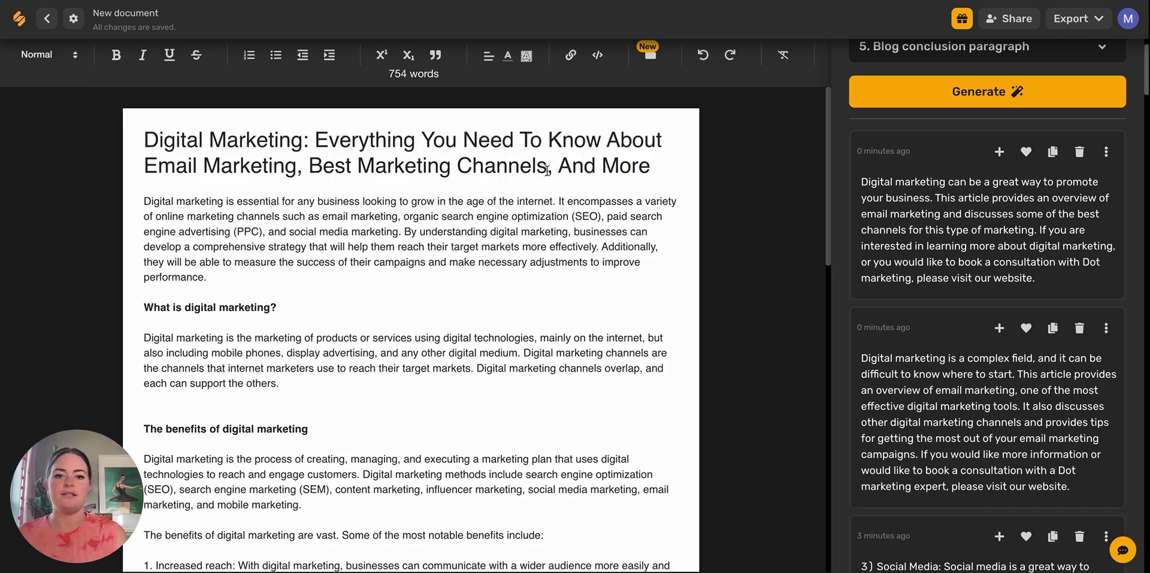
{"action": "left_click", "coordinate": [654, 190]}
{"action": "scroll", "coordinate": [530, 254], "scroll_direction": "down", "scroll_amount": 6}
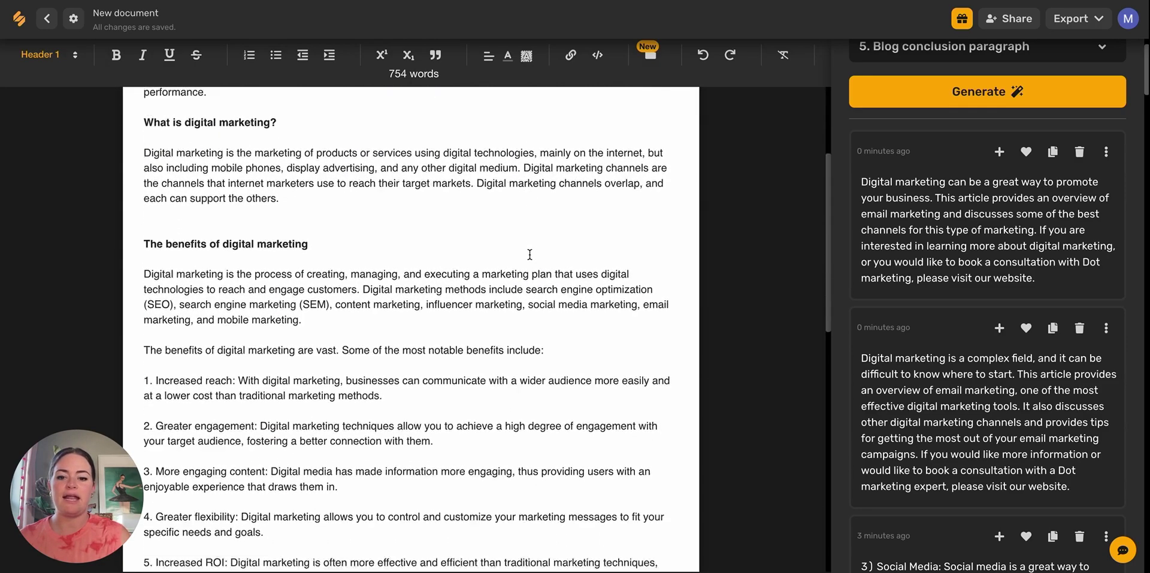
{"action": "scroll", "coordinate": [529, 255], "scroll_direction": "down", "scroll_amount": 7}
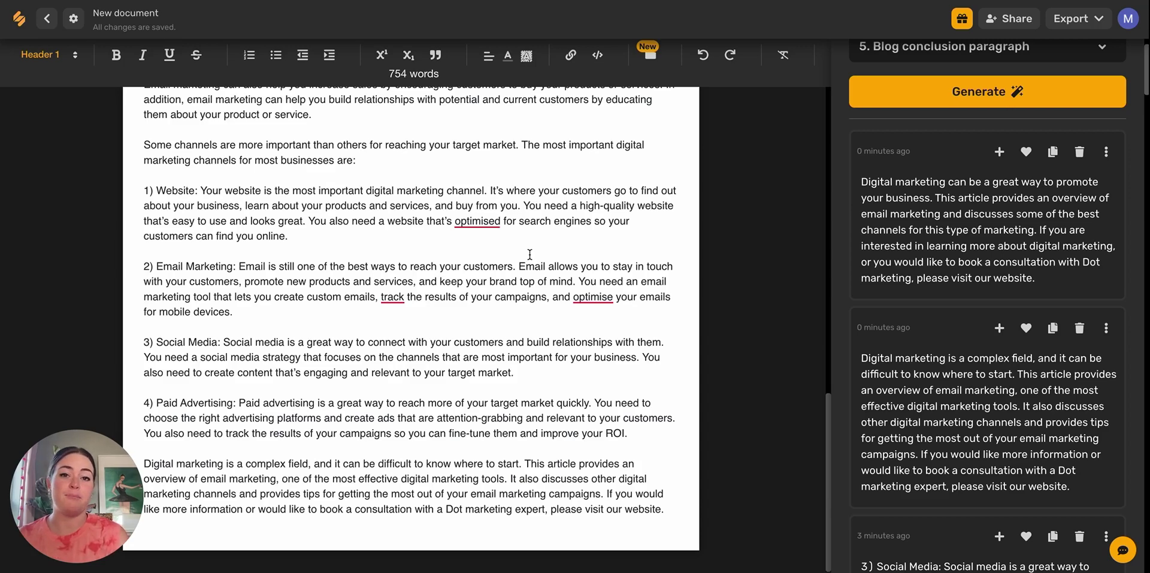
Step: Accept Grammarly's fixes: 'optimised' to 'optimized', the 'track' correction, and 'optimise' to 'optimize'
{"action": "mouse_move", "coordinate": [481, 222]}
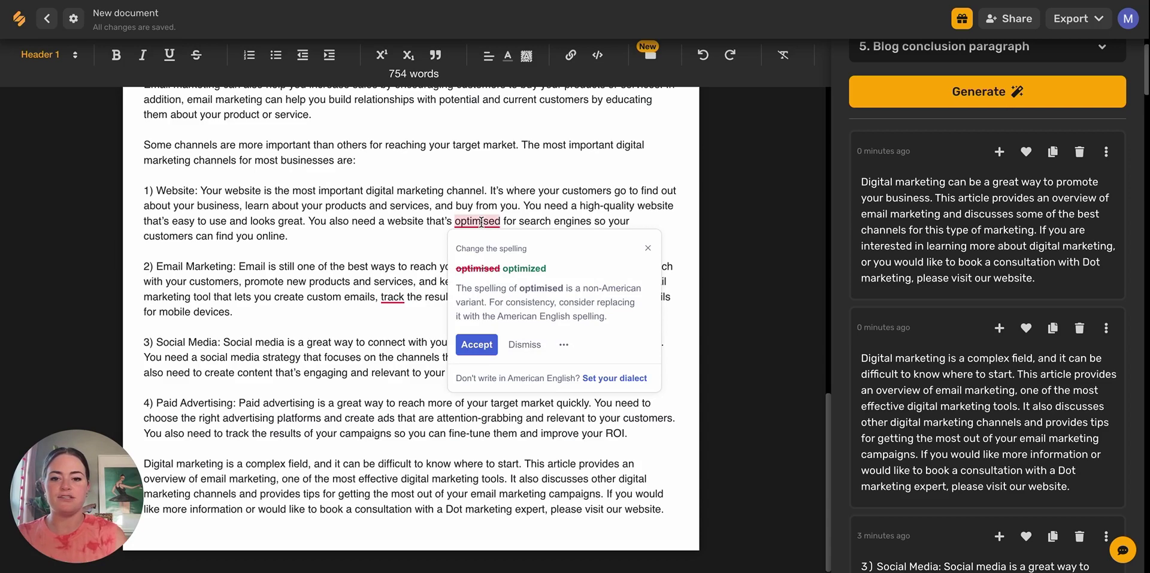
{"action": "left_click", "coordinate": [476, 344]}
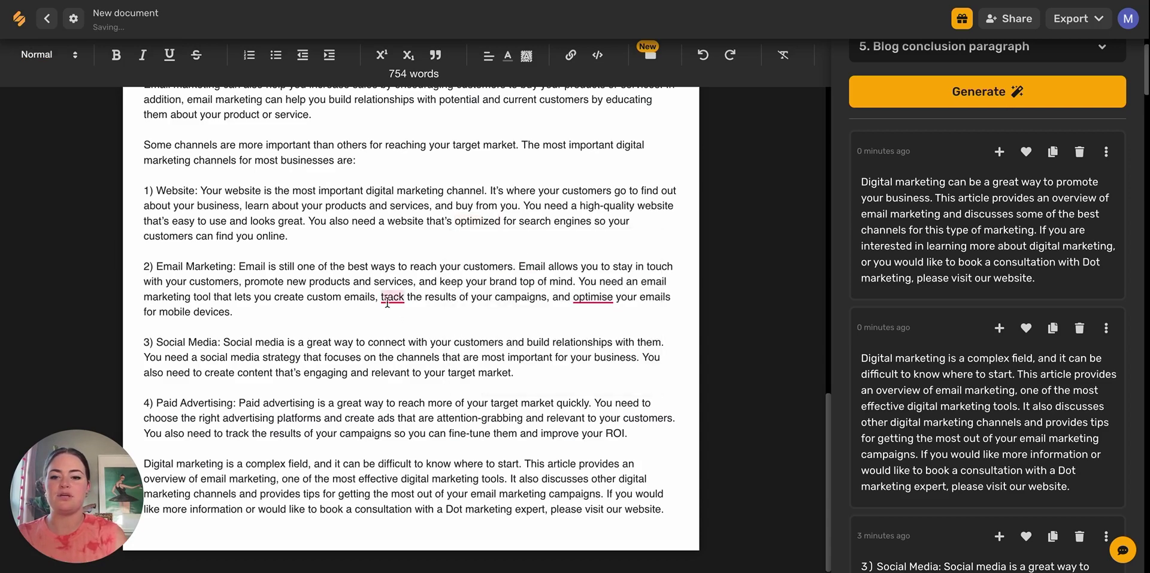
{"action": "mouse_move", "coordinate": [387, 302]}
{"action": "left_click", "coordinate": [396, 433]}
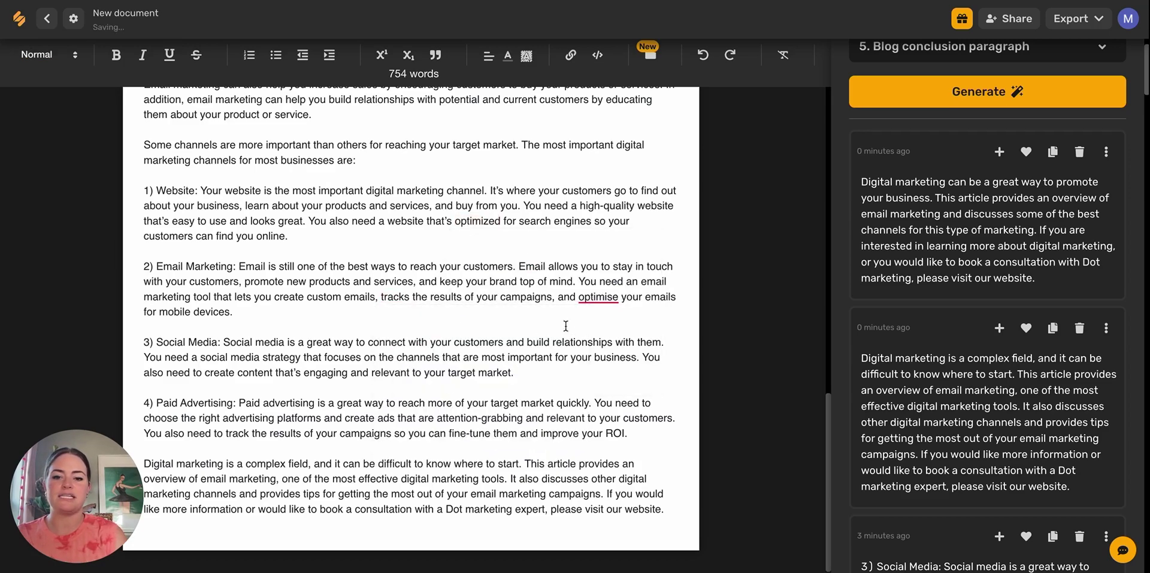
{"action": "mouse_move", "coordinate": [598, 297]}
{"action": "left_click", "coordinate": [598, 419]}
{"action": "scroll", "coordinate": [409, 396], "scroll_direction": "up", "scroll_amount": 3}
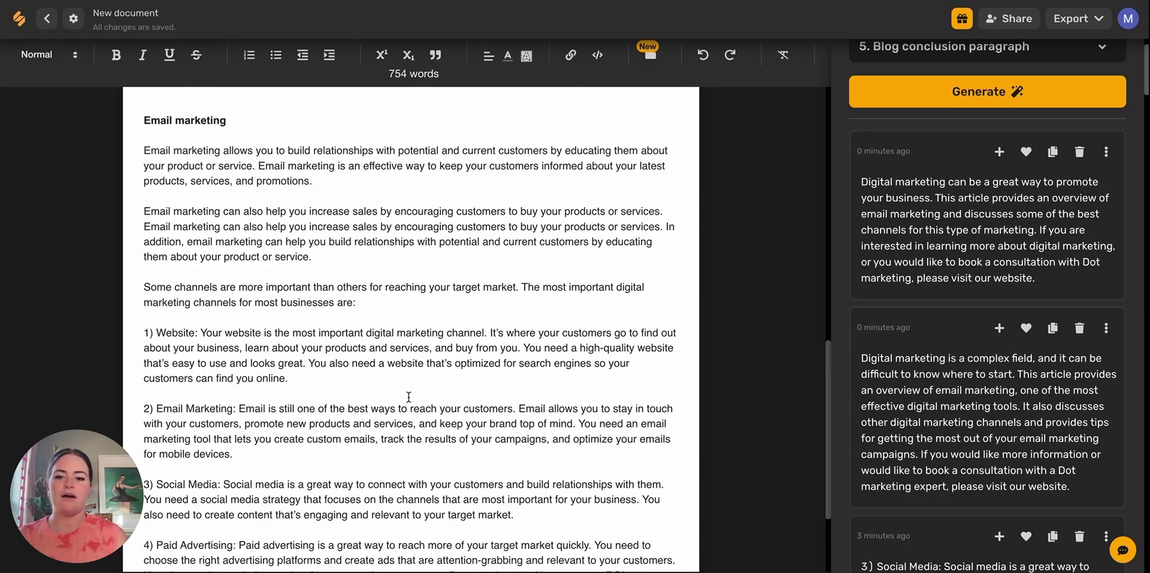
{"action": "scroll", "coordinate": [997, 236], "scroll_direction": "up", "scroll_amount": 2}
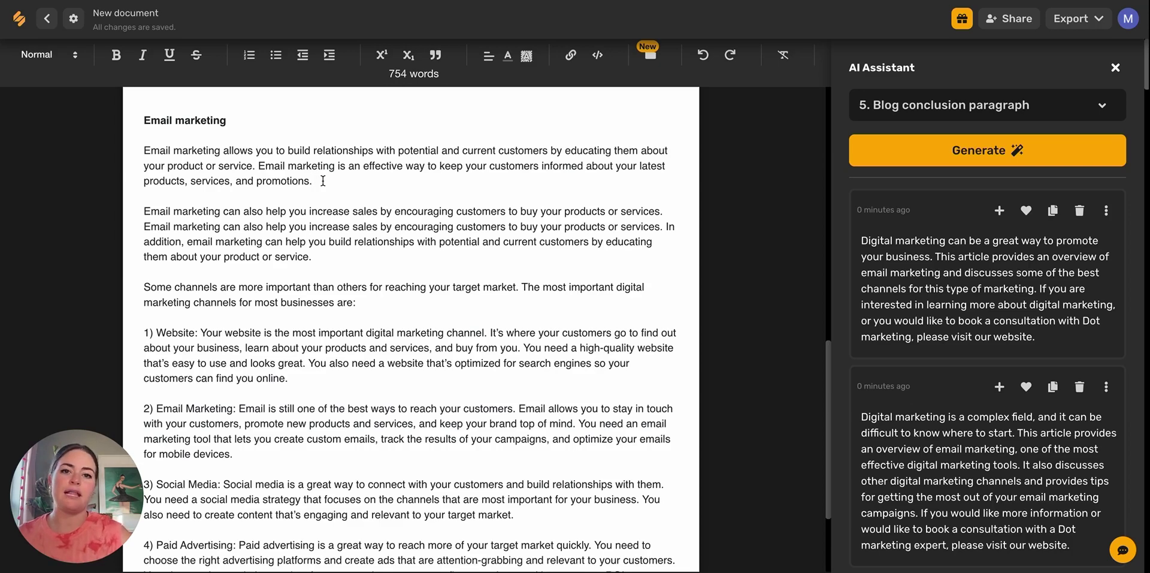
Step: Select the first Email marketing paragraph and set the AI template to Content rewriter with Formal tone
{"action": "left_click", "coordinate": [144, 149]}
{"action": "left_click_drag", "start_coordinate": [144, 149], "coordinate": [314, 180]}
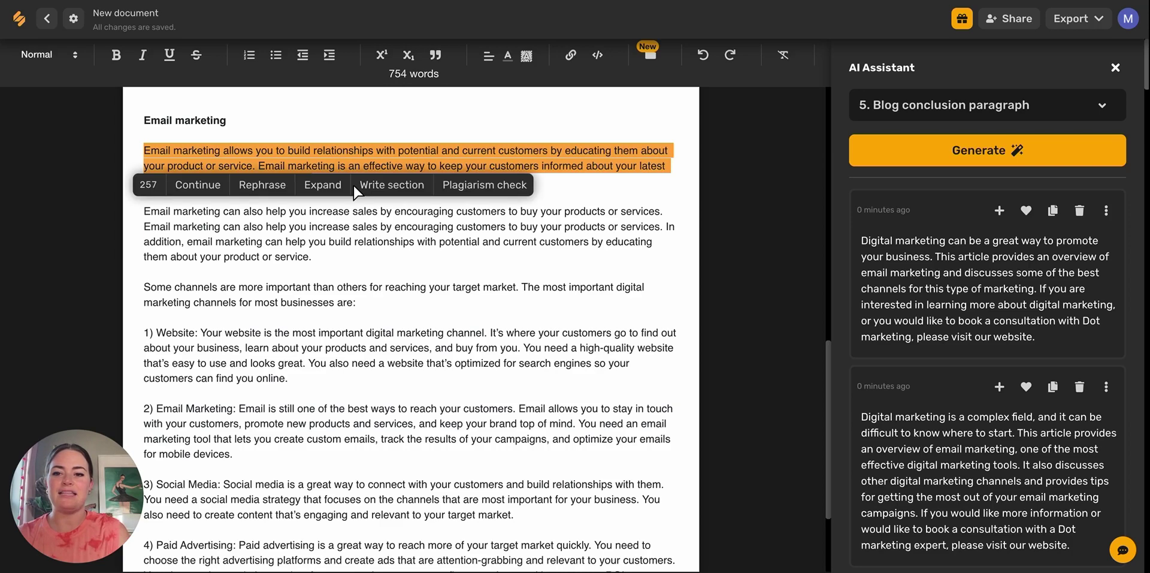
{"action": "left_click", "coordinate": [1102, 106]}
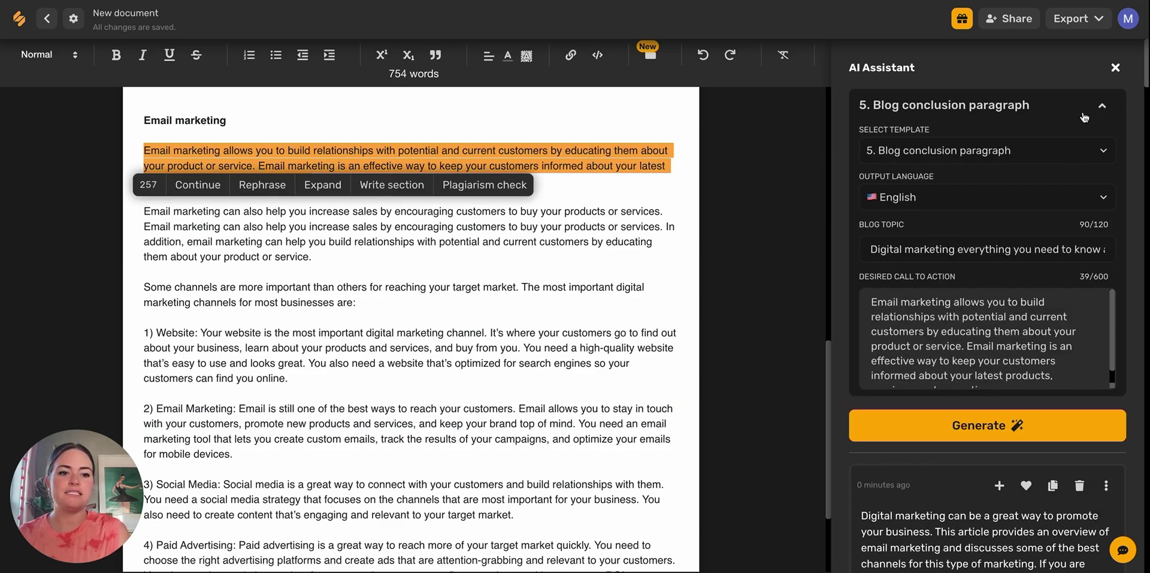
{"action": "left_click", "coordinate": [1022, 149]}
{"action": "type", "text": "cont"}
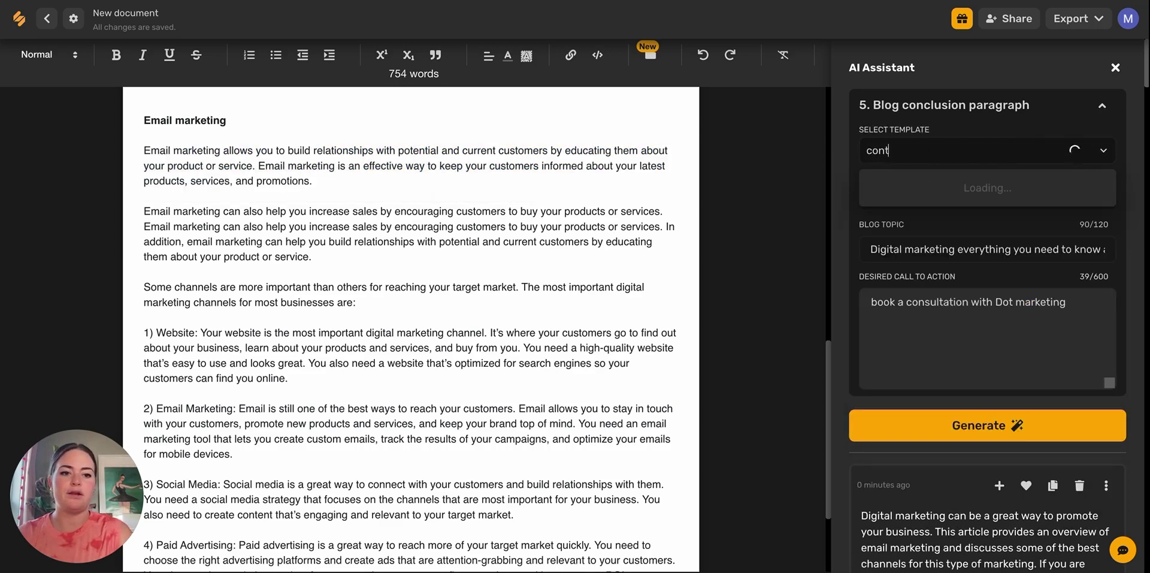
{"action": "type", "text": "ent"}
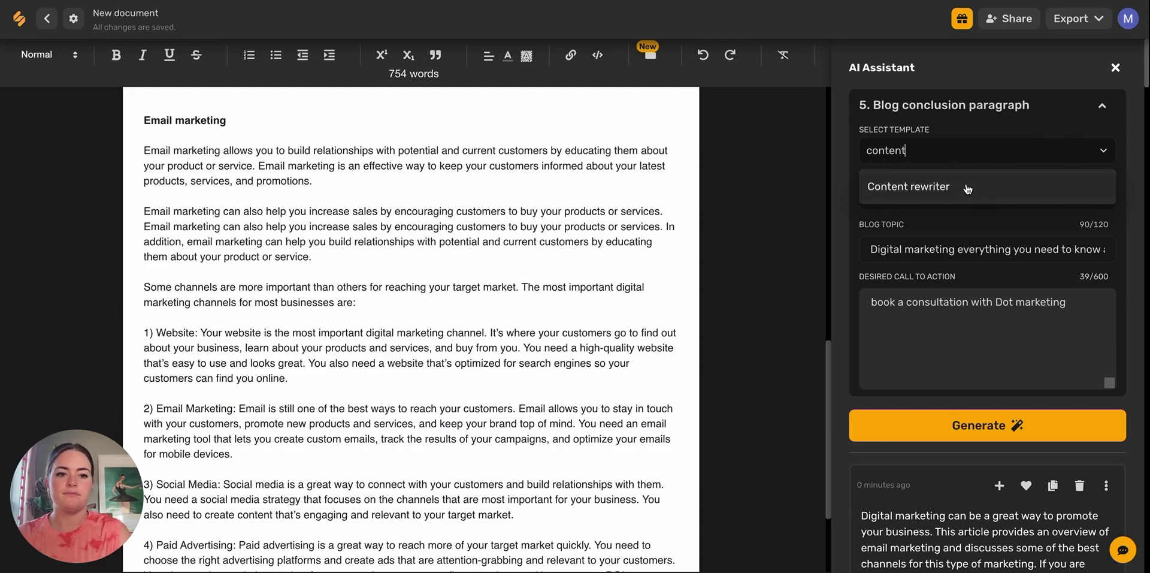
{"action": "left_click", "coordinate": [967, 188]}
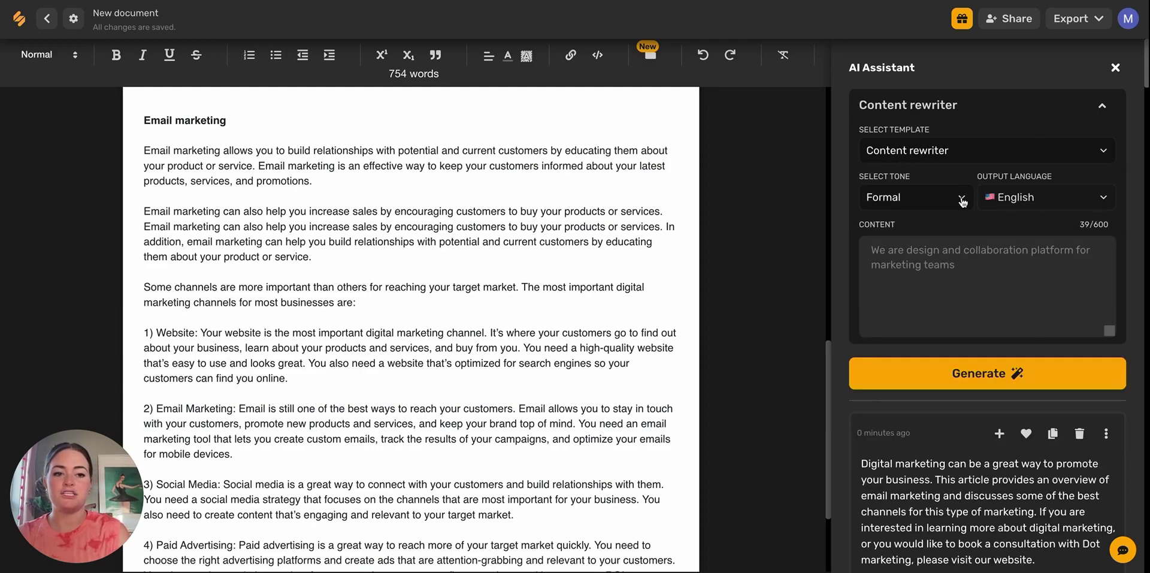
{"action": "left_click", "coordinate": [962, 201]}
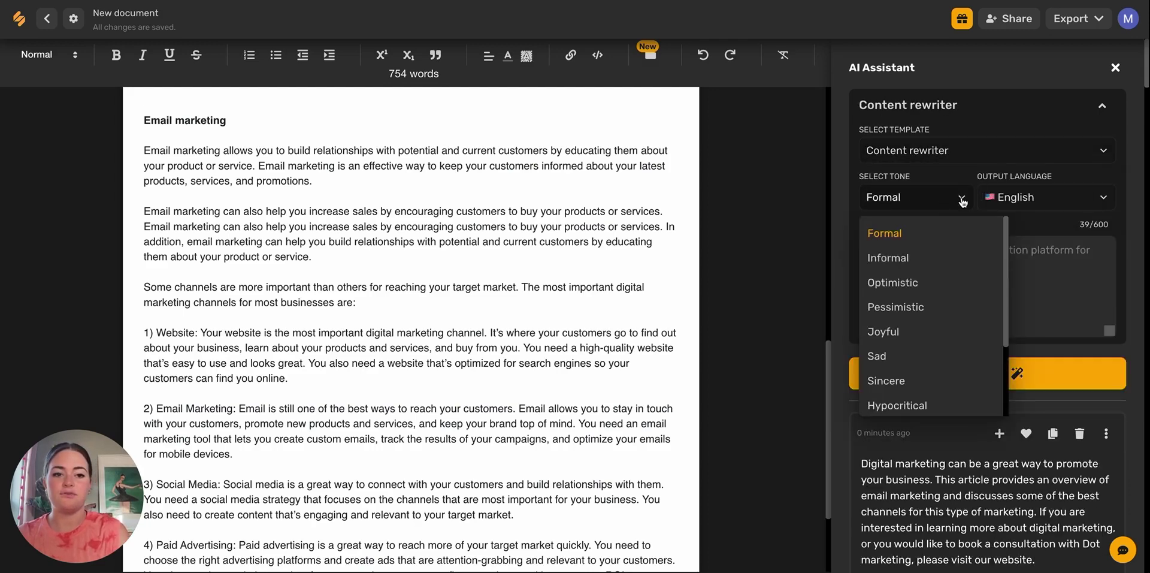
{"action": "left_click", "coordinate": [905, 243]}
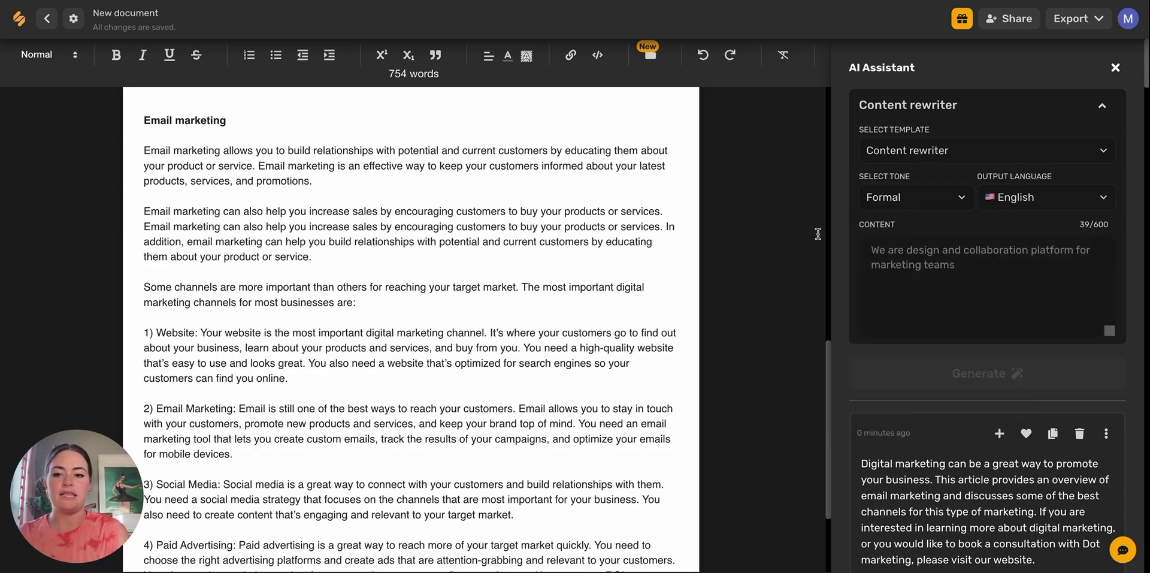
Step: Generate rewrites, insert the first one, and select the leftover original sentences for removal
{"action": "left_click_drag", "start_coordinate": [144, 150], "coordinate": [318, 183]}
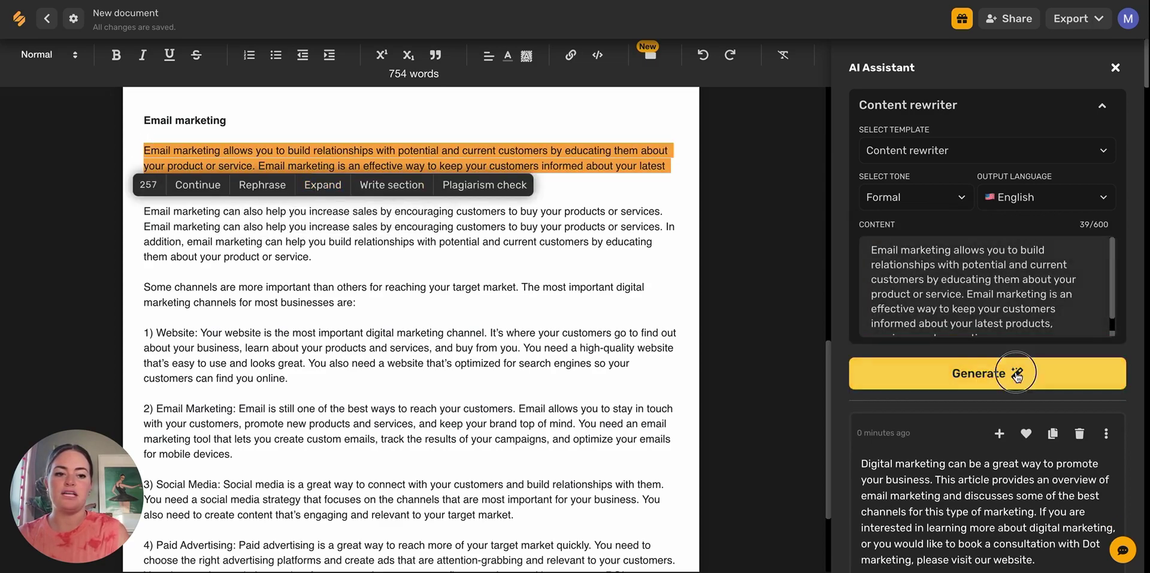
{"action": "left_click", "coordinate": [1016, 372]}
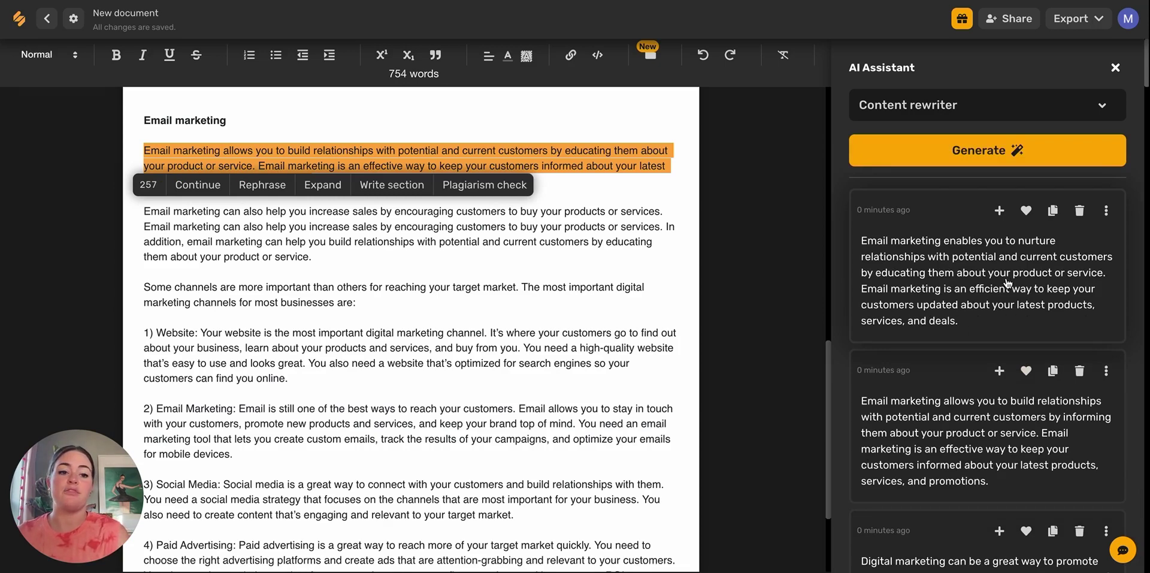
{"action": "left_click", "coordinate": [999, 211]}
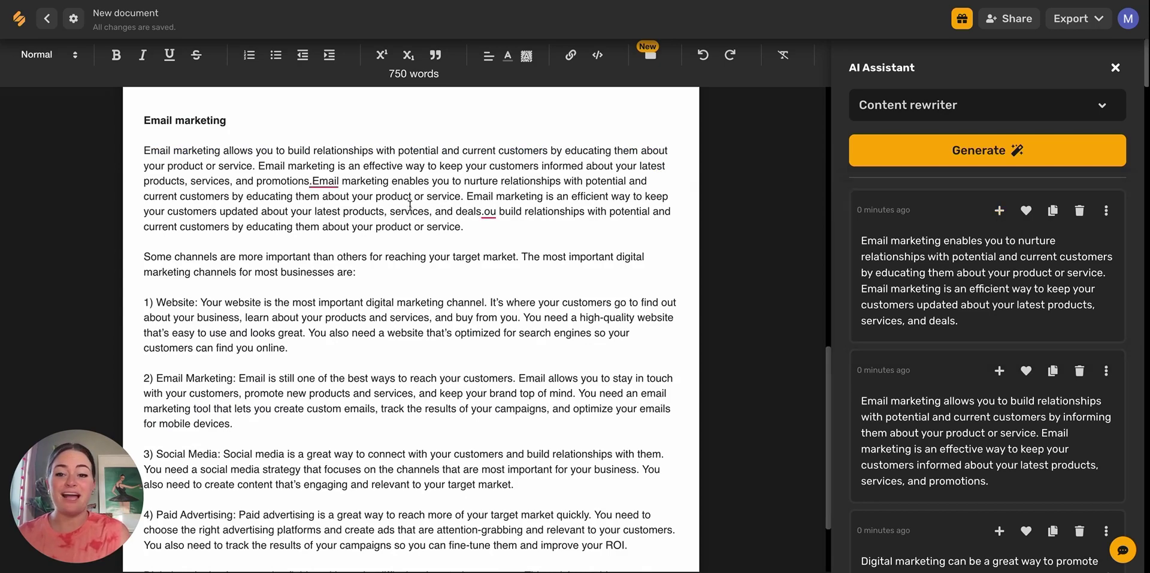
{"action": "mouse_move", "coordinate": [320, 180]}
{"action": "left_click_drag", "start_coordinate": [255, 173], "coordinate": [141, 170]}
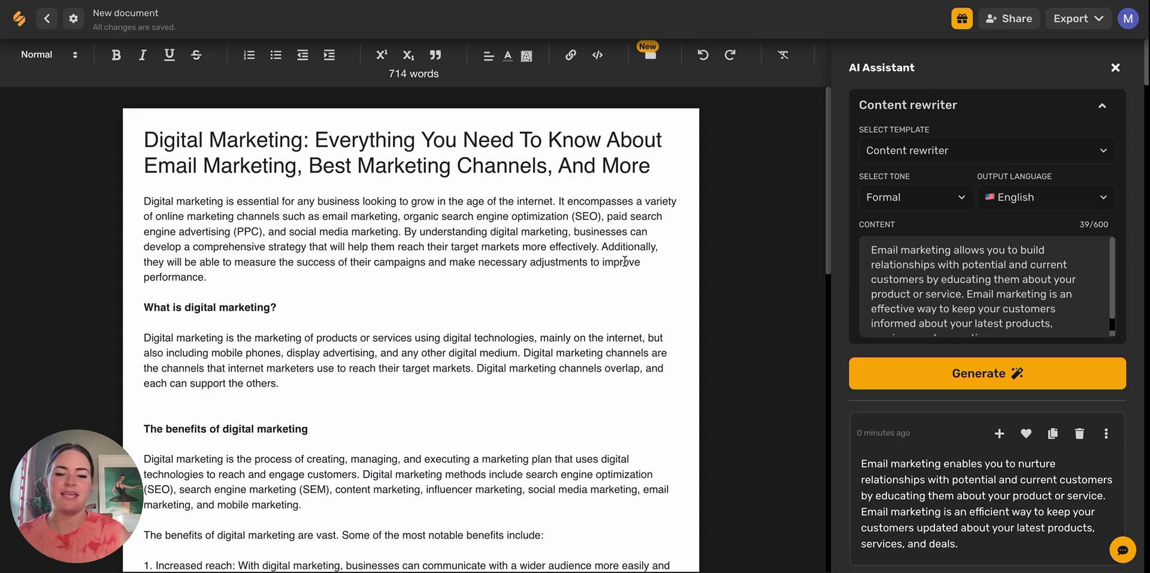
Step: Insert a blank Normal line right after the article title
{"action": "left_click", "coordinate": [658, 168]}
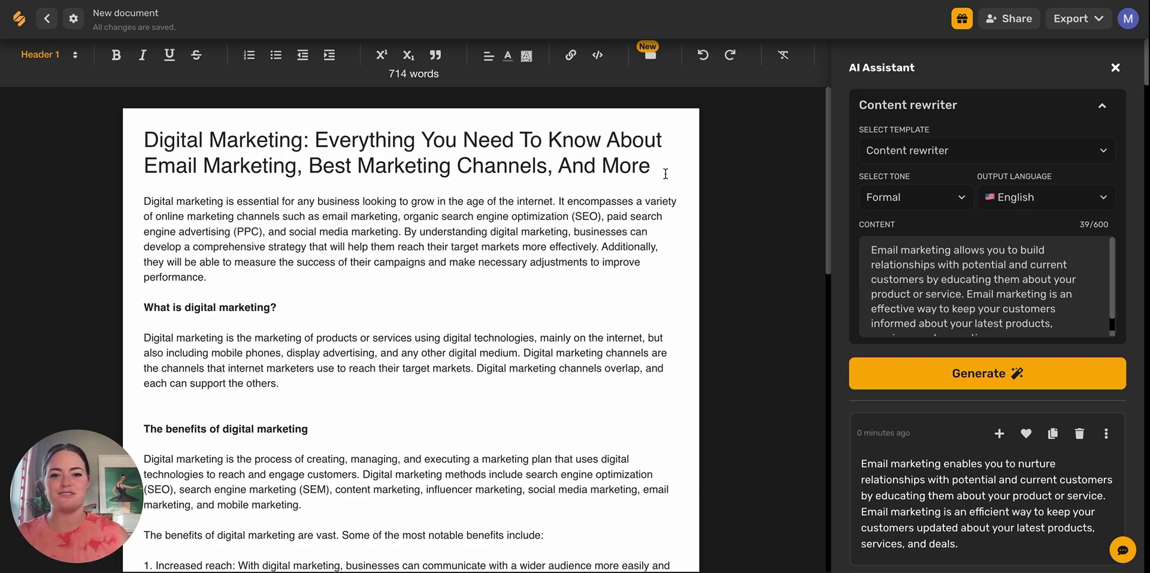
{"action": "key", "text": "Return"}
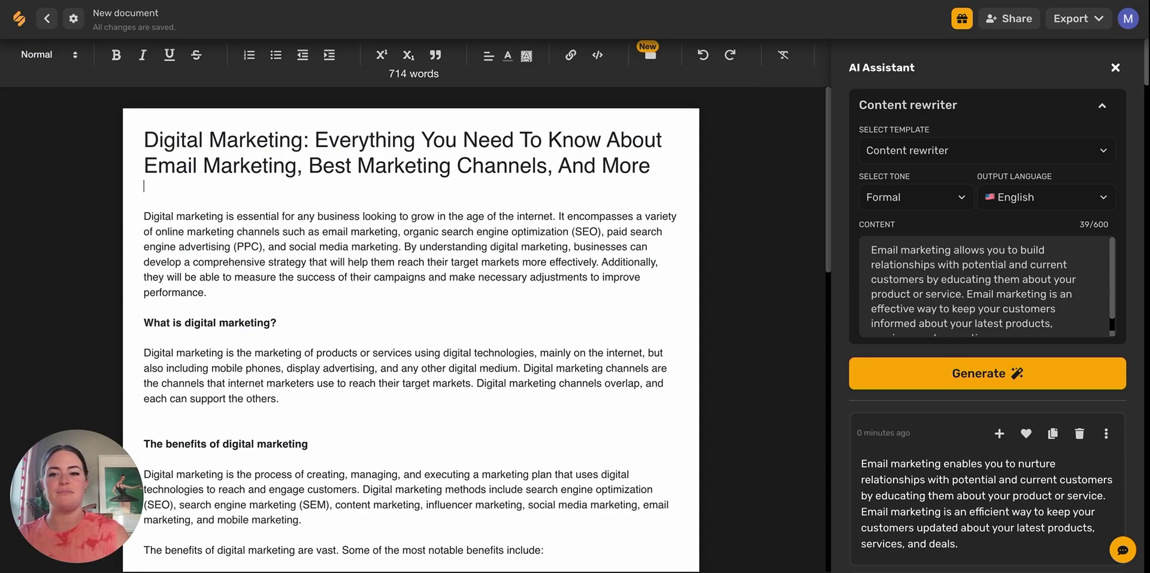
Step: Browse the media library's Assets, Images and GIFs tabs, then open the Unsplash source dropdown under Images
{"action": "left_click", "coordinate": [655, 63]}
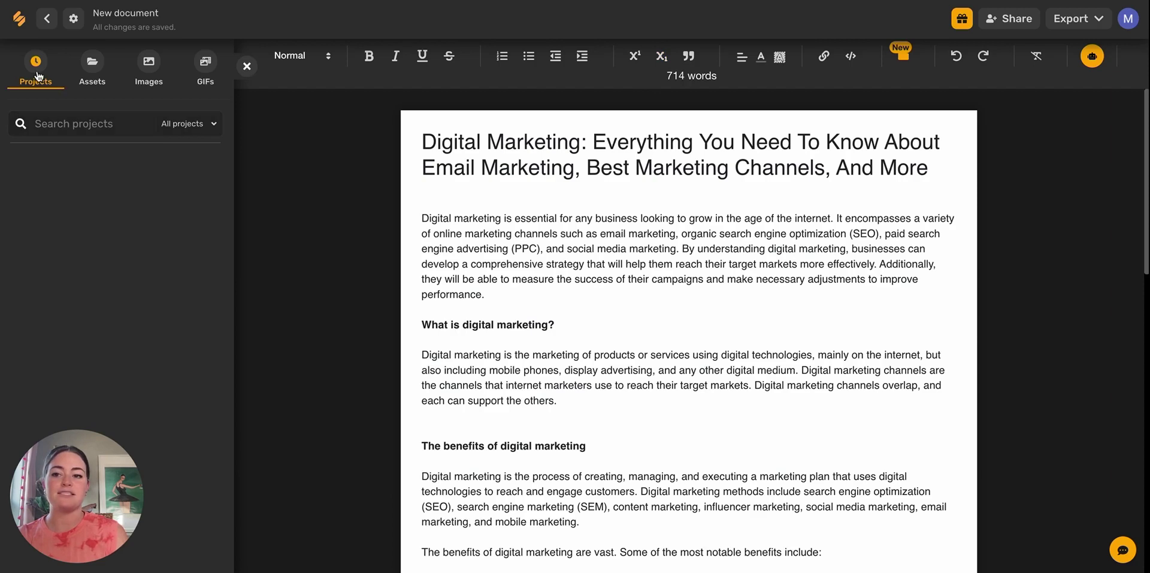
{"action": "left_click", "coordinate": [91, 72]}
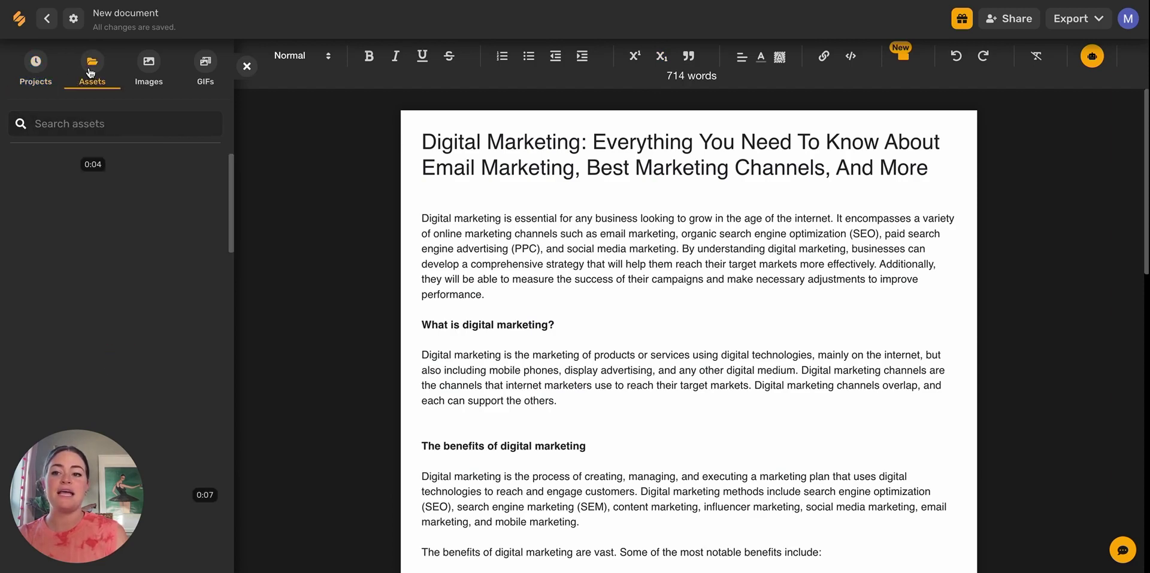
{"action": "left_click", "coordinate": [151, 71]}
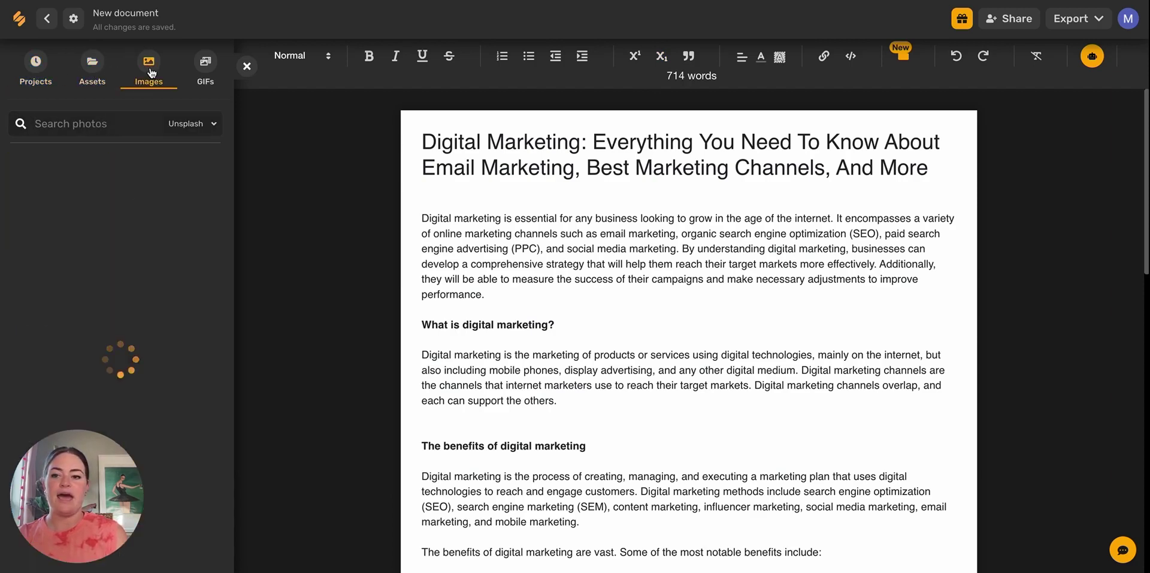
{"action": "left_click", "coordinate": [209, 64]}
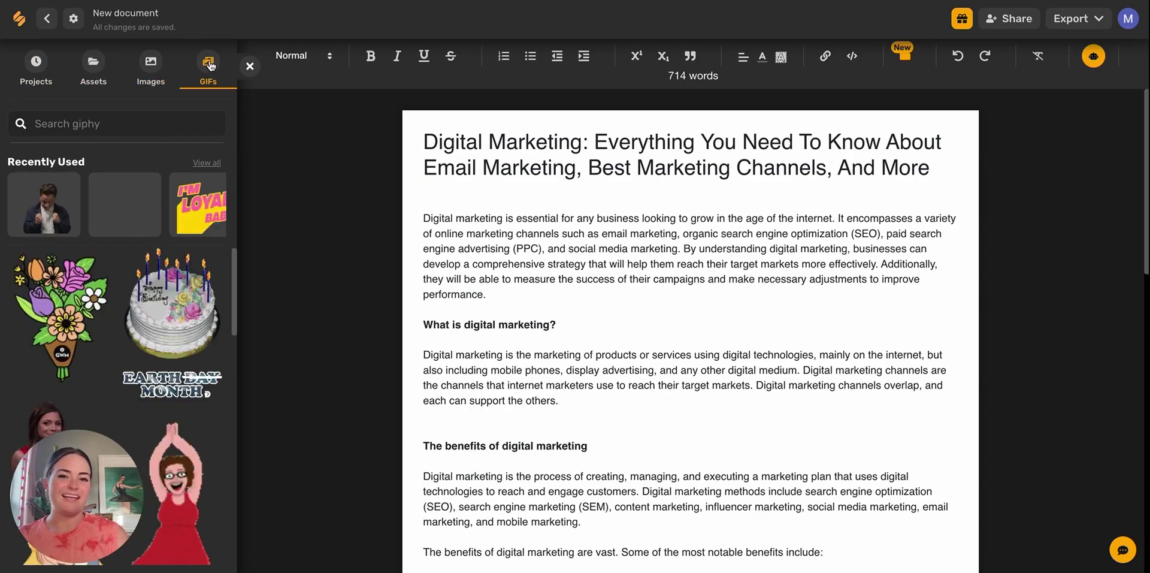
{"action": "left_click", "coordinate": [143, 67]}
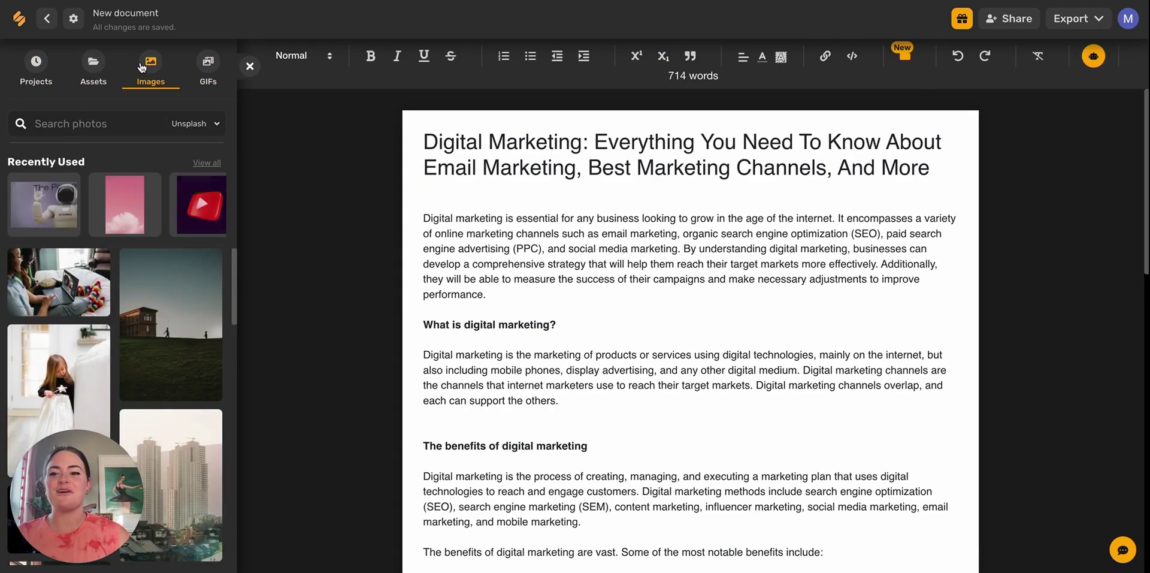
{"action": "left_click", "coordinate": [215, 126]}
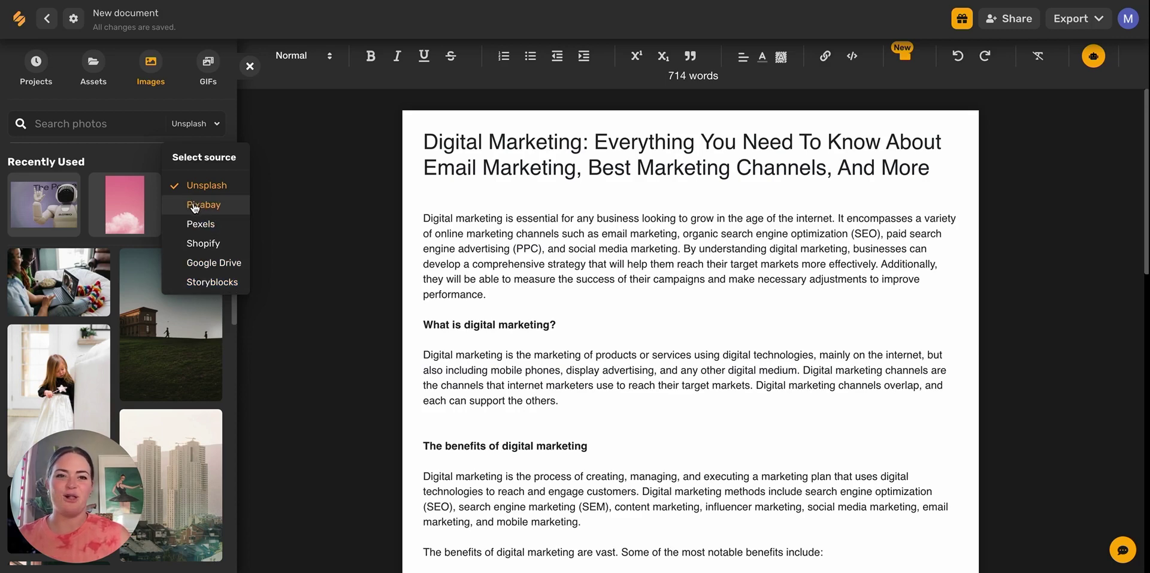
Step: Search stock photos for 'digital marketing' and insert the desk-and-monitor photo into the article
{"action": "left_click", "coordinate": [194, 206]}
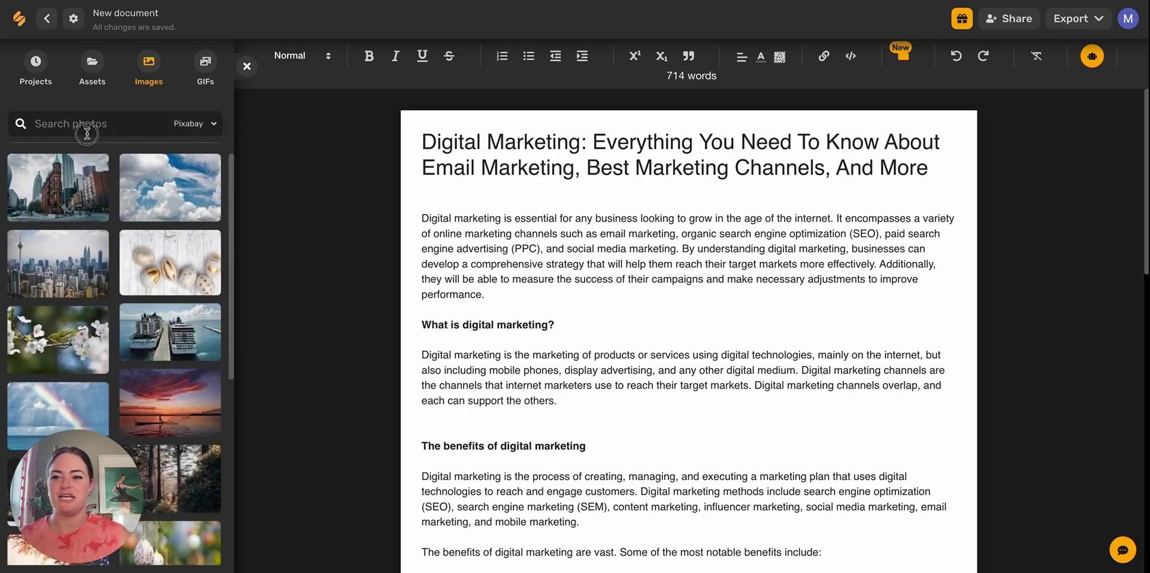
{"action": "type", "text": "digitial"}
{"action": "key", "text": "BackSpace"}
{"action": "key", "text": "BackSpace"}
{"action": "key", "text": "BackSpace"}
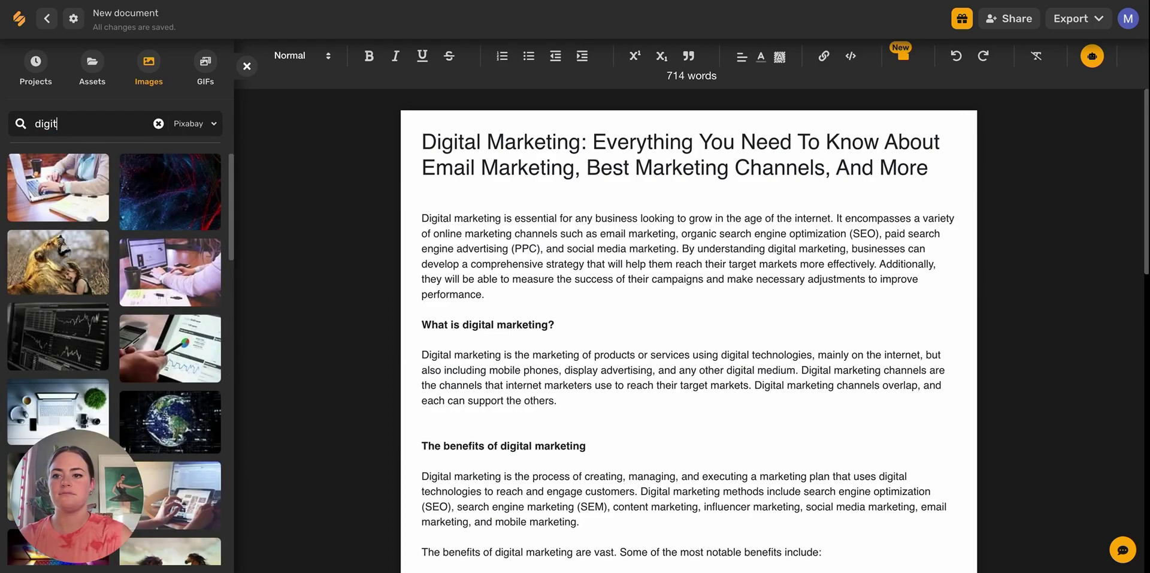
{"action": "type", "text": "al marketing"}
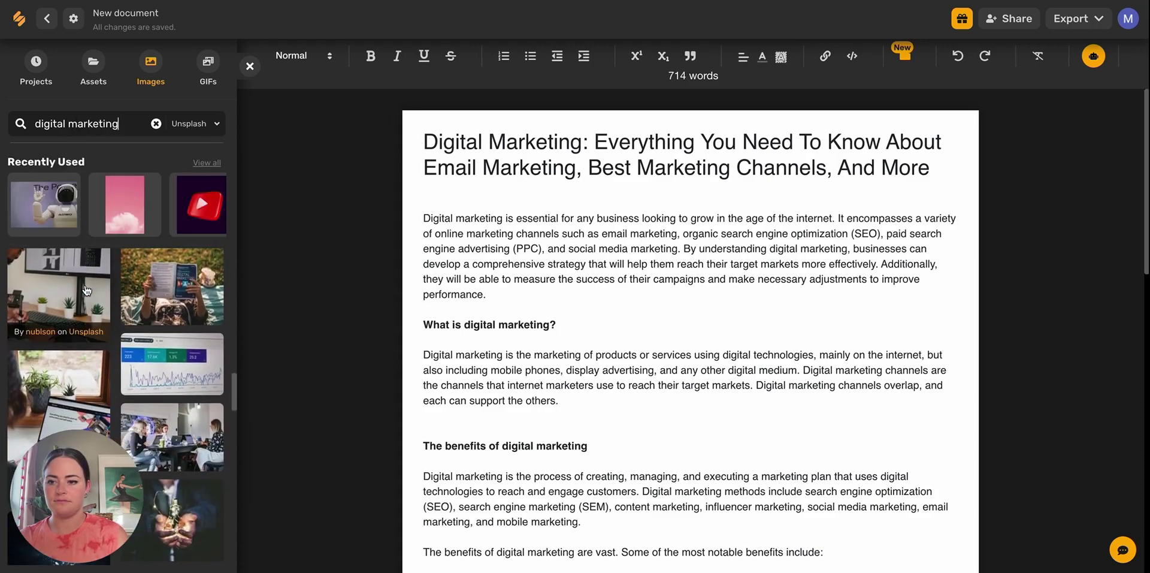
{"action": "left_click", "coordinate": [53, 290]}
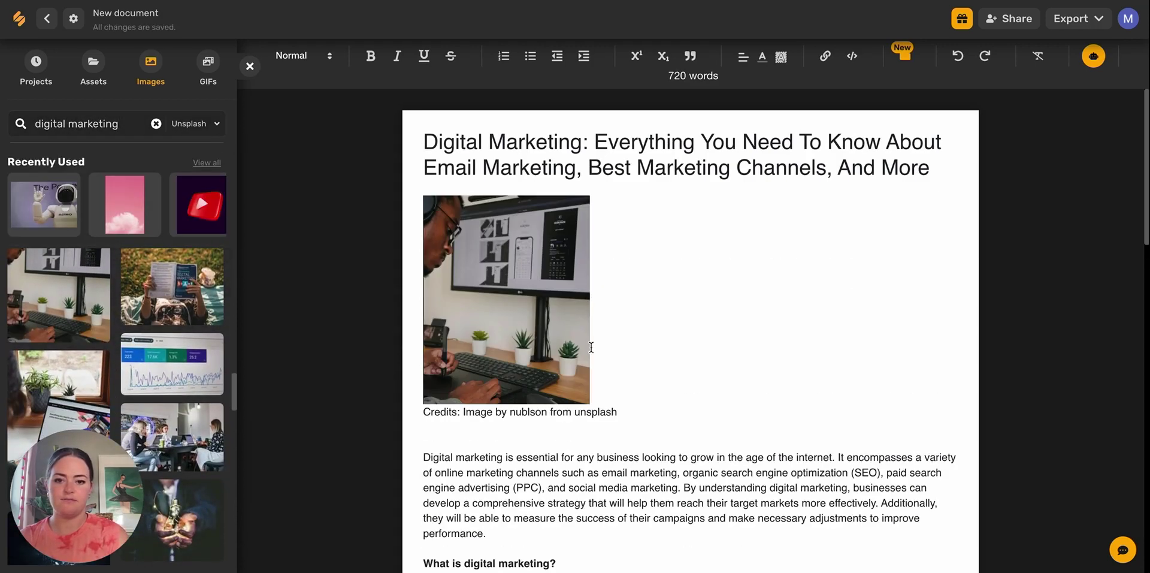
Step: Resize the inserted photo across the text column and right-align it with text wrapping beside
{"action": "left_click", "coordinate": [563, 374]}
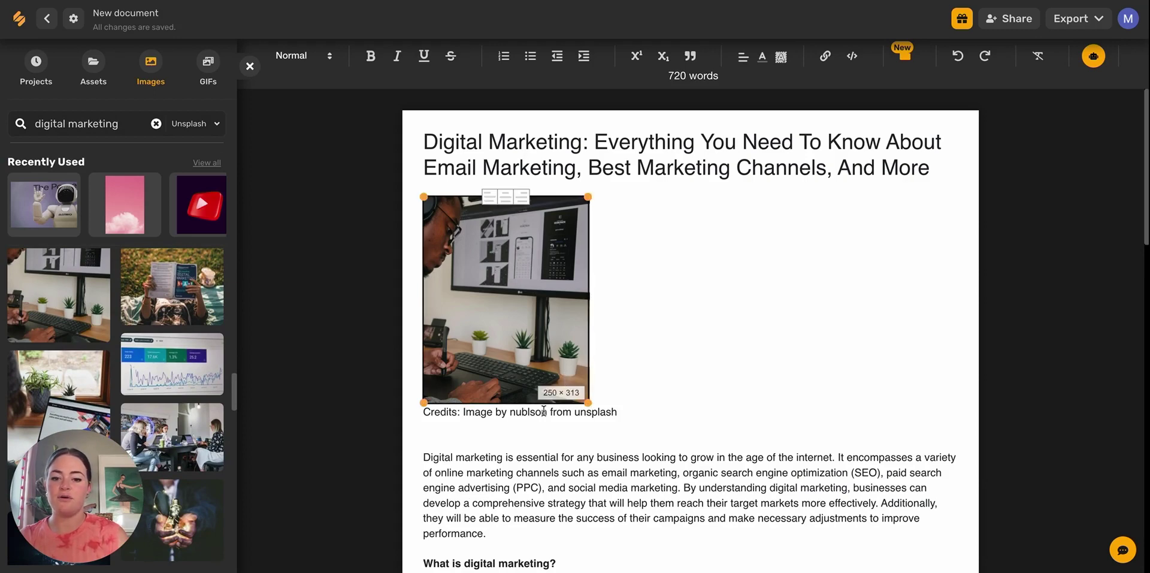
{"action": "left_click_drag", "start_coordinate": [587, 401], "coordinate": [581, 286]}
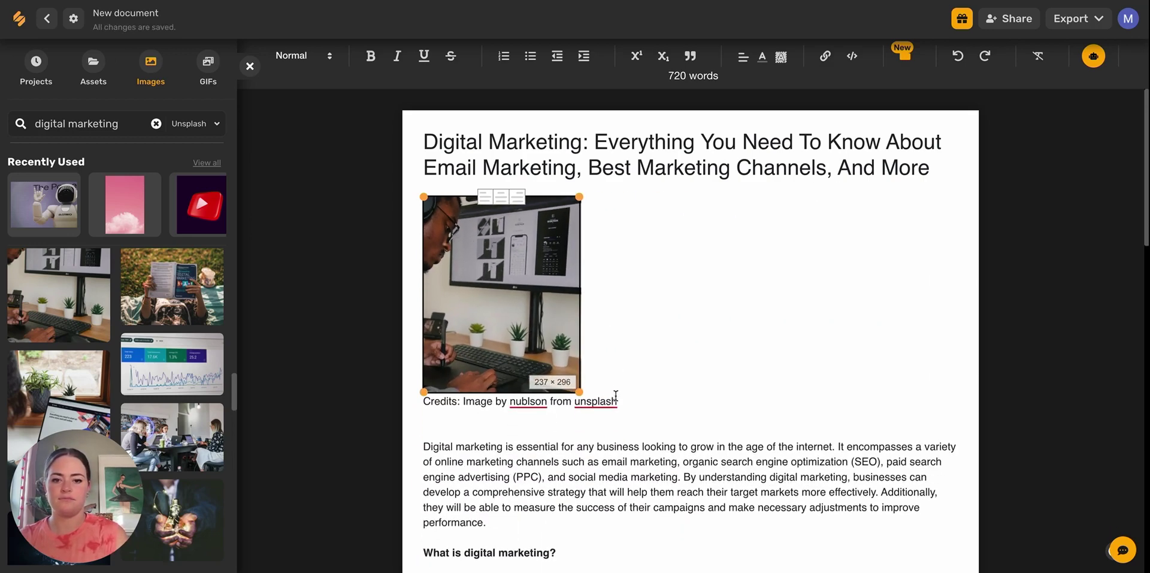
{"action": "left_click_drag", "start_coordinate": [579, 392], "coordinate": [673, 301]}
{"action": "left_click", "coordinate": [548, 197]}
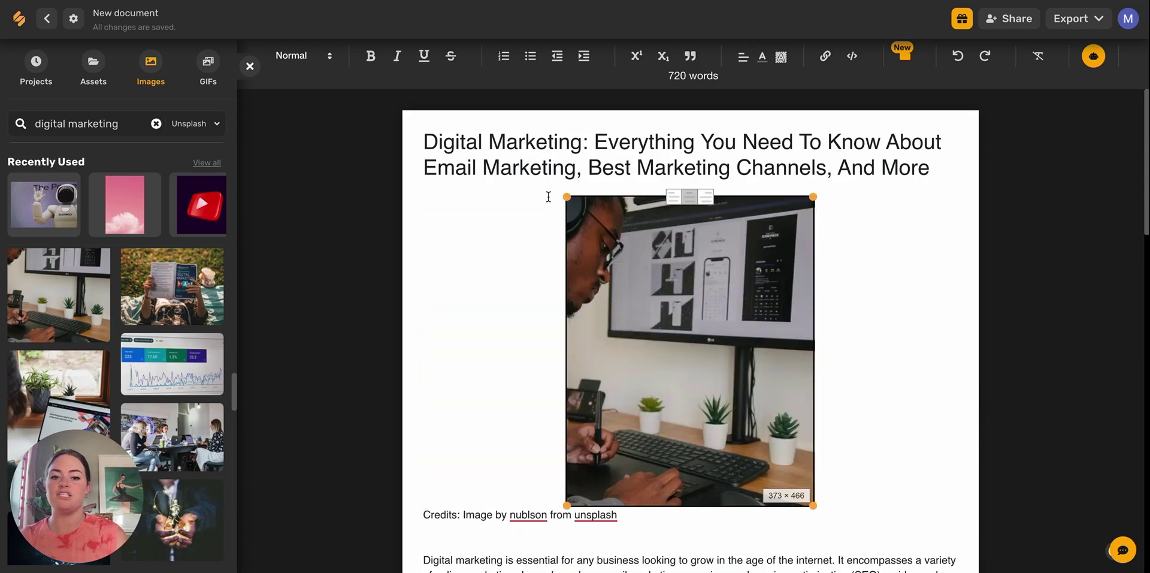
{"action": "left_click", "coordinate": [706, 197]}
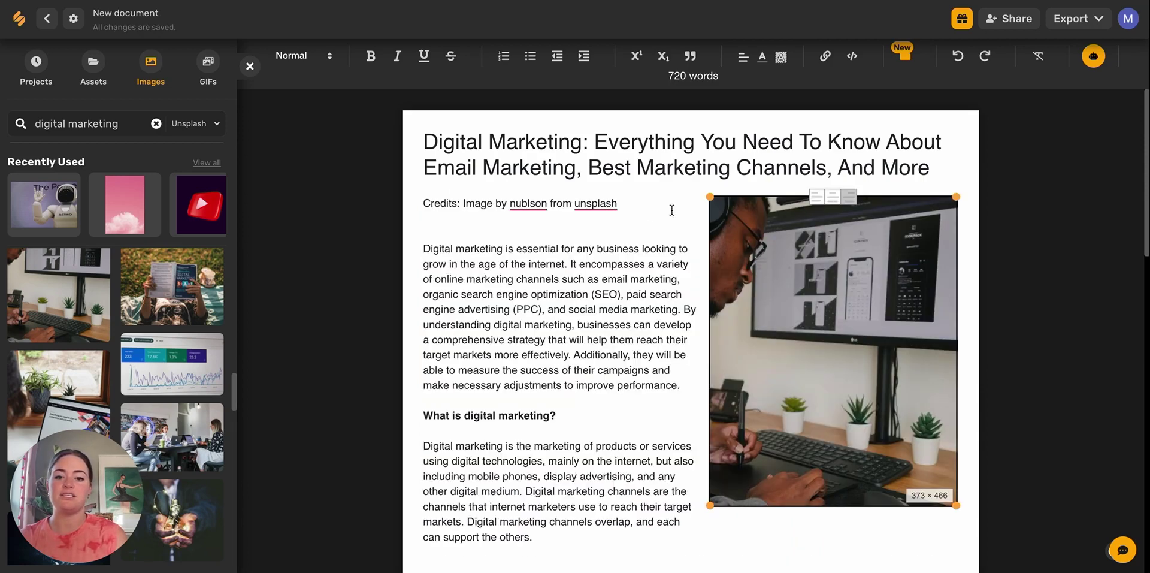
Step: Edit the photo's credit line to read 'Photo credits'
{"action": "scroll", "coordinate": [666, 305], "scroll_direction": "down", "scroll_amount": 1}
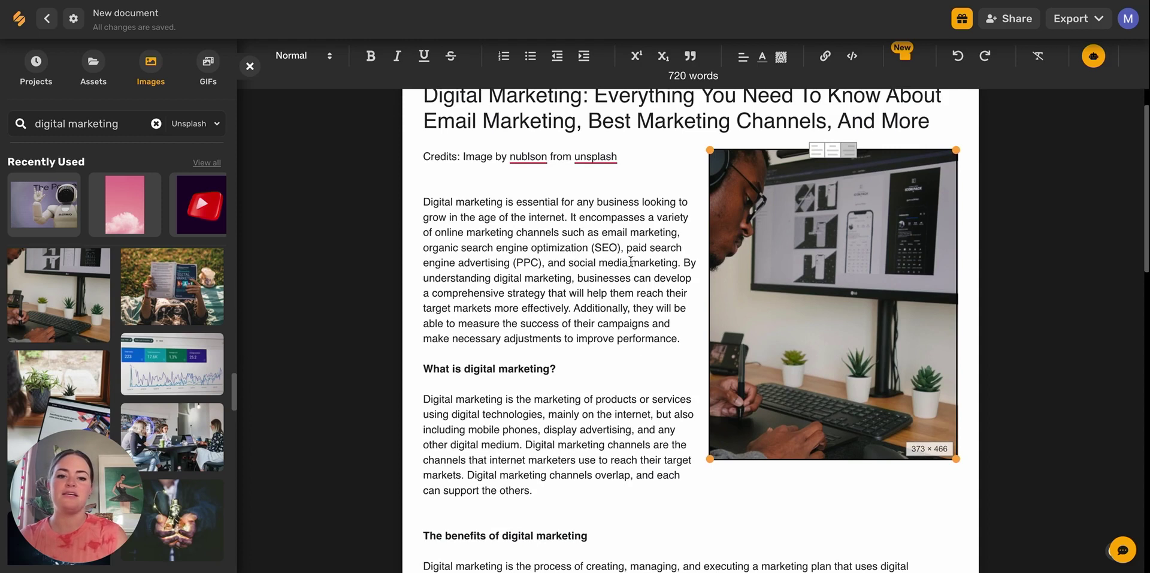
{"action": "left_click_drag", "start_coordinate": [617, 156], "coordinate": [422, 158]}
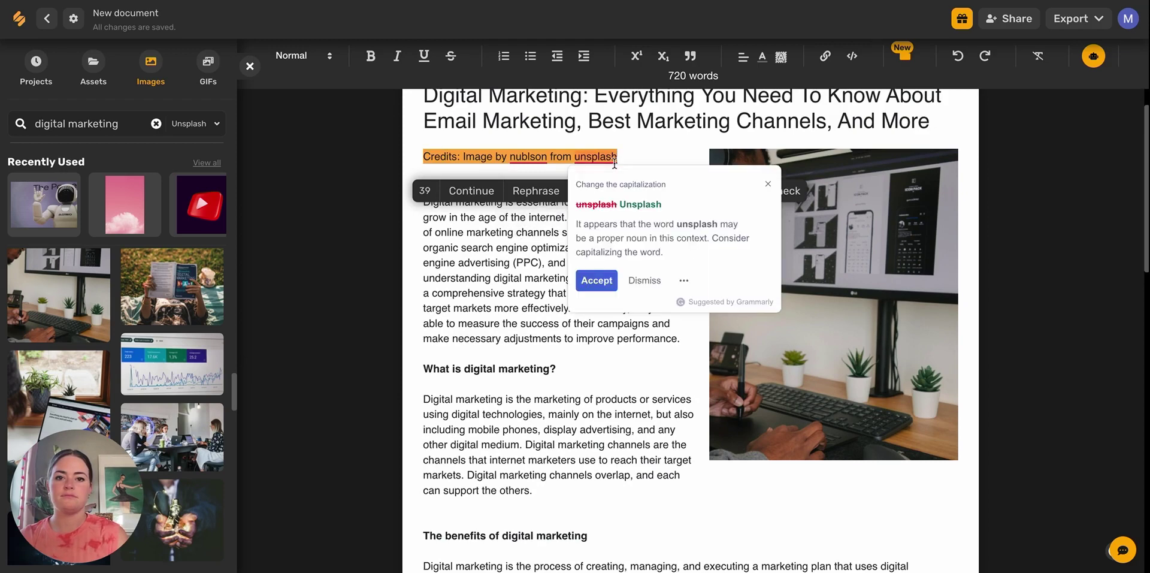
{"action": "left_click", "coordinate": [636, 161]}
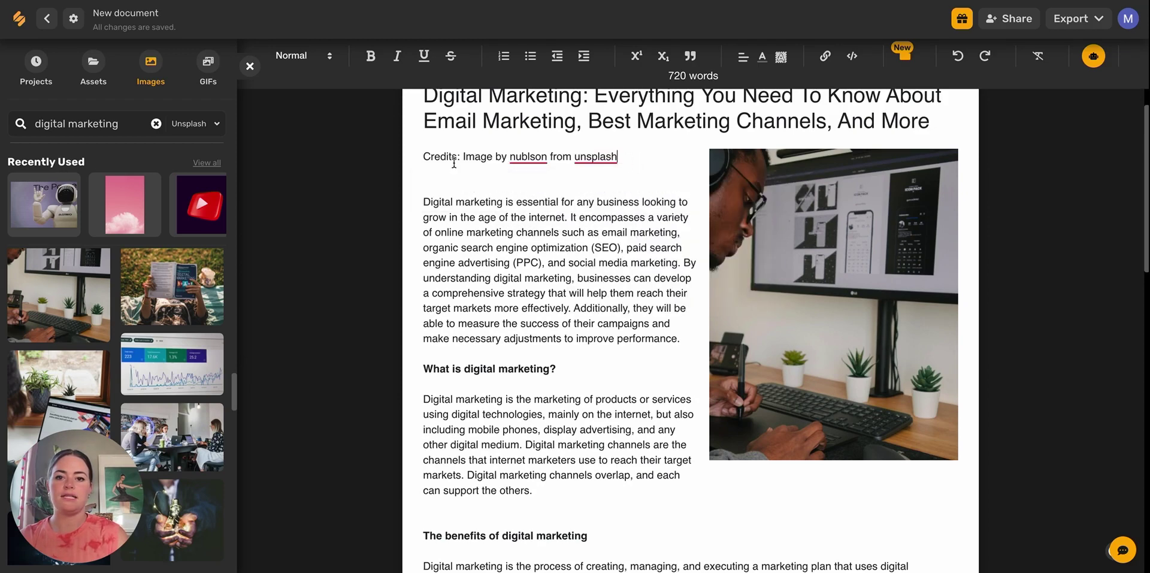
{"action": "left_click", "coordinate": [423, 155]}
{"action": "type", "text": "Photo c"}
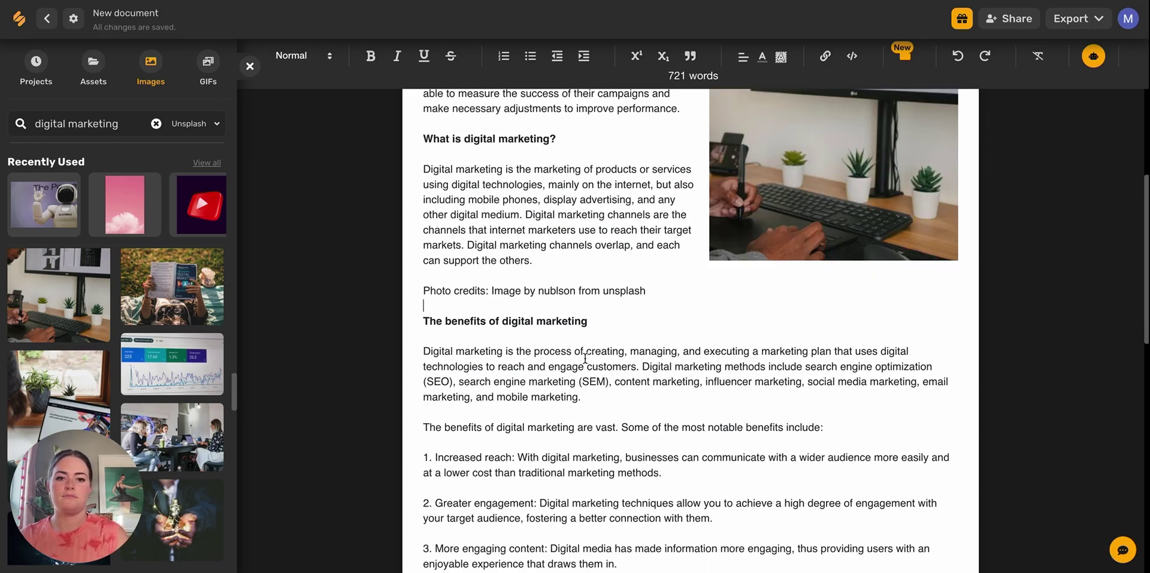
Step: Search photos for 'digital marketing' and insert the social media phone photo into the article
{"action": "scroll", "coordinate": [585, 358], "scroll_direction": "up", "scroll_amount": 4}
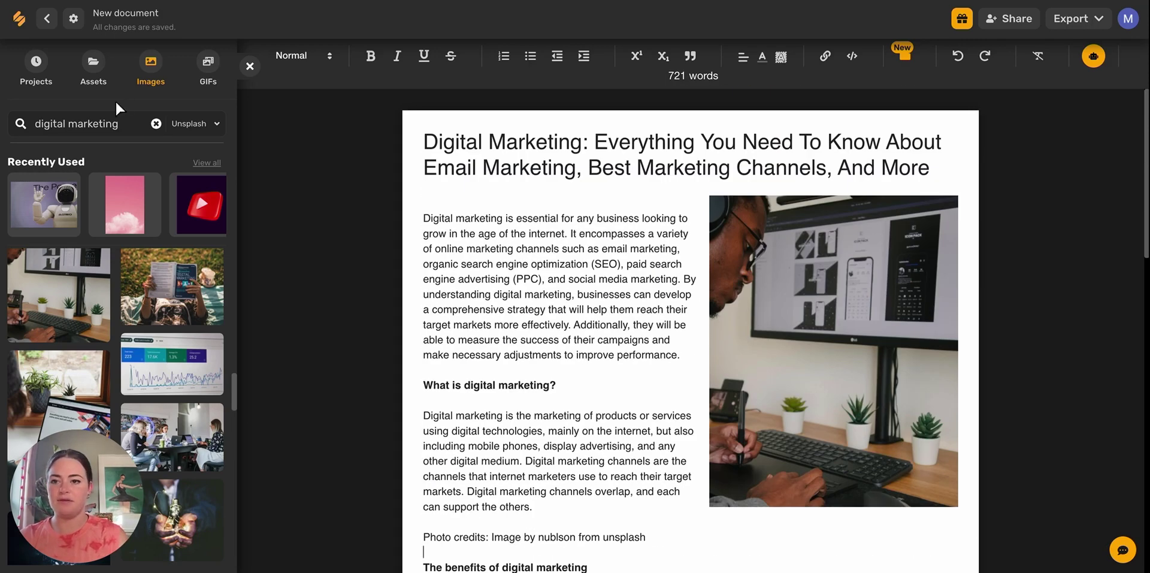
{"action": "left_click_drag", "start_coordinate": [118, 123], "coordinate": [34, 123]}
{"action": "type", "text": "benefits of digita"}
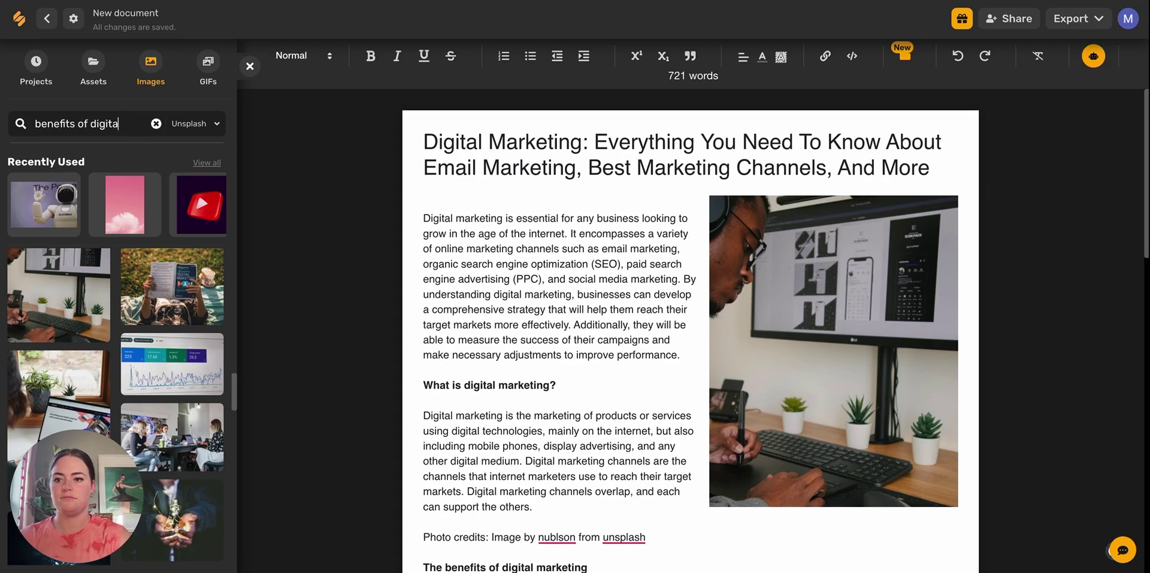
{"action": "type", "text": "l mar"}
{"action": "key", "text": "ctrl+a"}
{"action": "type", "text": "digital mak"}
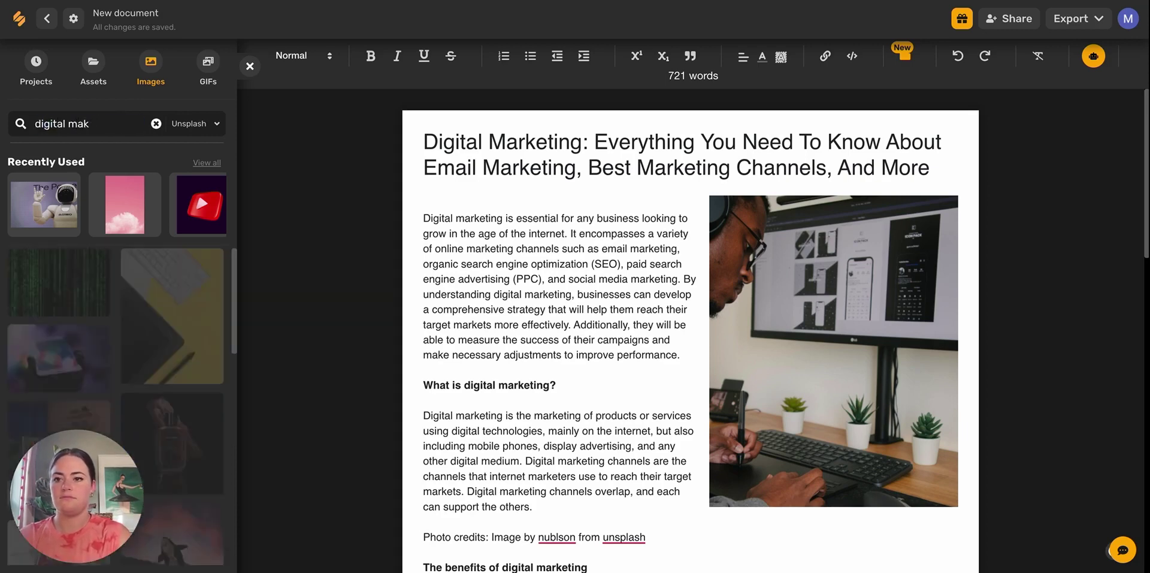
{"action": "key", "text": "BackSpace"}
{"action": "type", "text": "rketing"}
{"action": "scroll", "coordinate": [58, 388], "scroll_direction": "down", "scroll_amount": 3}
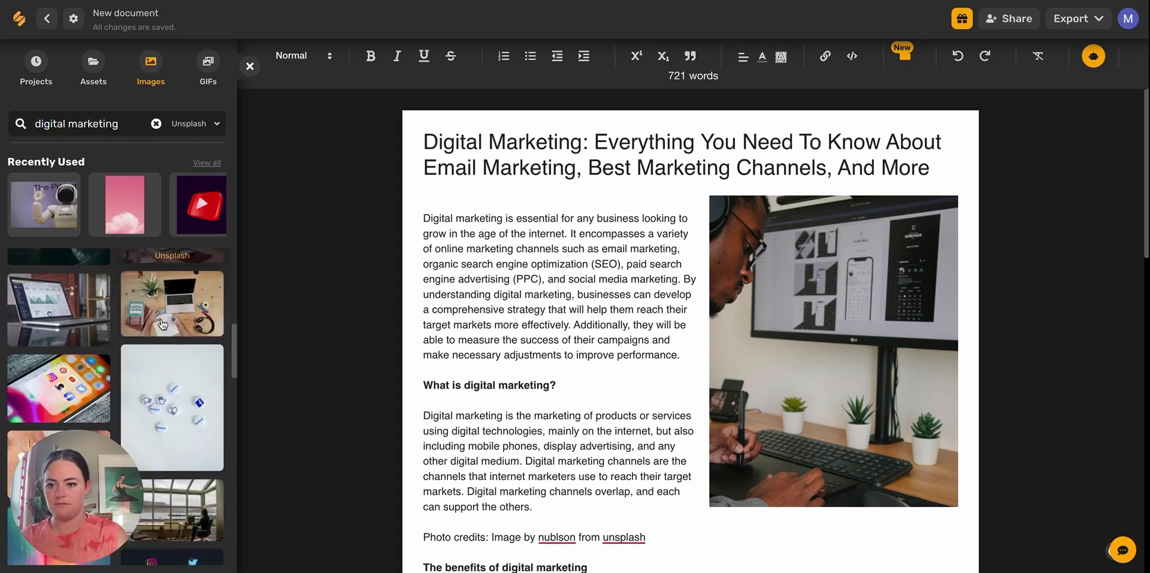
{"action": "left_click", "coordinate": [57, 388]}
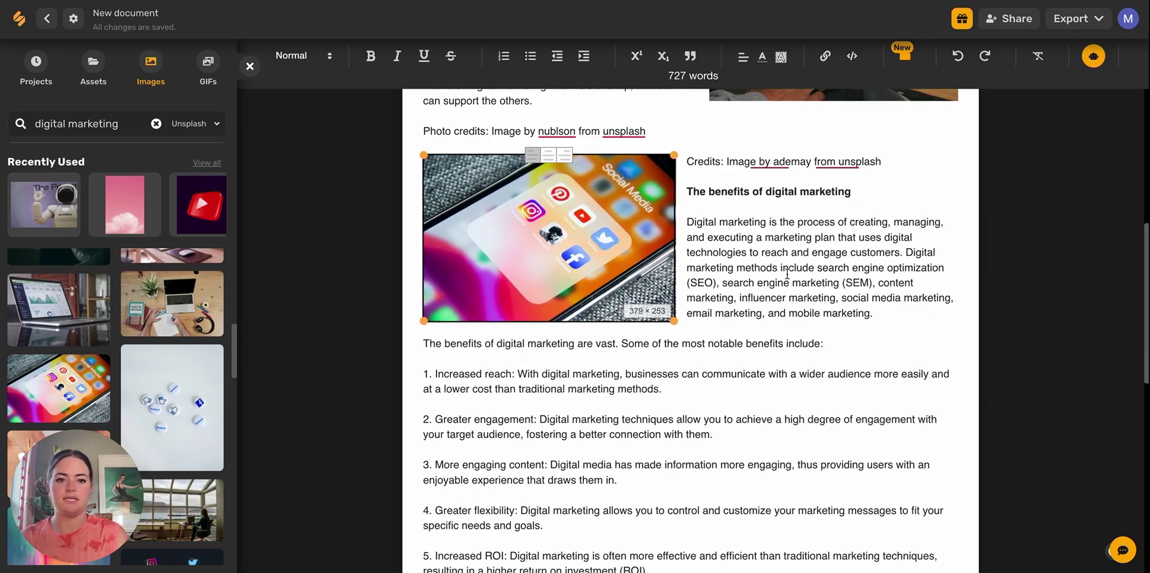
Step: Insert the Gmail phone photo under Email marketing, right-align it, and enlarge it to about 539 × 359
{"action": "scroll", "coordinate": [787, 274], "scroll_direction": "up", "scroll_amount": 3}
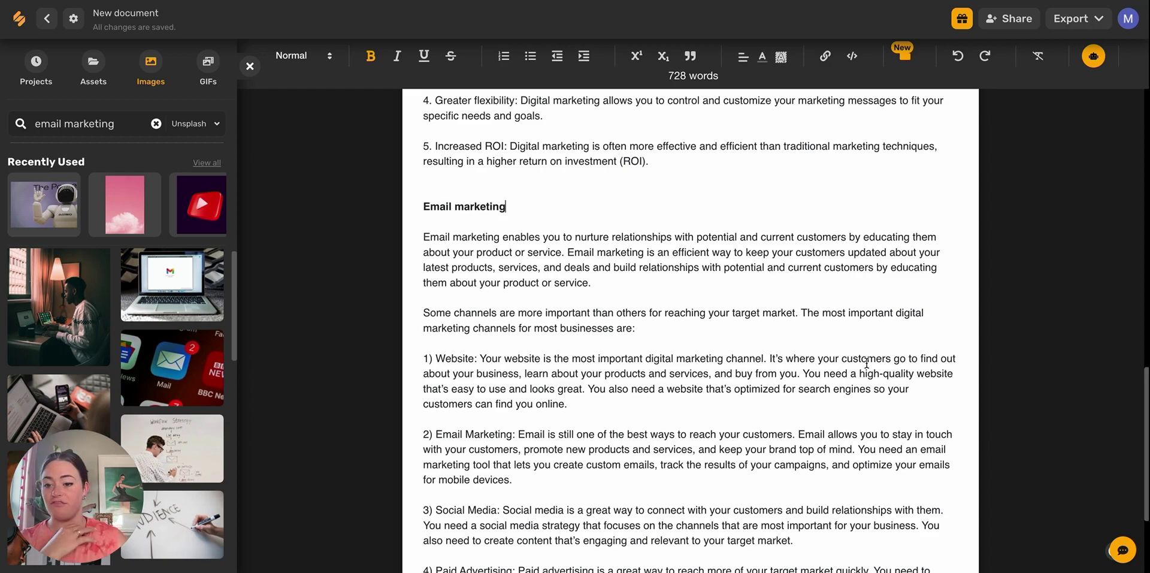
{"action": "scroll", "coordinate": [169, 299], "scroll_direction": "down", "scroll_amount": 5}
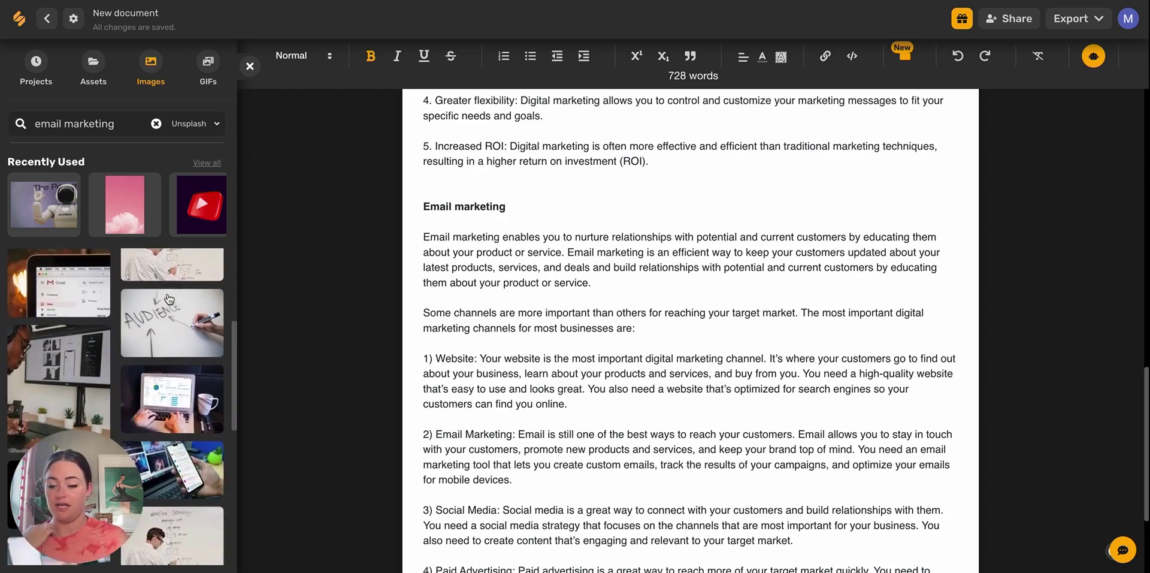
{"action": "left_click", "coordinate": [54, 318]}
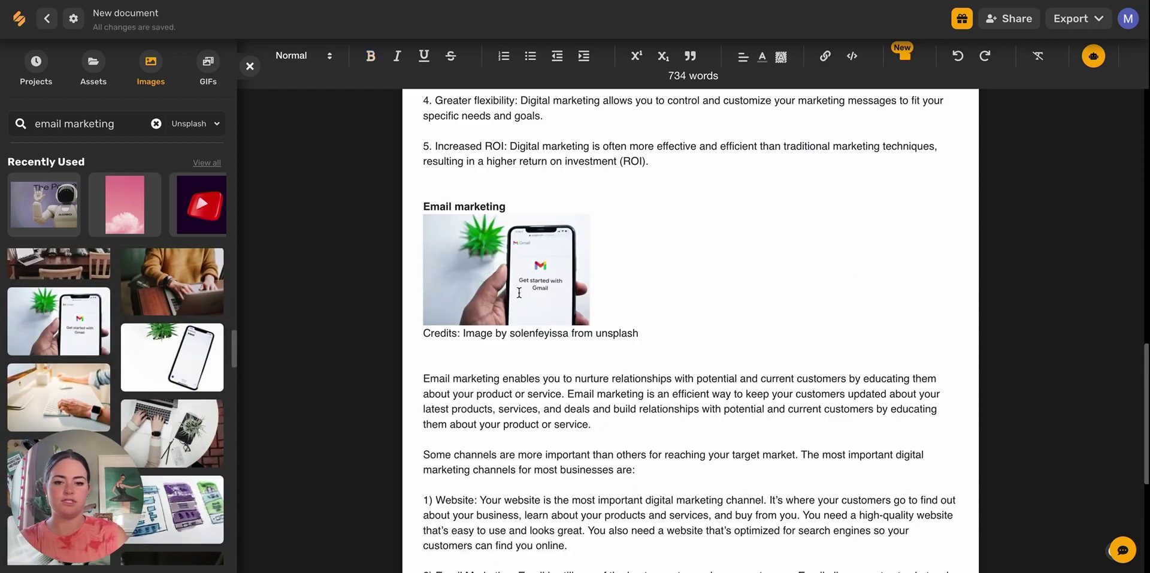
{"action": "left_click", "coordinate": [458, 263]}
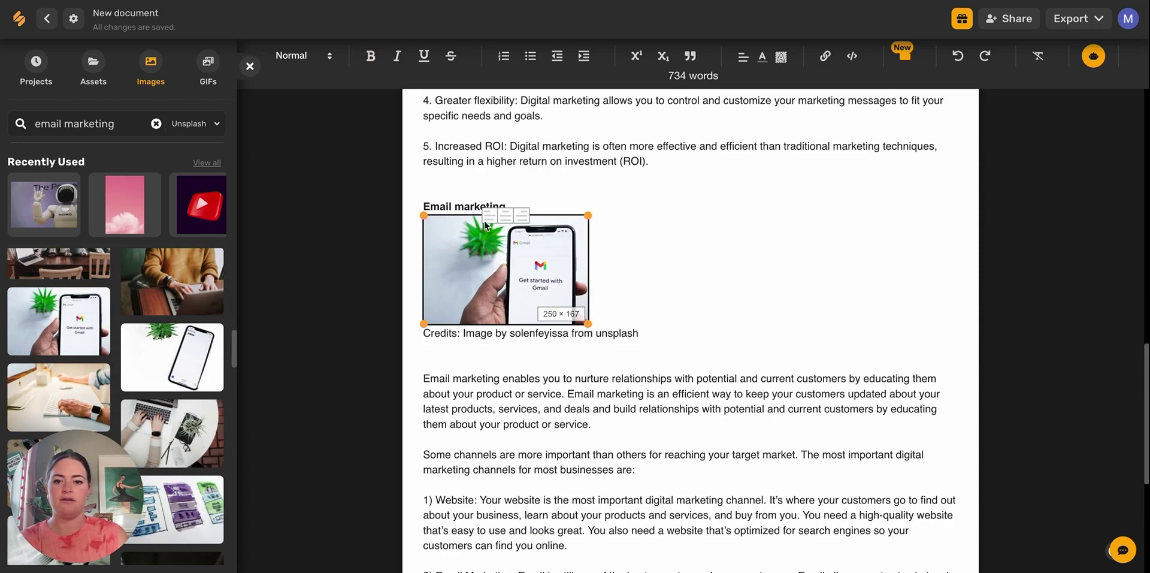
{"action": "left_click", "coordinate": [521, 217]}
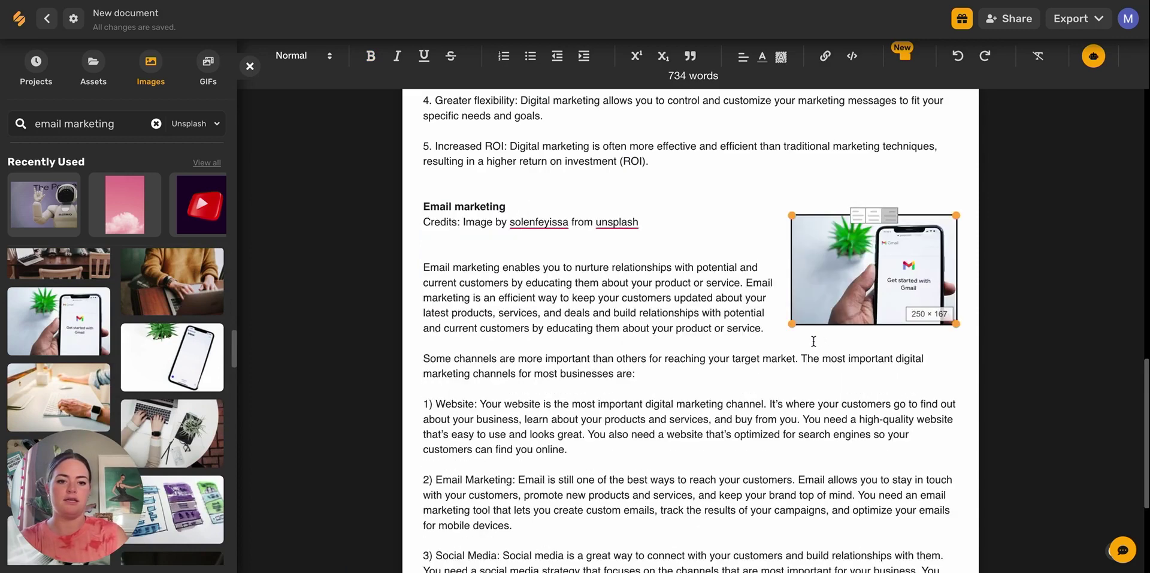
{"action": "left_click_drag", "start_coordinate": [792, 325], "coordinate": [599, 453]}
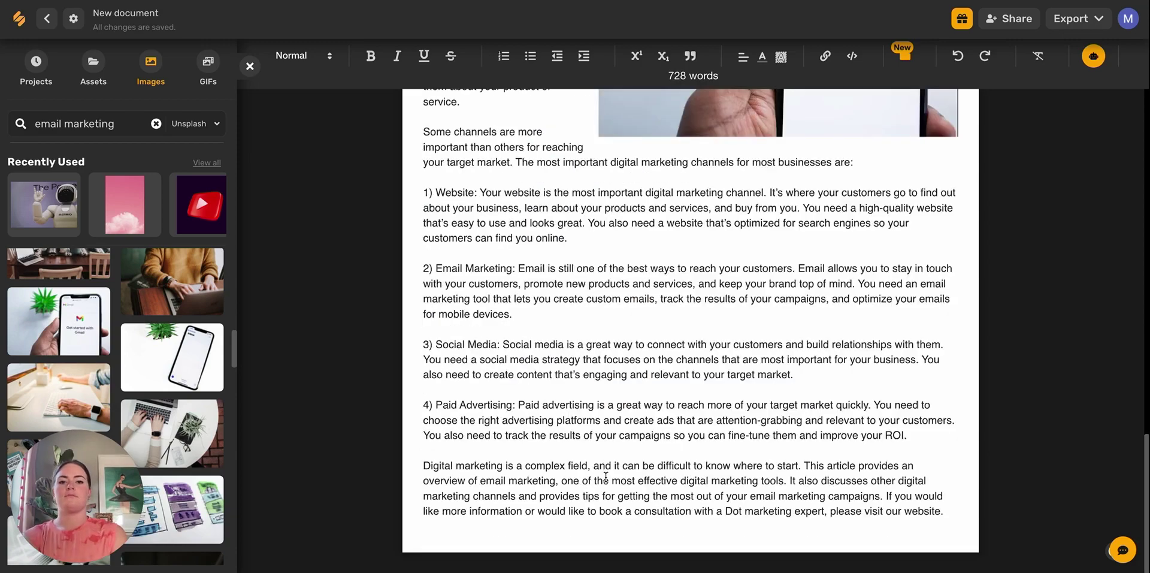
{"action": "scroll", "coordinate": [606, 477], "scroll_direction": "up", "scroll_amount": 10}
{"action": "scroll", "coordinate": [606, 477], "scroll_direction": "up", "scroll_amount": 10}
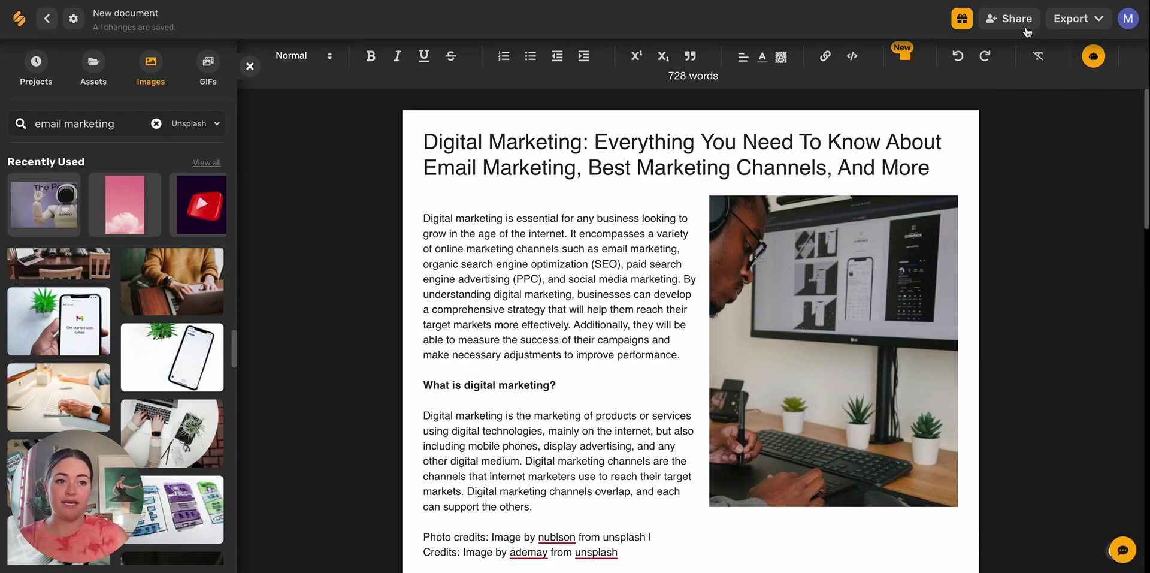
Step: Open and close the export options, then collapse the Images sidebar to widen the editor
{"action": "left_click", "coordinate": [1090, 19]}
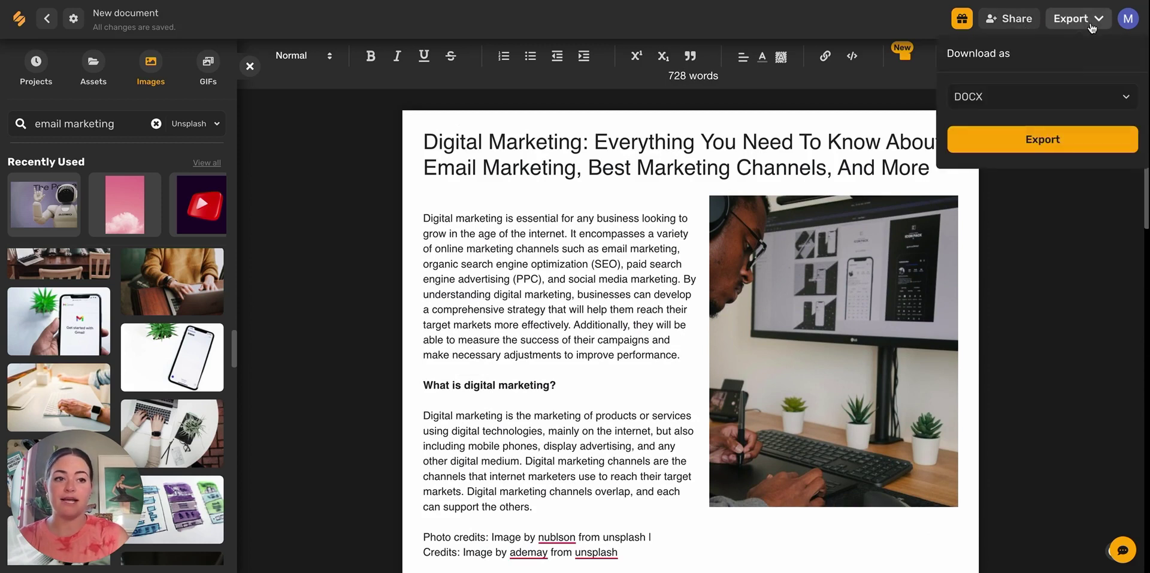
{"action": "left_click", "coordinate": [1026, 235]}
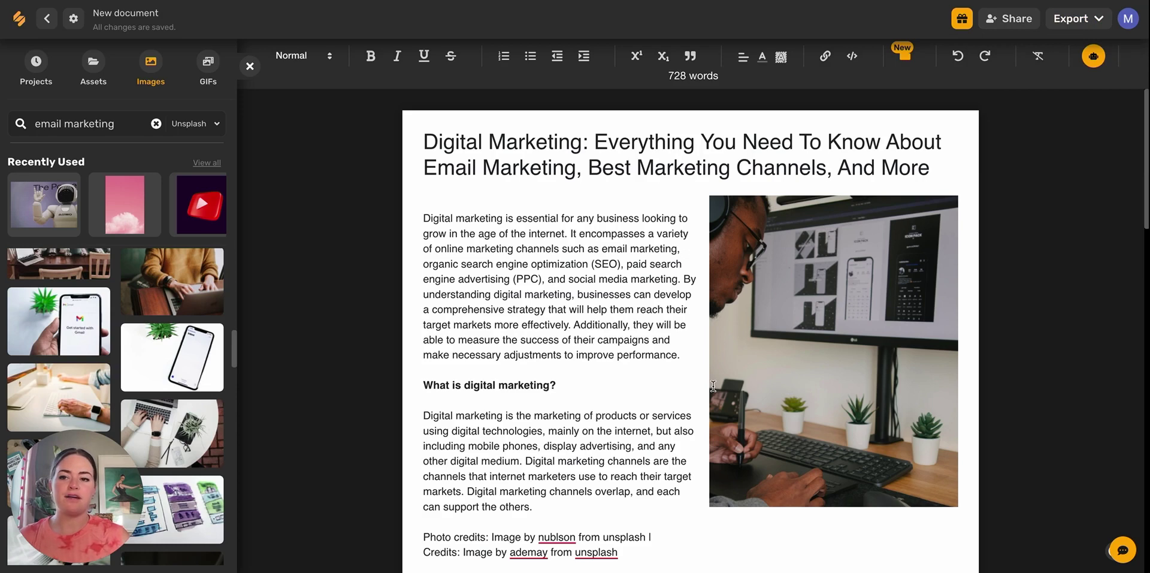
{"action": "left_click", "coordinate": [250, 67]}
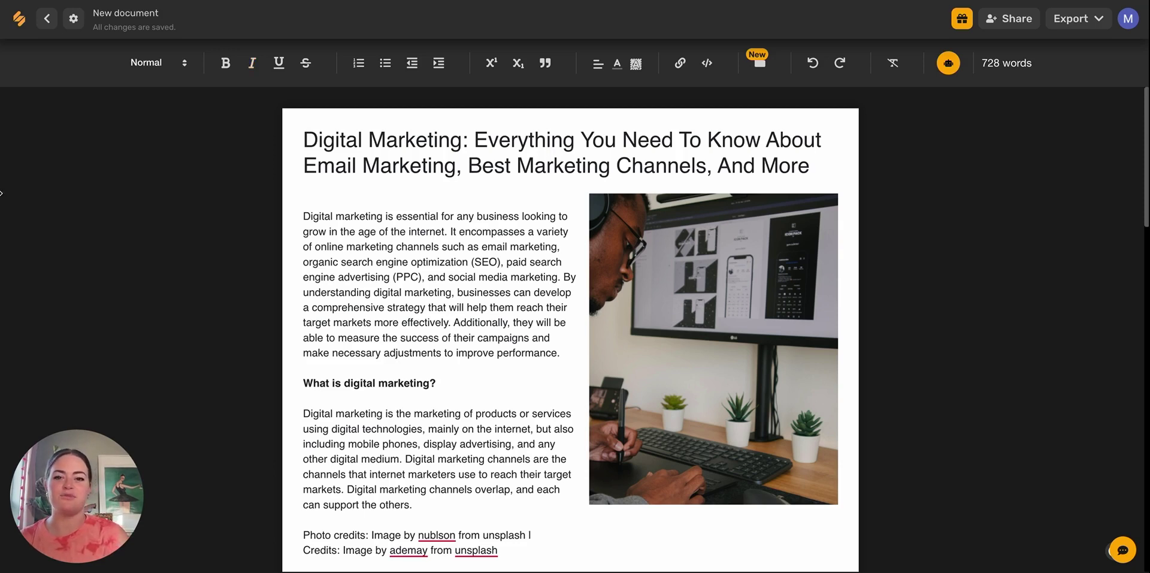
Step: Select the whole opening paragraph of the blog
{"action": "left_click", "coordinate": [302, 218]}
{"action": "left_click_drag", "start_coordinate": [302, 217], "coordinate": [503, 350]}
{"action": "left_click", "coordinate": [521, 366]}
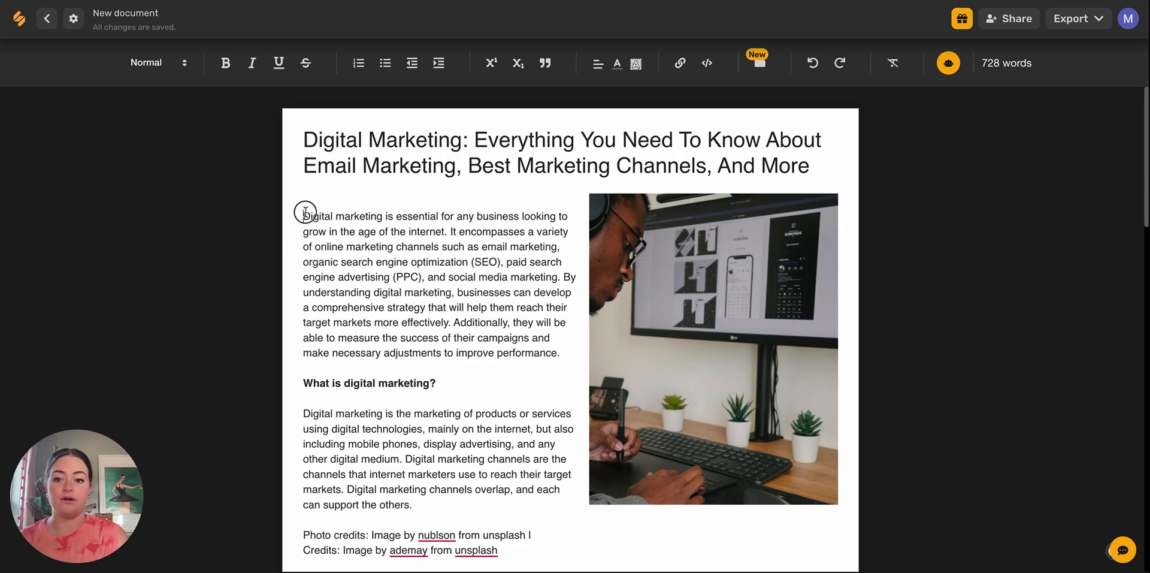
{"action": "left_click_drag", "start_coordinate": [304, 216], "coordinate": [562, 352]}
Step: Reselect the opening paragraph and start a Plagiarism check on it from the AI toolbar
{"action": "left_click", "coordinate": [483, 329]}
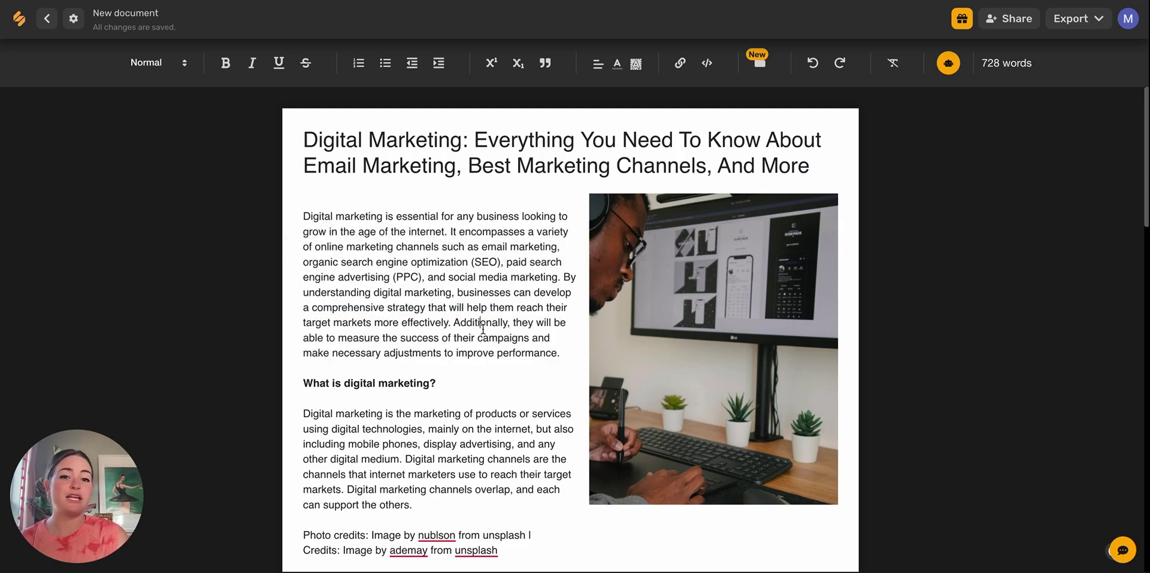
{"action": "left_click_drag", "start_coordinate": [303, 214], "coordinate": [570, 366]}
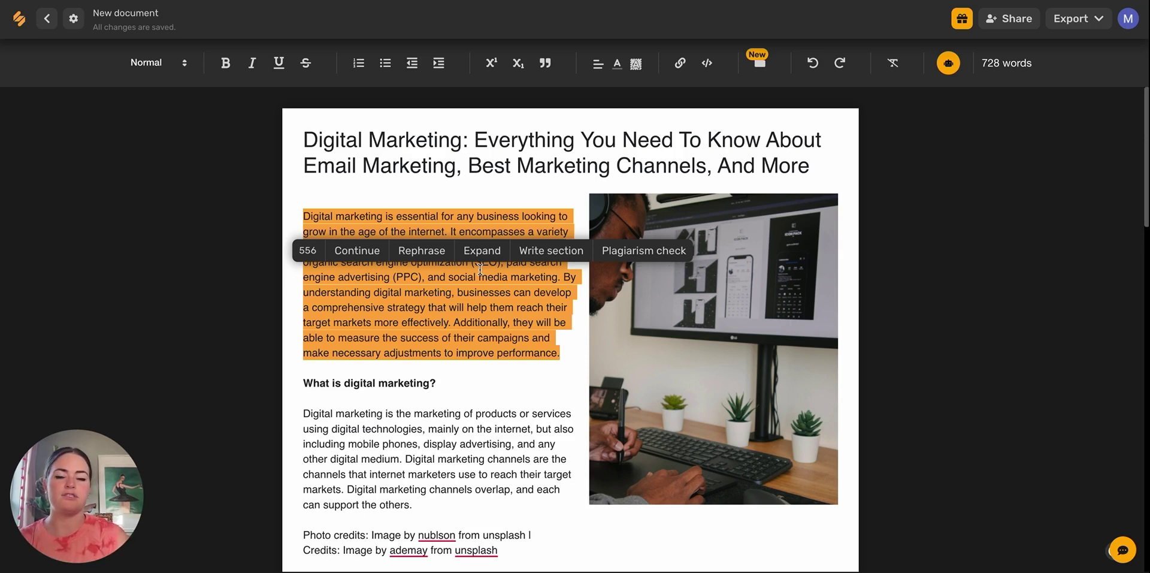
{"action": "left_click", "coordinate": [614, 251]}
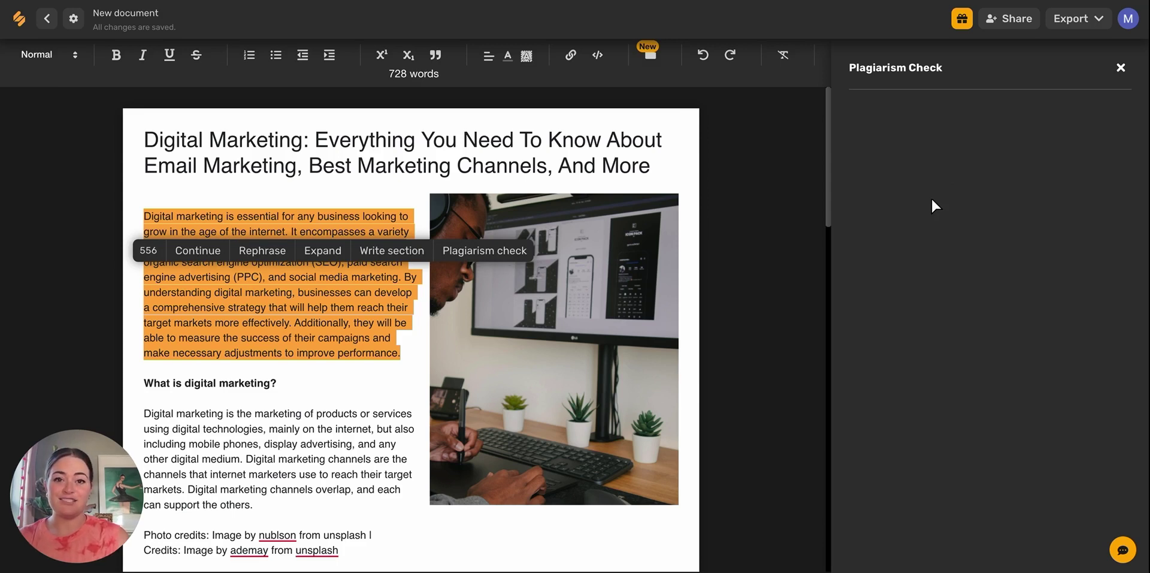
{"action": "left_click", "coordinate": [482, 251]}
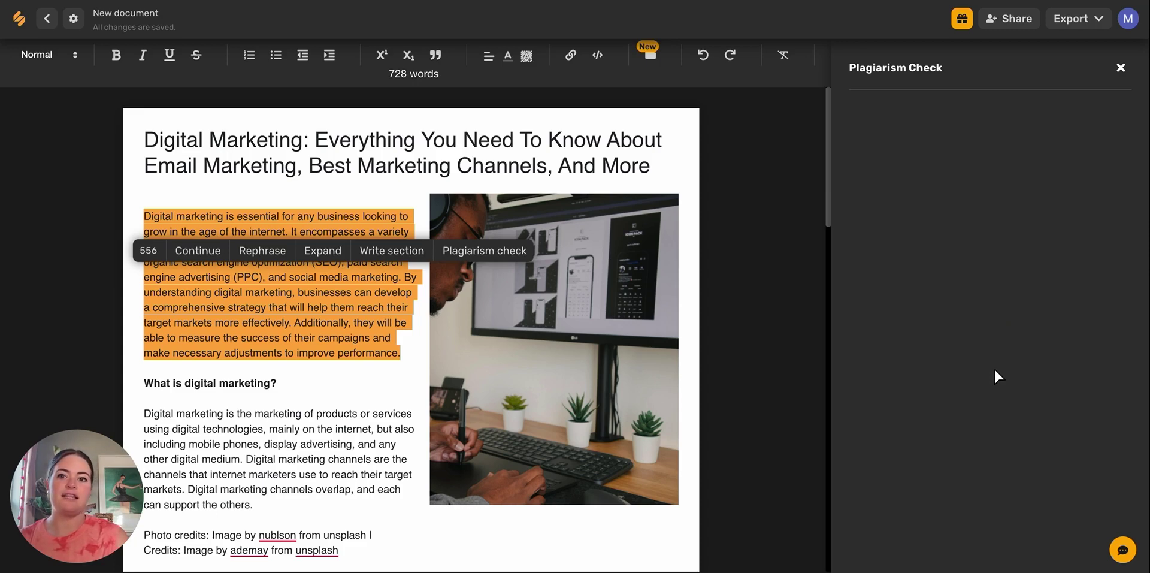
Step: Select the 'What is digital marketing?' heading and paragraph and plagiarism-check them
{"action": "scroll", "coordinate": [274, 425], "scroll_direction": "down", "scroll_amount": 2}
{"action": "left_click_drag", "start_coordinate": [144, 261], "coordinate": [372, 390]}
{"action": "left_click", "coordinate": [504, 306]}
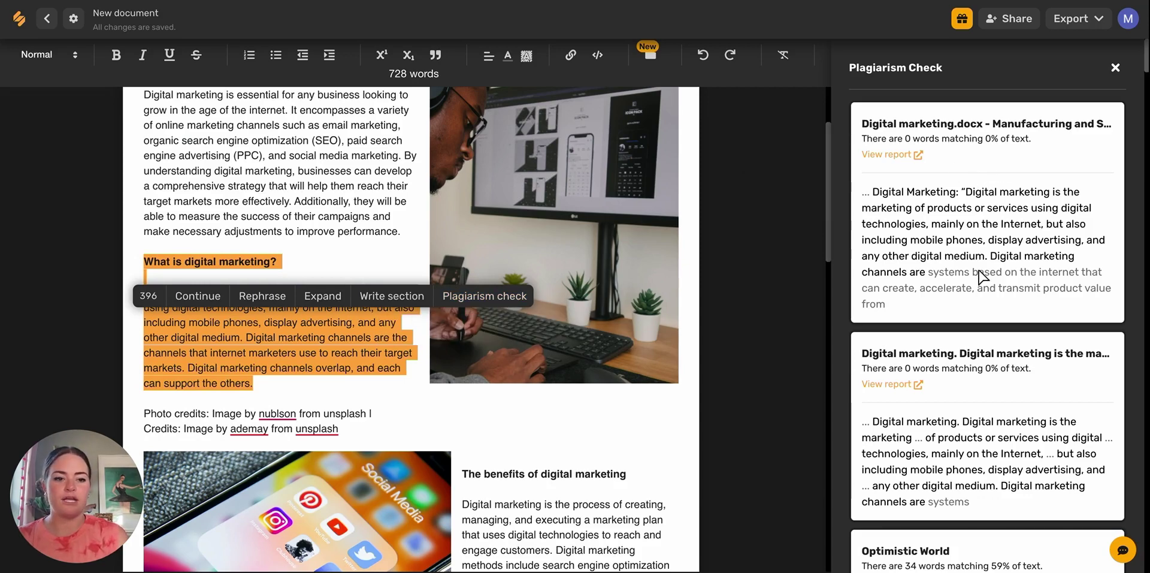
Step: Open and review the full report for the Optimistic World match
{"action": "scroll", "coordinate": [980, 277], "scroll_direction": "down", "scroll_amount": 1}
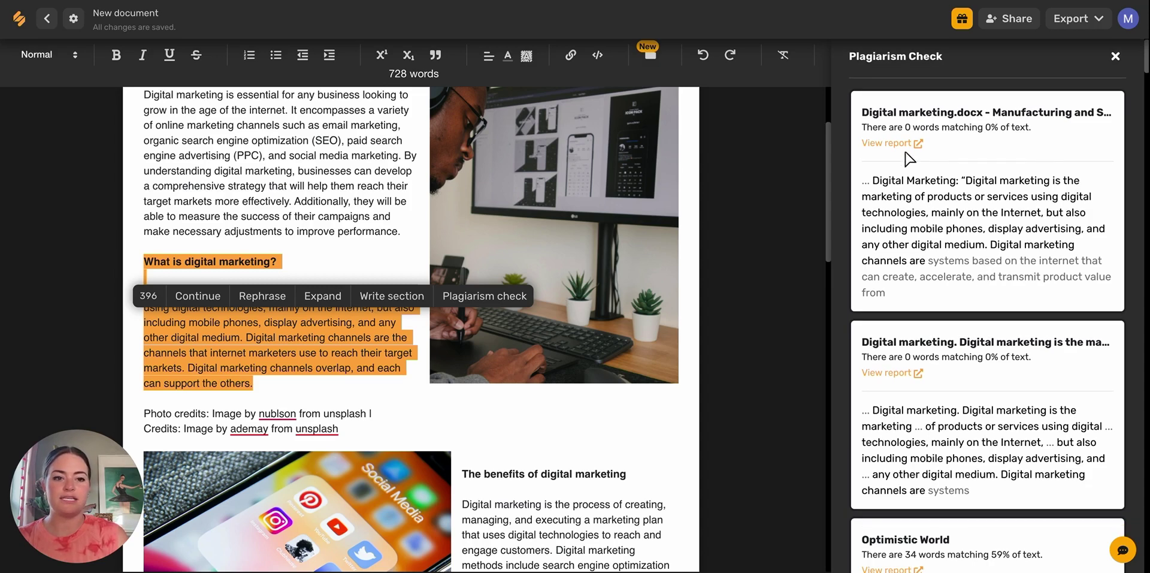
{"action": "scroll", "coordinate": [906, 155], "scroll_direction": "down", "scroll_amount": 7}
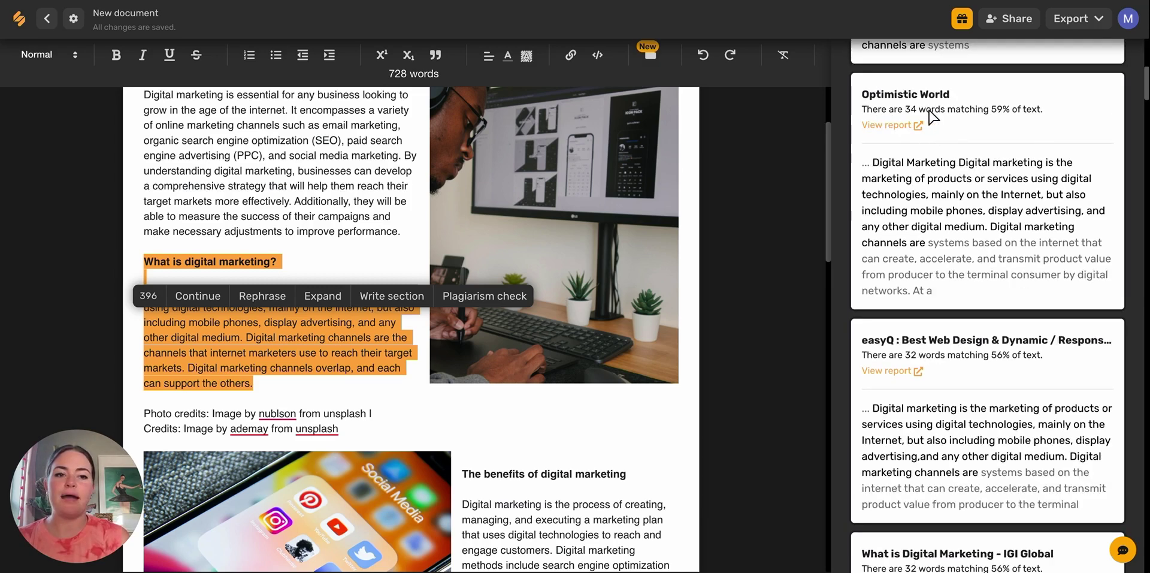
{"action": "left_click", "coordinate": [884, 125]}
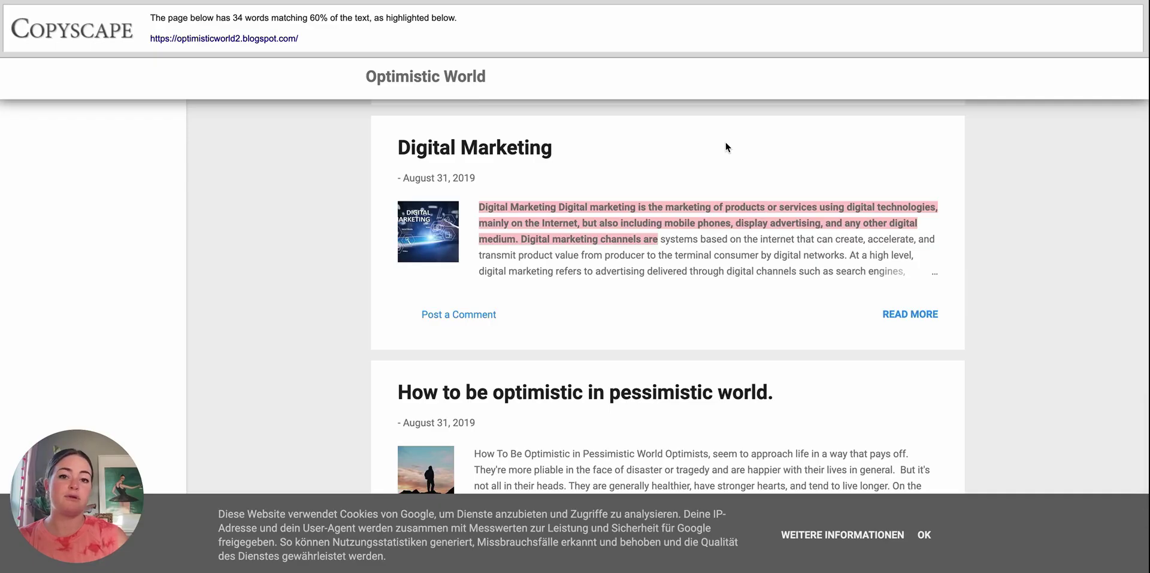
{"action": "scroll", "coordinate": [662, 216], "scroll_direction": "down", "scroll_amount": 10}
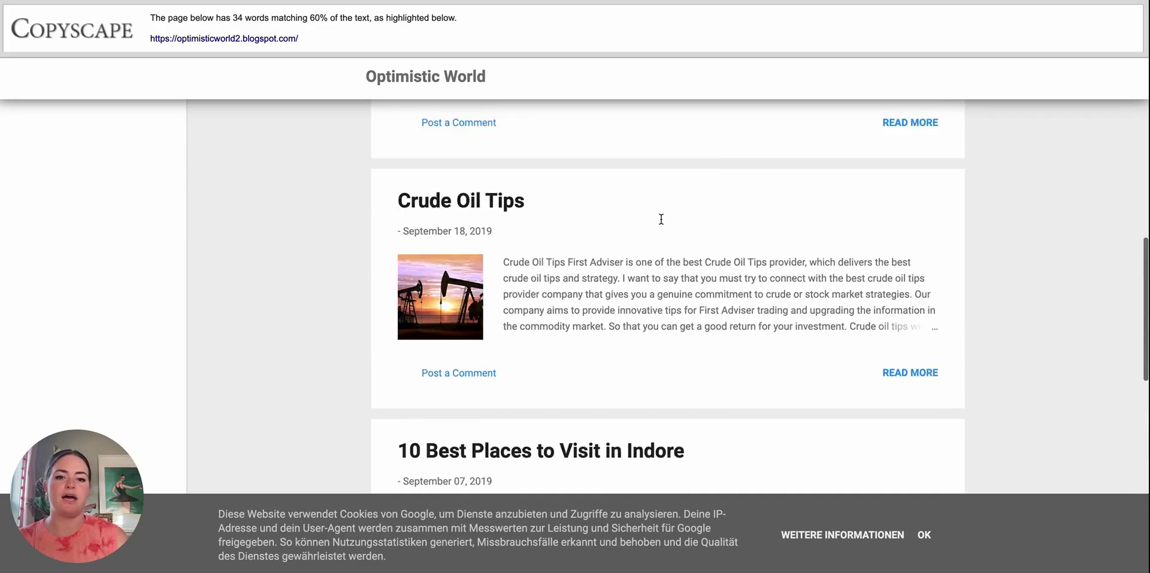
{"action": "scroll", "coordinate": [660, 213], "scroll_direction": "up", "scroll_amount": 12}
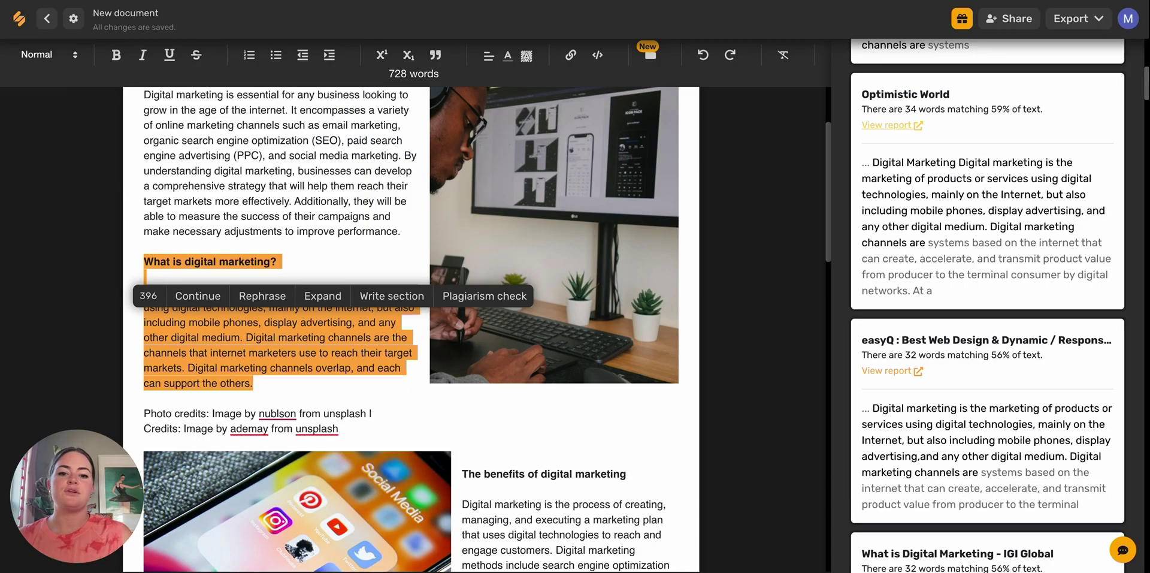
Step: Rephrase the 'What is digital marketing?' paragraph and replace it with the first AI result
{"action": "left_click", "coordinate": [299, 342]}
{"action": "left_click_drag", "start_coordinate": [265, 384], "coordinate": [143, 293]}
{"action": "left_click", "coordinate": [262, 327]}
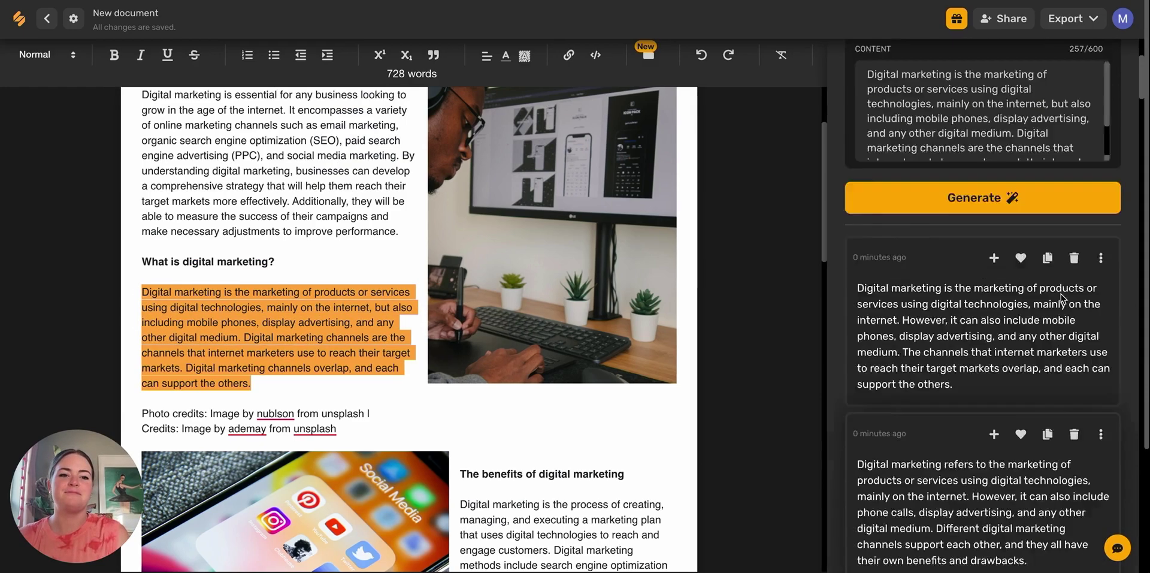
{"action": "scroll", "coordinate": [1060, 294], "scroll_direction": "down", "scroll_amount": 2}
{"action": "scroll", "coordinate": [1060, 294], "scroll_direction": "down", "scroll_amount": 3}
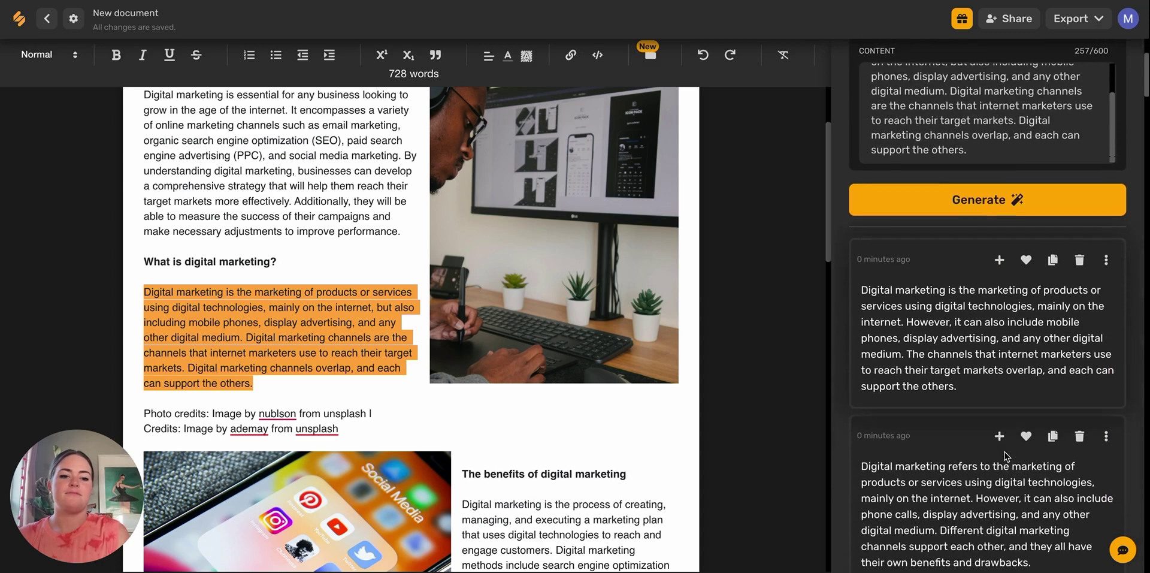
{"action": "left_click", "coordinate": [998, 255]}
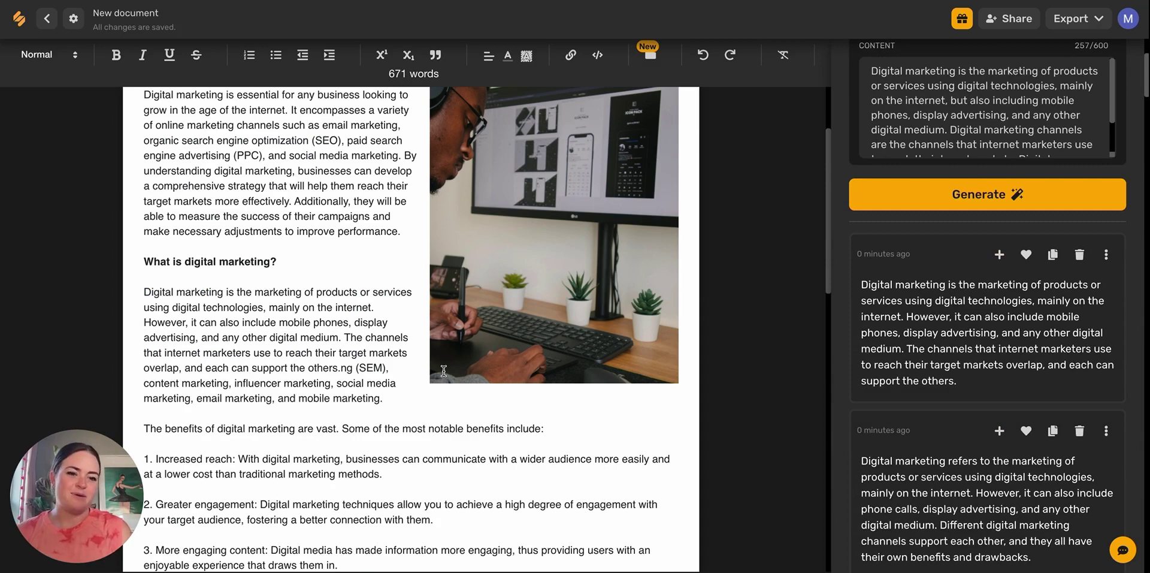
{"action": "scroll", "coordinate": [444, 371], "scroll_direction": "down", "scroll_amount": 6}
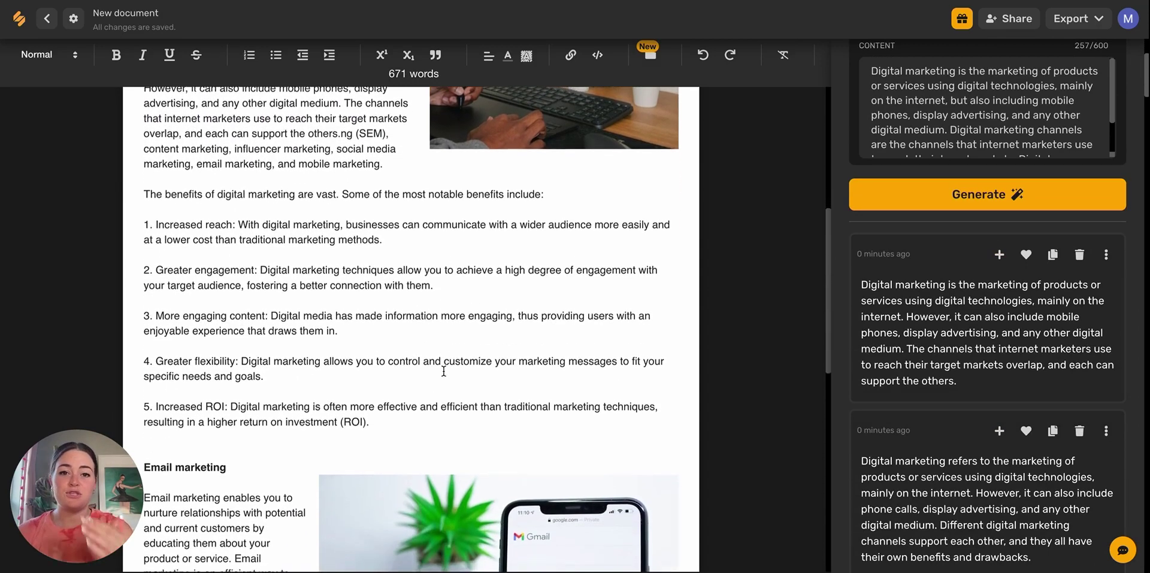
{"action": "scroll", "coordinate": [450, 360], "scroll_direction": "down", "scroll_amount": 4}
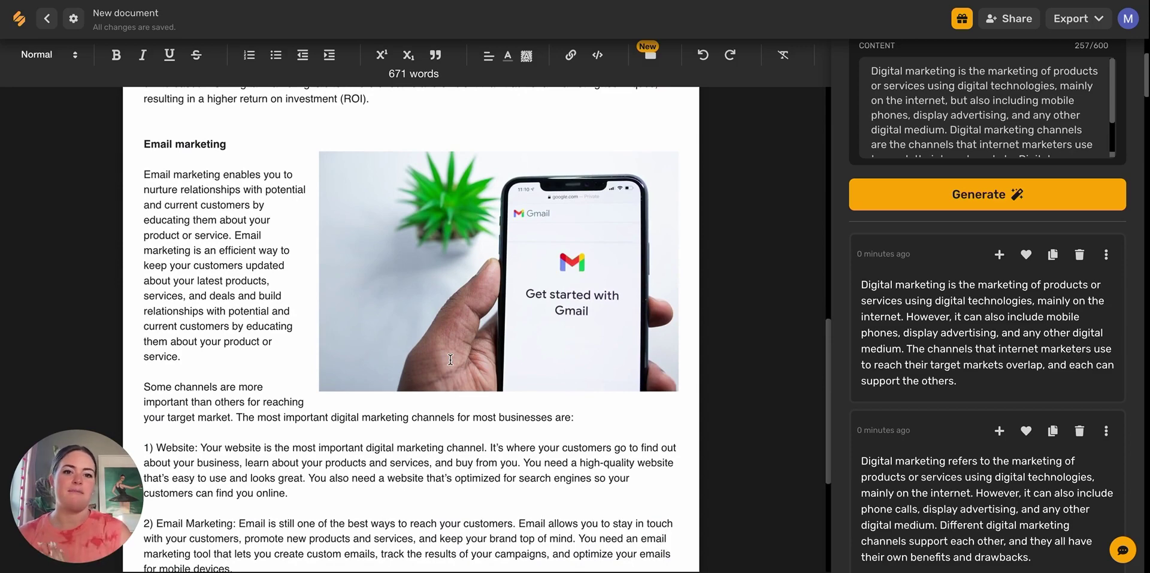
{"action": "scroll", "coordinate": [545, 368], "scroll_direction": "up", "scroll_amount": 13}
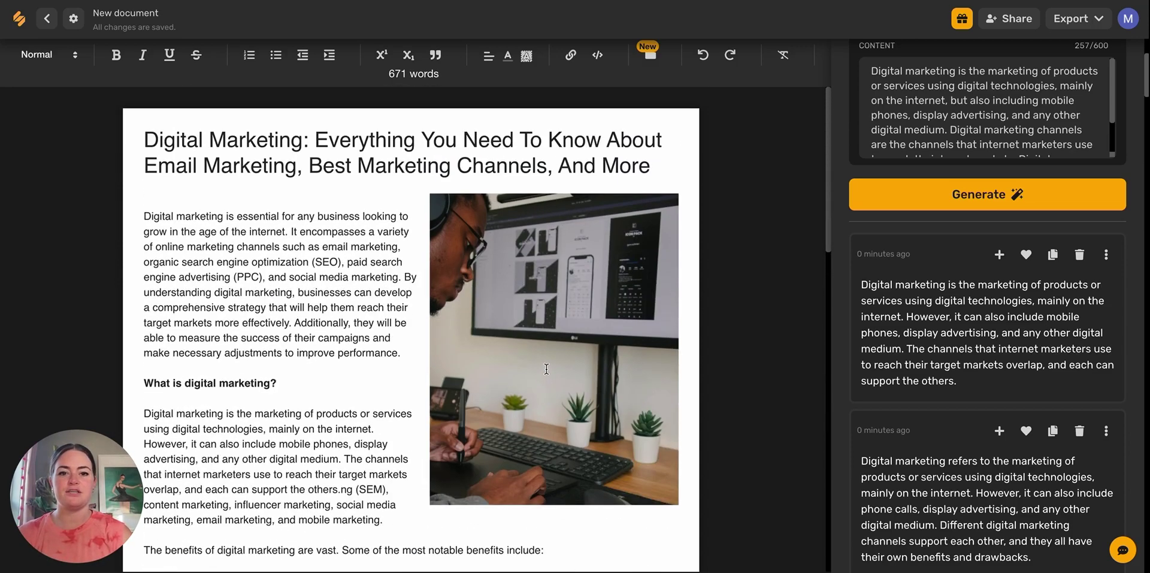
Step: Export the blog with DOCX as the download format
{"action": "left_click", "coordinate": [1072, 19]}
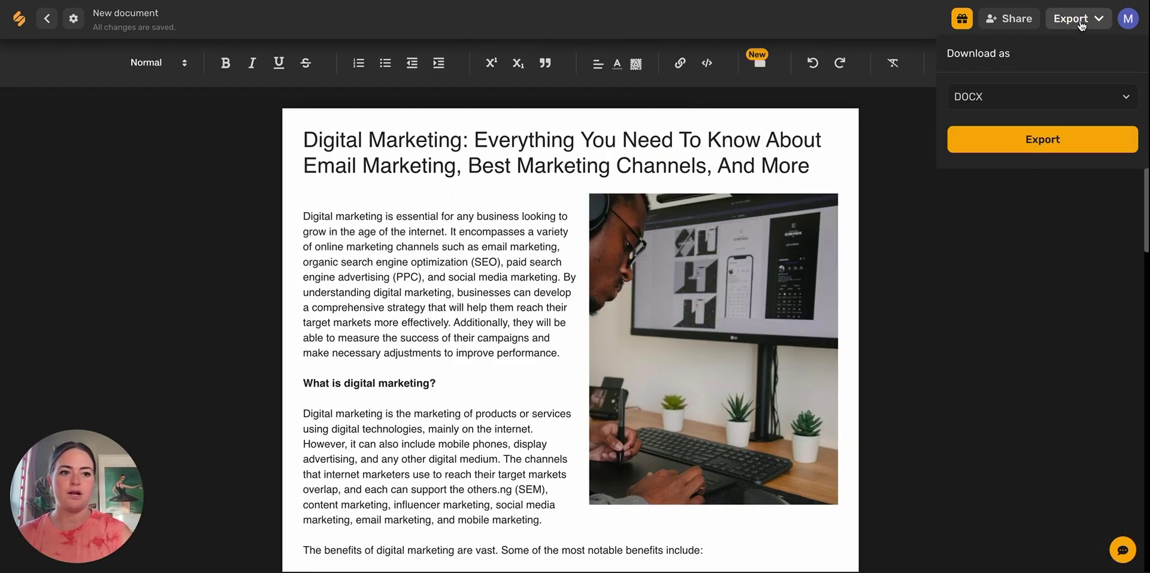
{"action": "left_click", "coordinate": [1121, 101]}
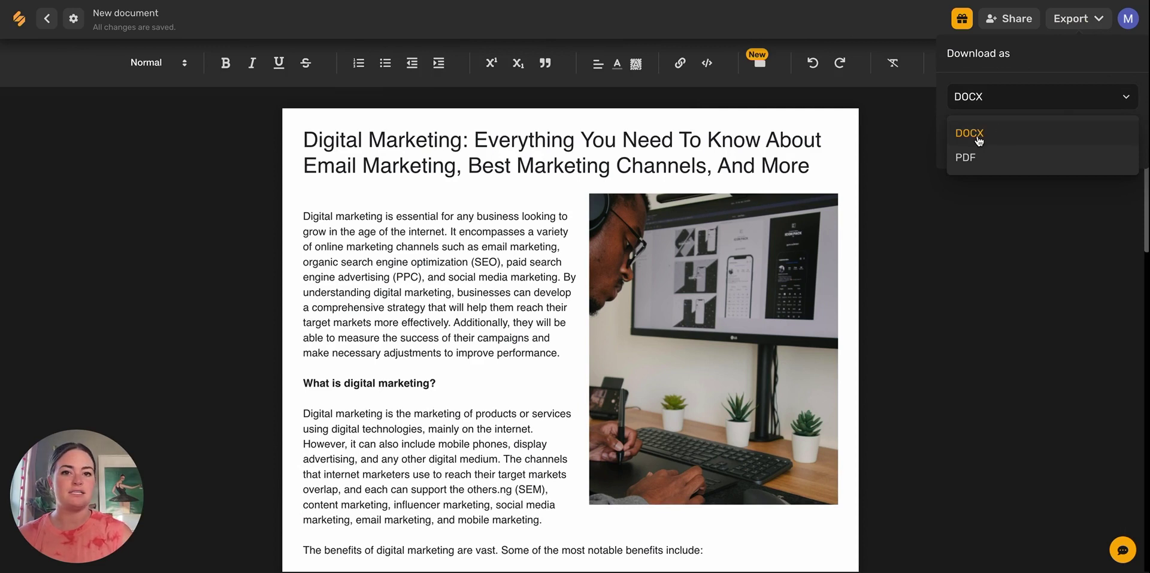
{"action": "left_click", "coordinate": [982, 142]}
{"action": "left_click", "coordinate": [996, 142]}
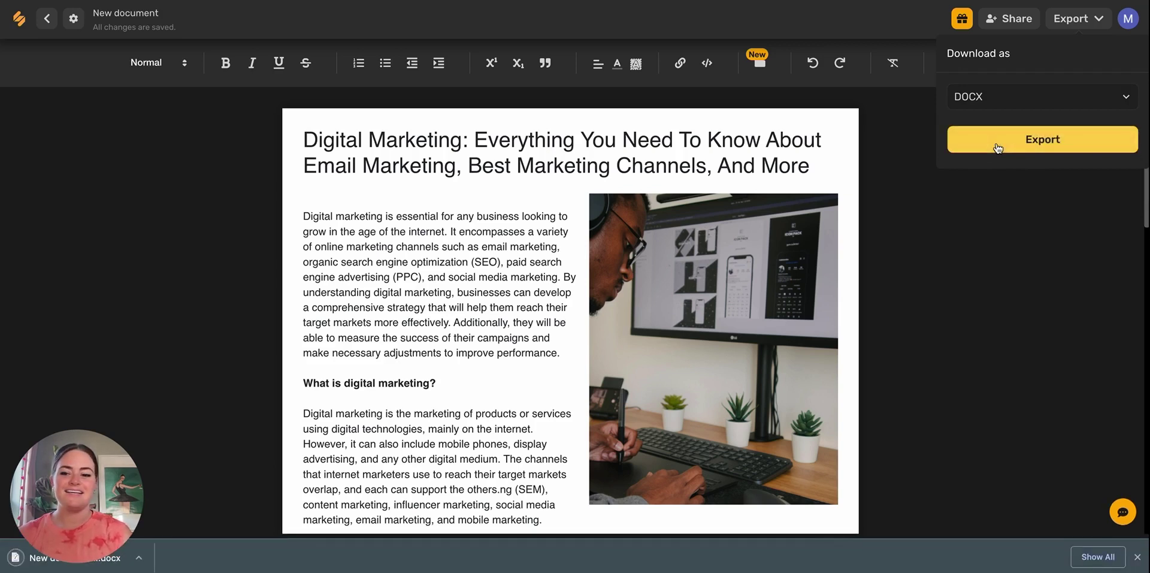
{"action": "mouse_move", "coordinate": [59, 506]}
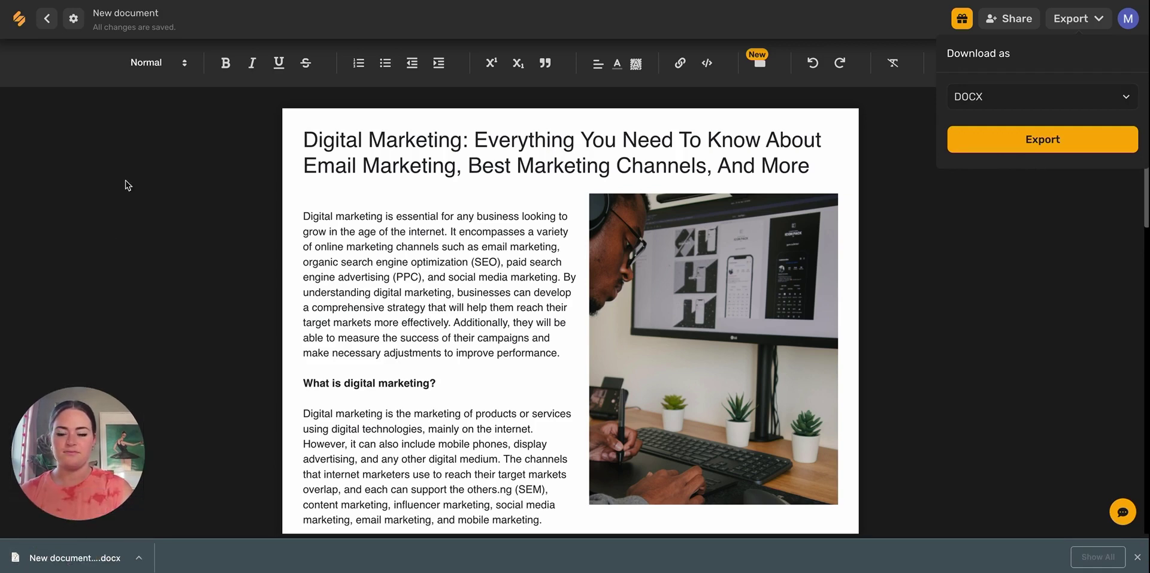
Step: Rename the document to 'Blog about Digital Marketing'
{"action": "left_click", "coordinate": [126, 18]}
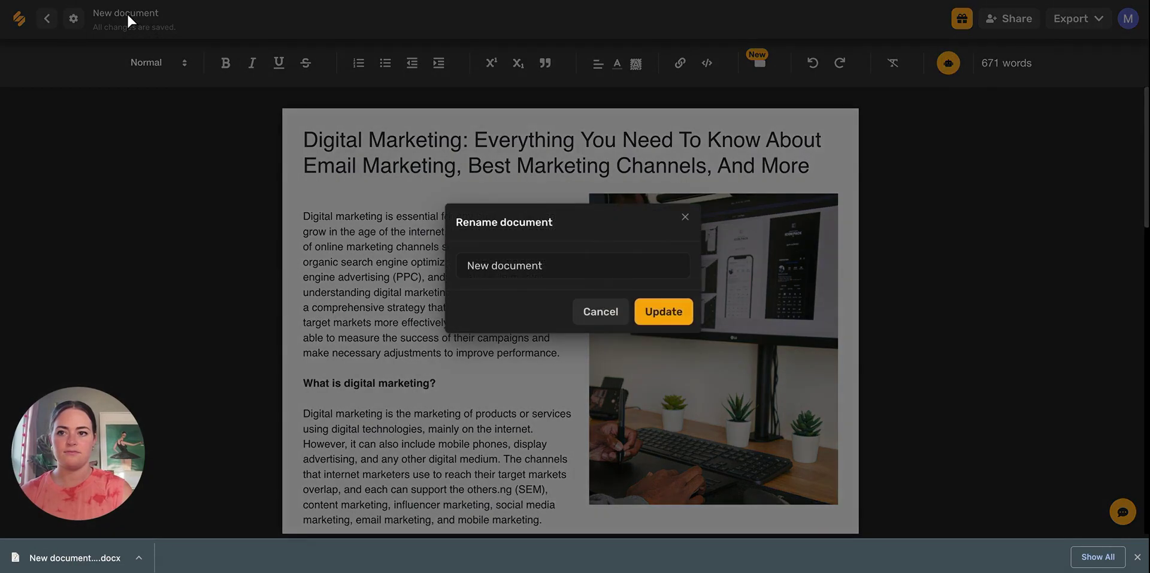
{"action": "triple_click", "coordinate": [559, 266]}
{"action": "type", "text": "Blog"}
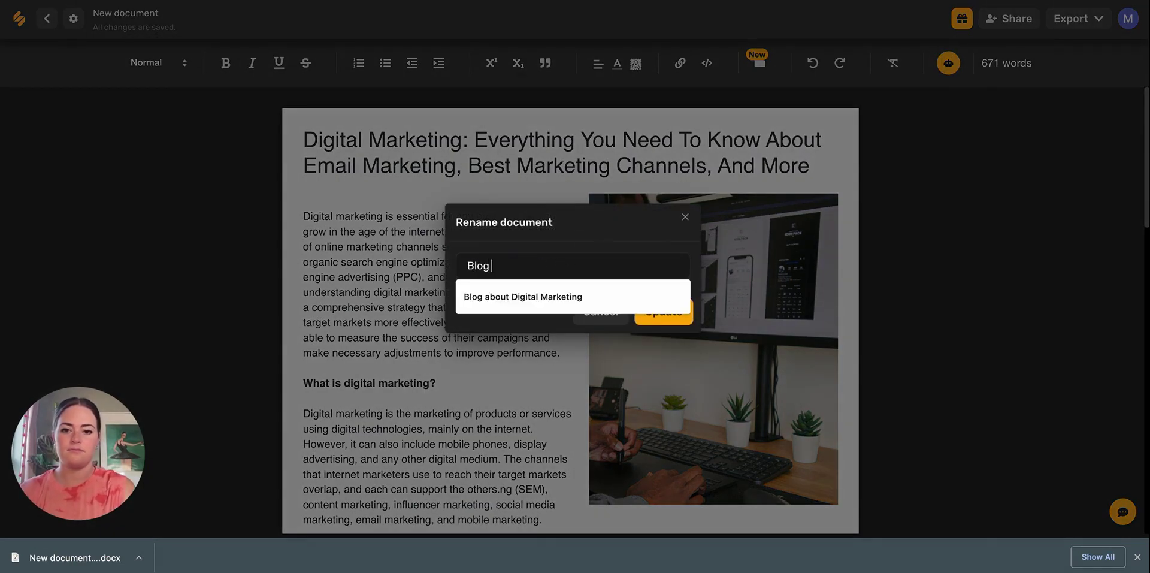
{"action": "left_click", "coordinate": [569, 297]}
{"action": "left_click", "coordinate": [664, 311]}
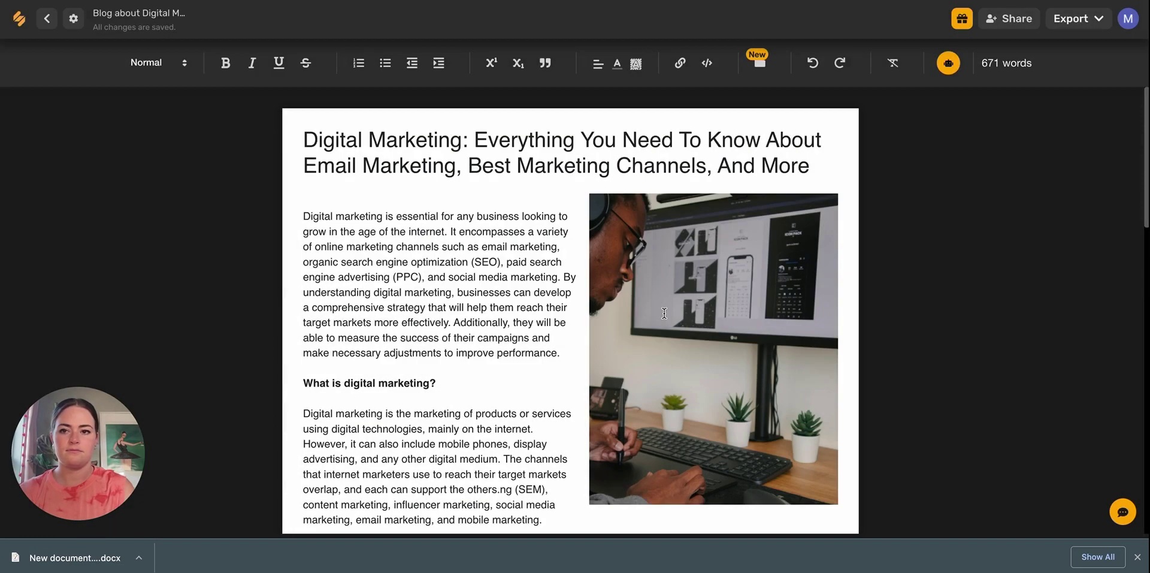
Step: Dismiss the old download notice and export the renamed document as DOCX
{"action": "left_click", "coordinate": [1137, 557]}
{"action": "left_click", "coordinate": [1098, 27]}
{"action": "left_click", "coordinate": [1041, 138]}
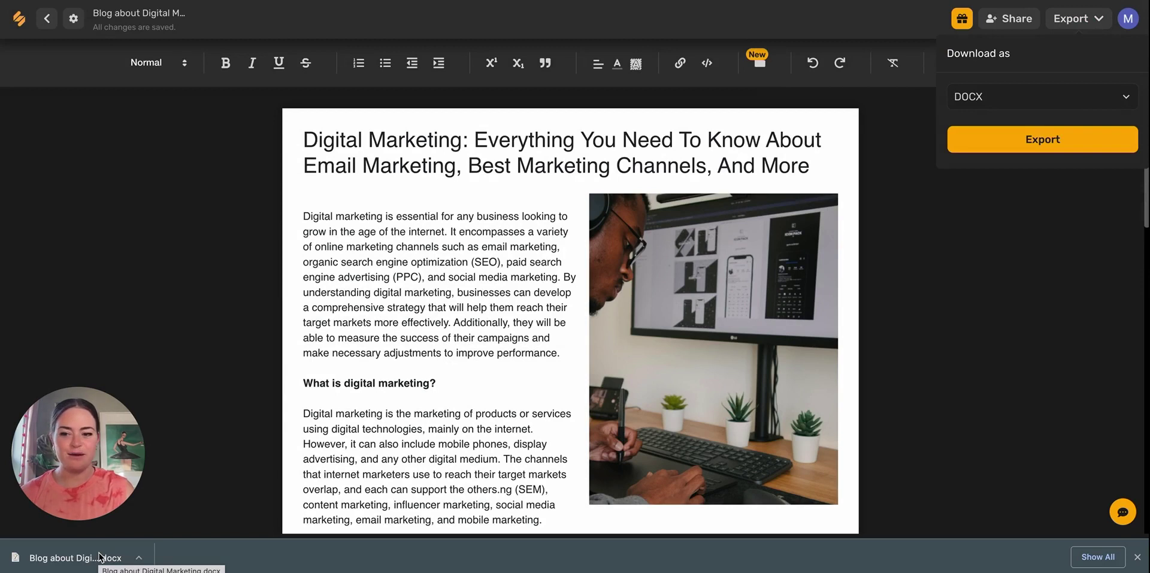